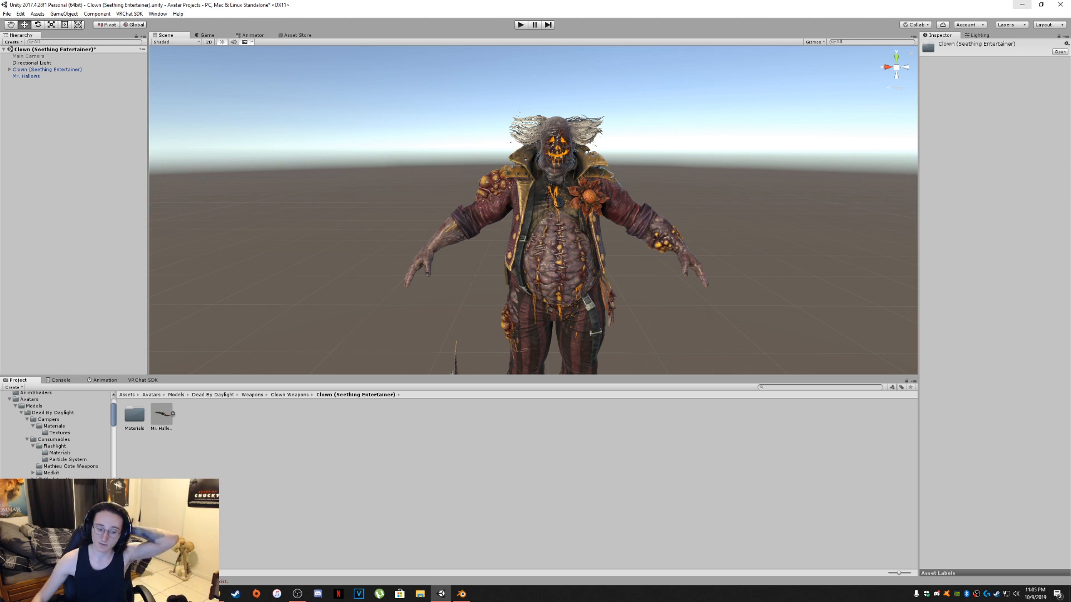
Step: Look over the killer weapon folders inside Dead By Daylight's Weapons folder and open Clown Weapons
click(252, 395)
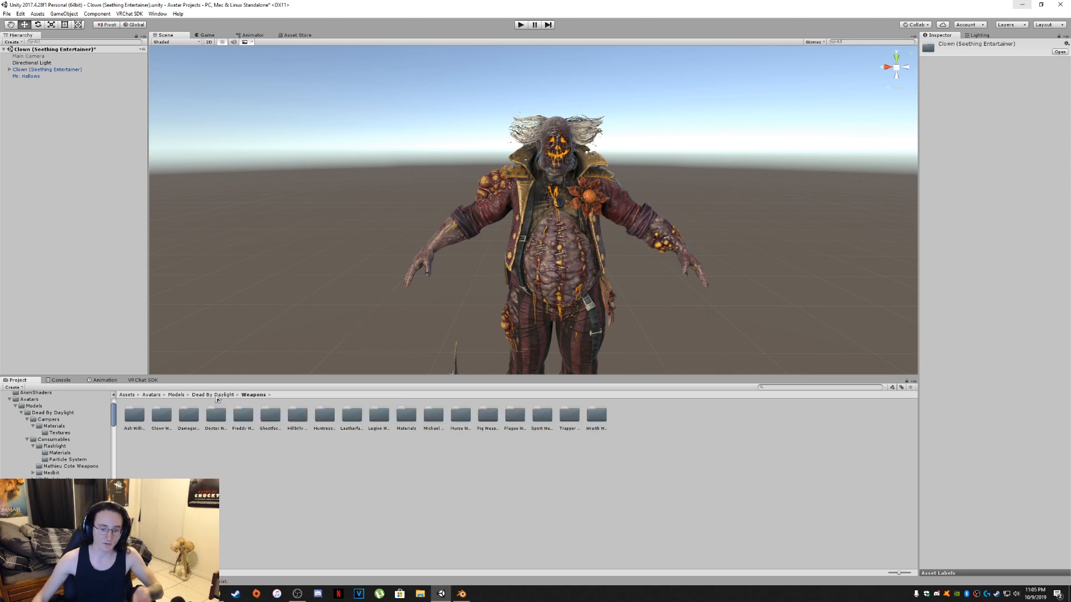
click(132, 420)
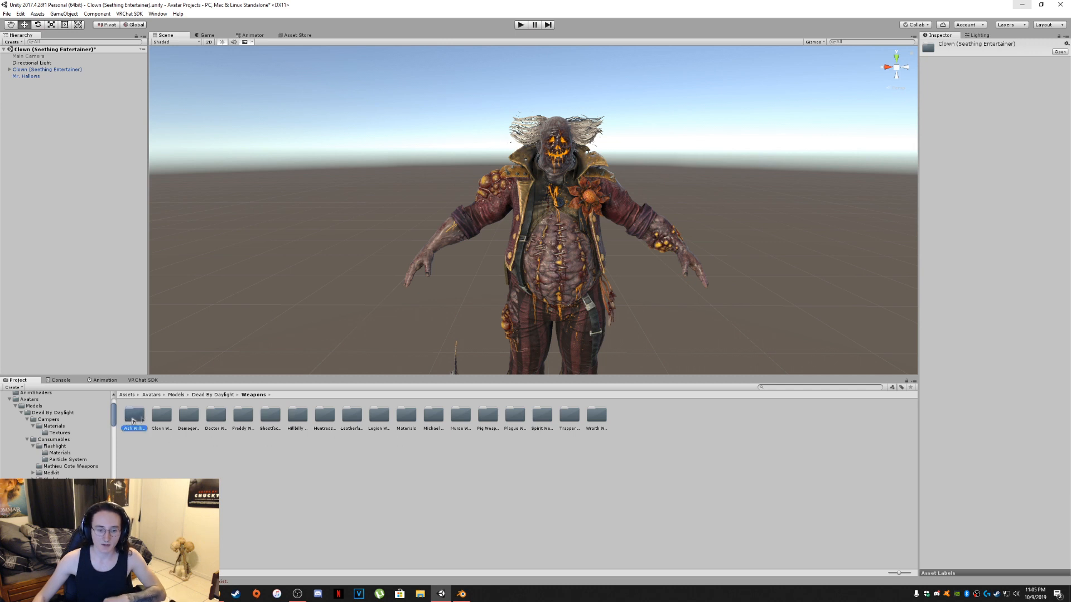
click(160, 416)
click(197, 420)
click(213, 420)
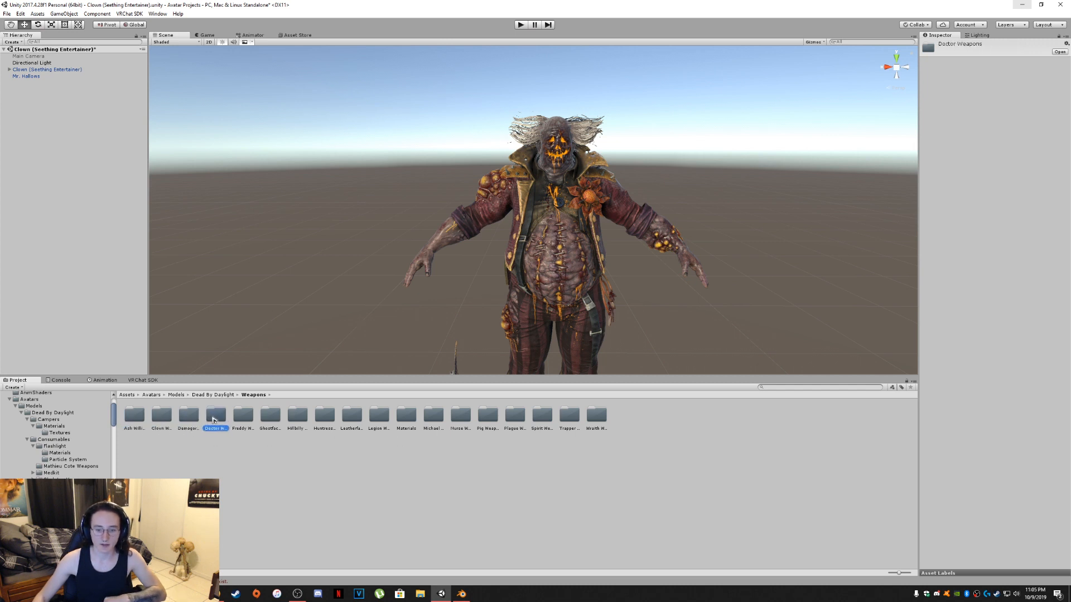
click(243, 419)
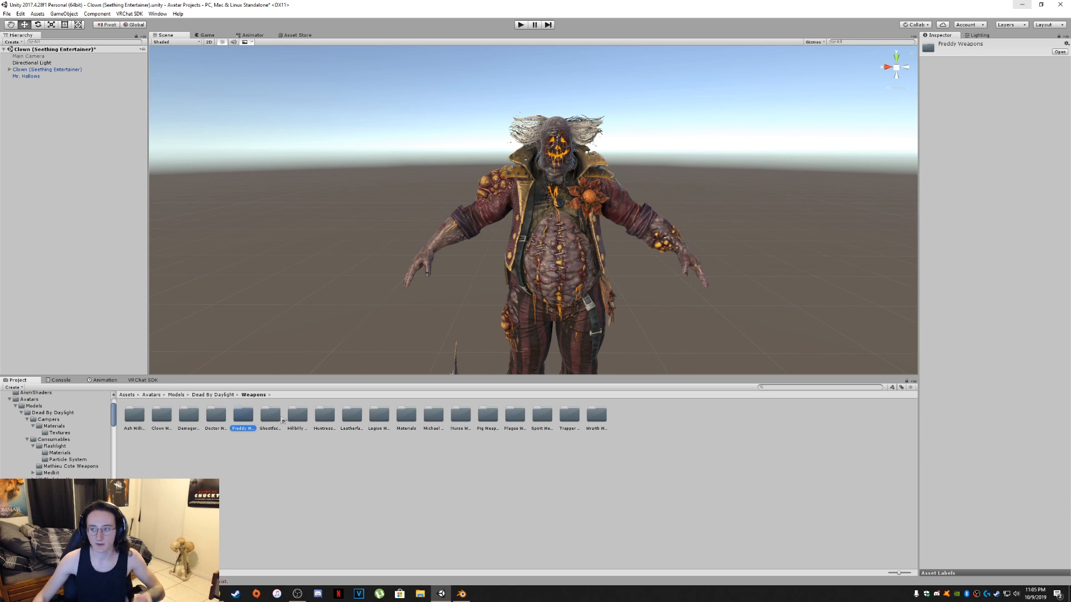
click(304, 419)
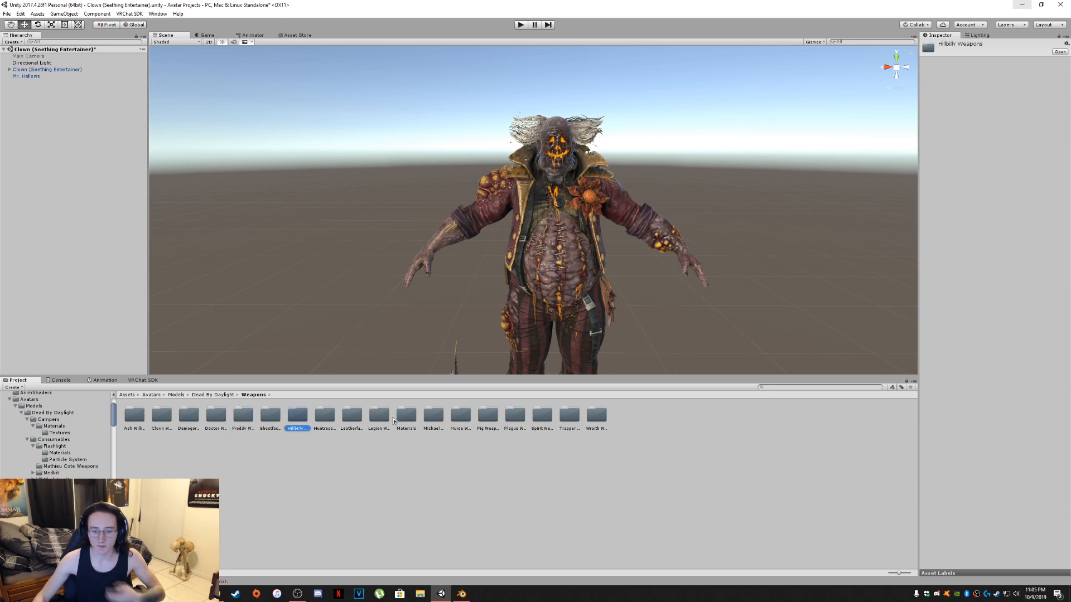
click(162, 418)
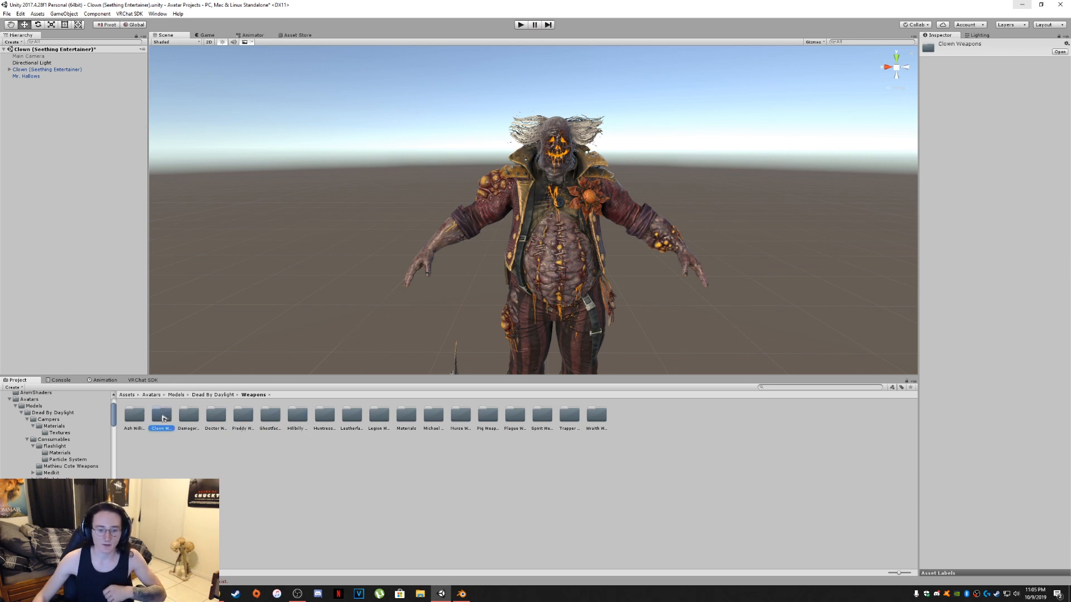
double_click(163, 419)
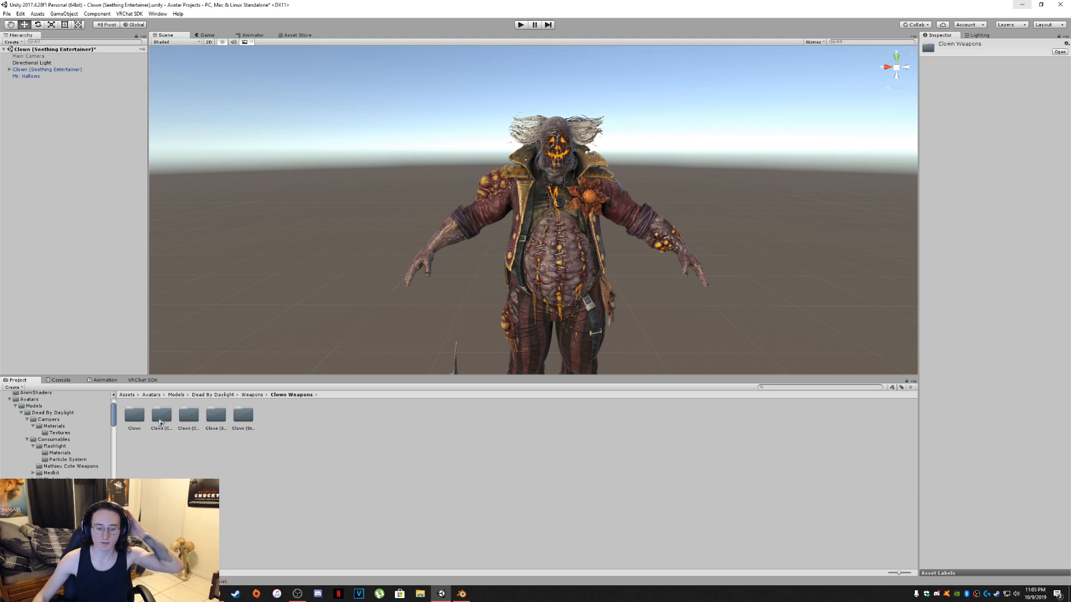
Step: Look through the Clown weapon variant folders and open Clown (Seething Entertainer)
click(139, 421)
click(161, 418)
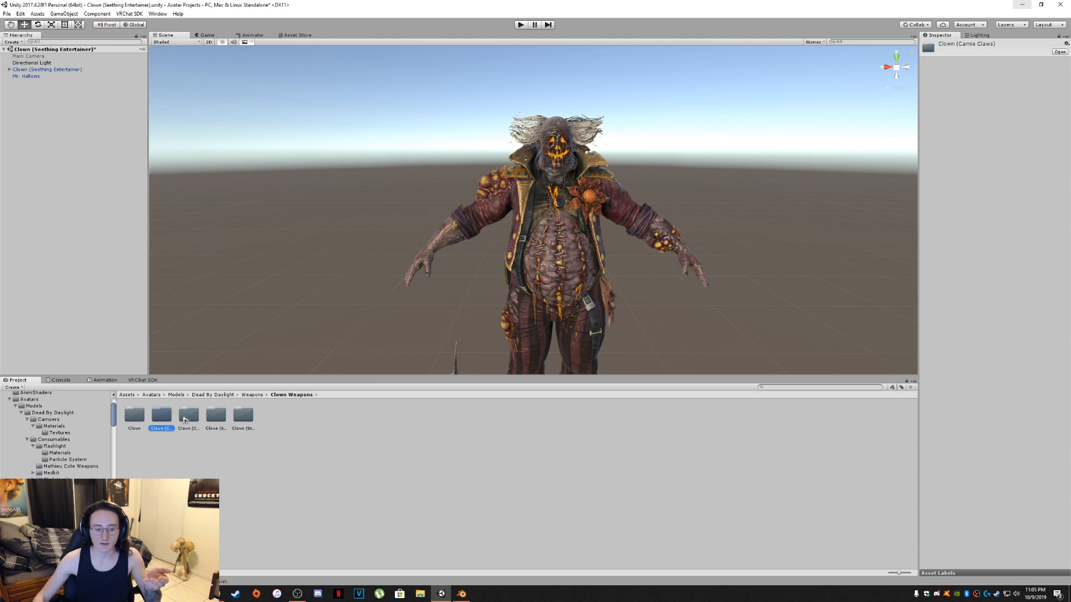
click(185, 419)
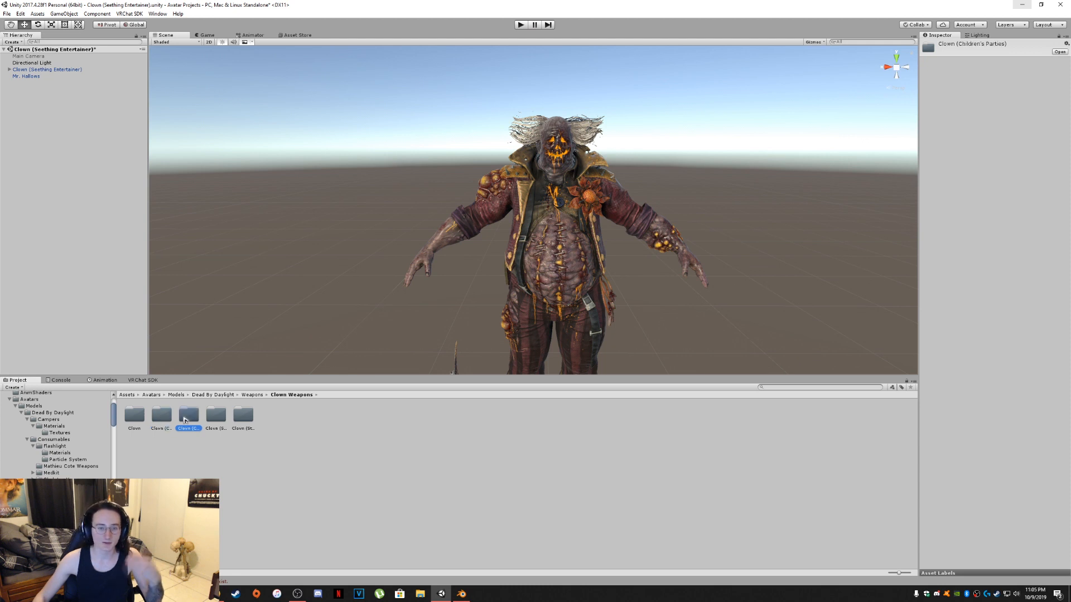
click(215, 418)
click(243, 418)
click(215, 421)
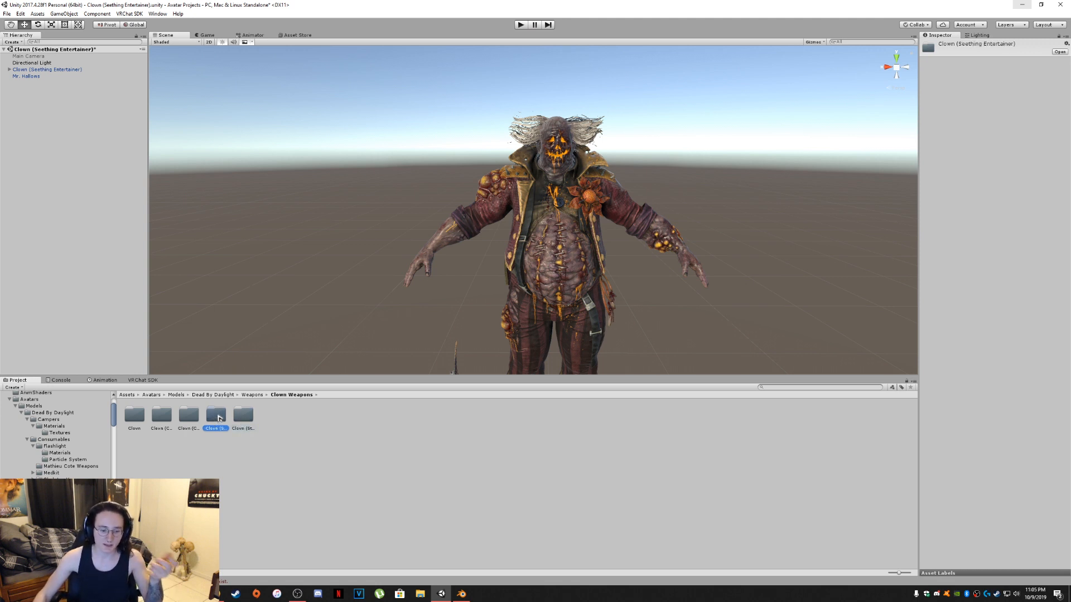
double_click(217, 417)
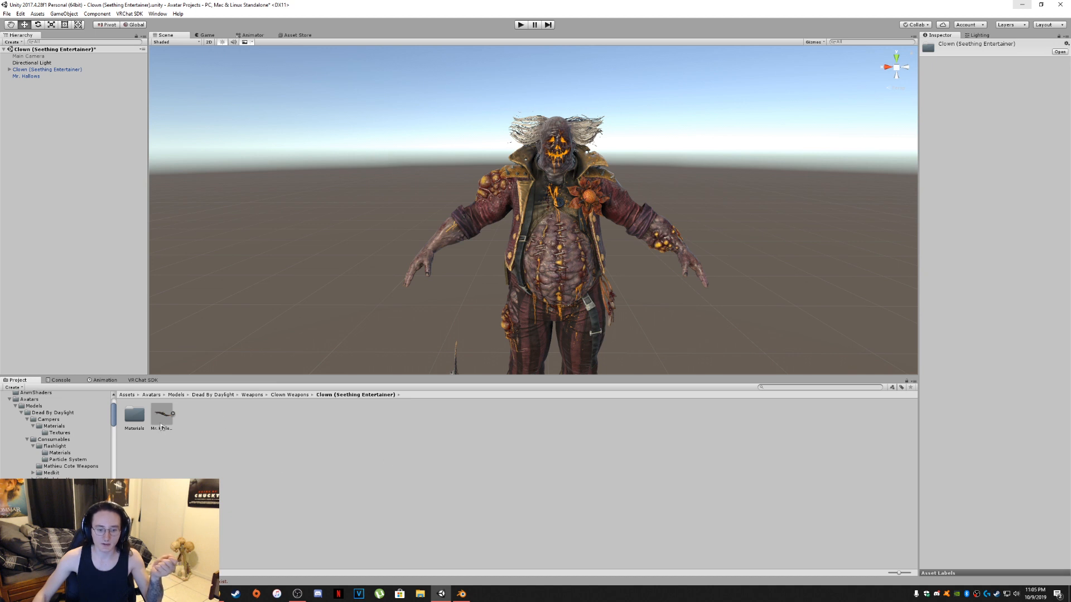
Step: Examine the contents of the Seething Entertainer weapon's Materials folder and return to the weapon folder
click(162, 425)
double_click(136, 417)
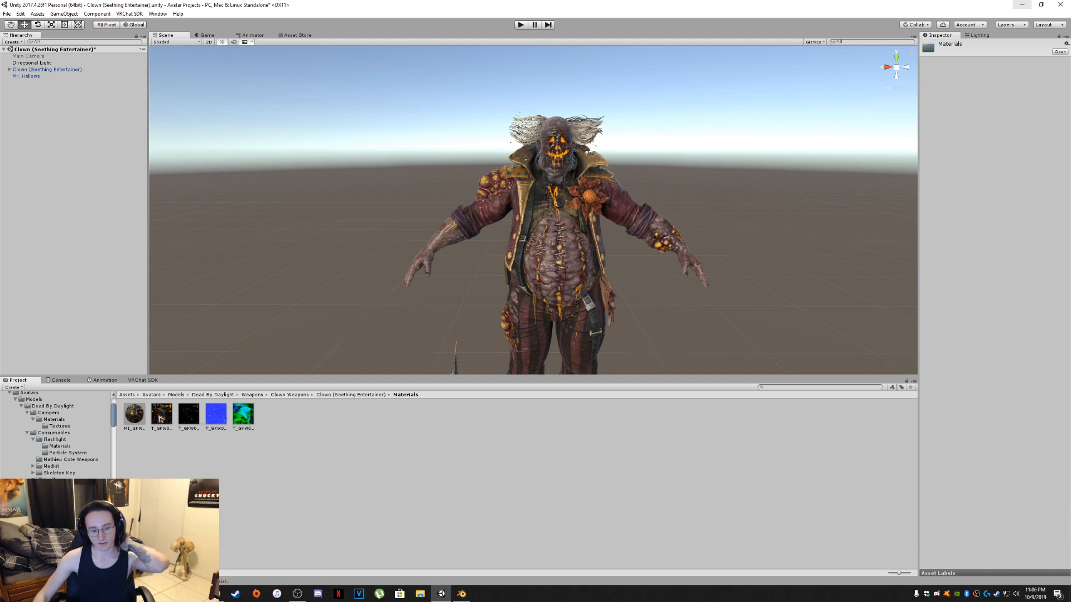
click(360, 395)
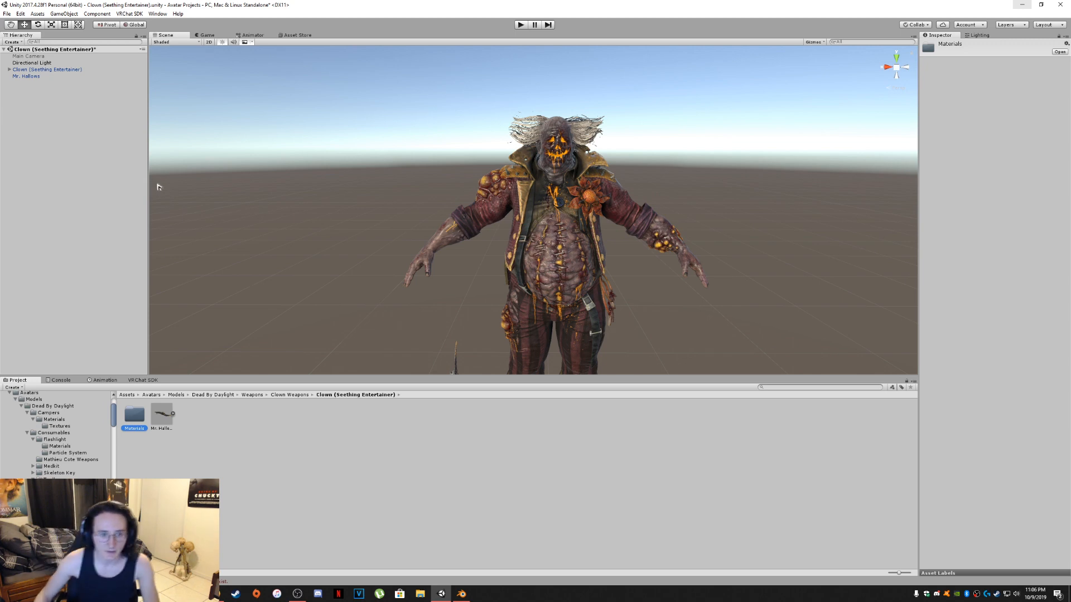
Step: Duplicate the Clown (Seething Entertainer) avatar in the scene and delete the copy
mouse_move(571, 234)
middle_down()
mouse_move(561, 208)
mouse_move(563, 216)
middle_up()
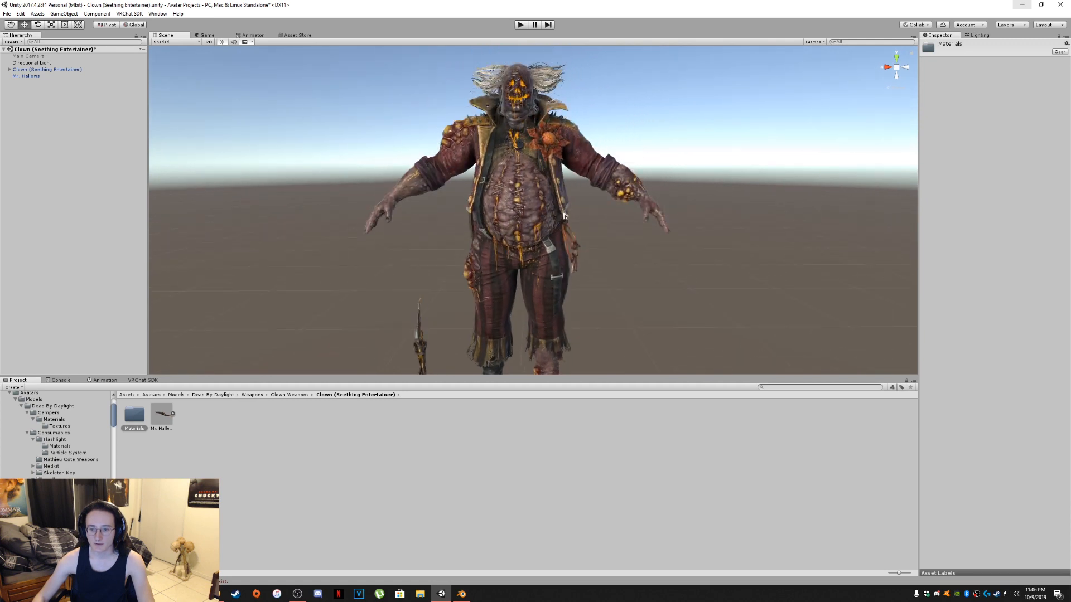
scroll(564, 216, down, 2)
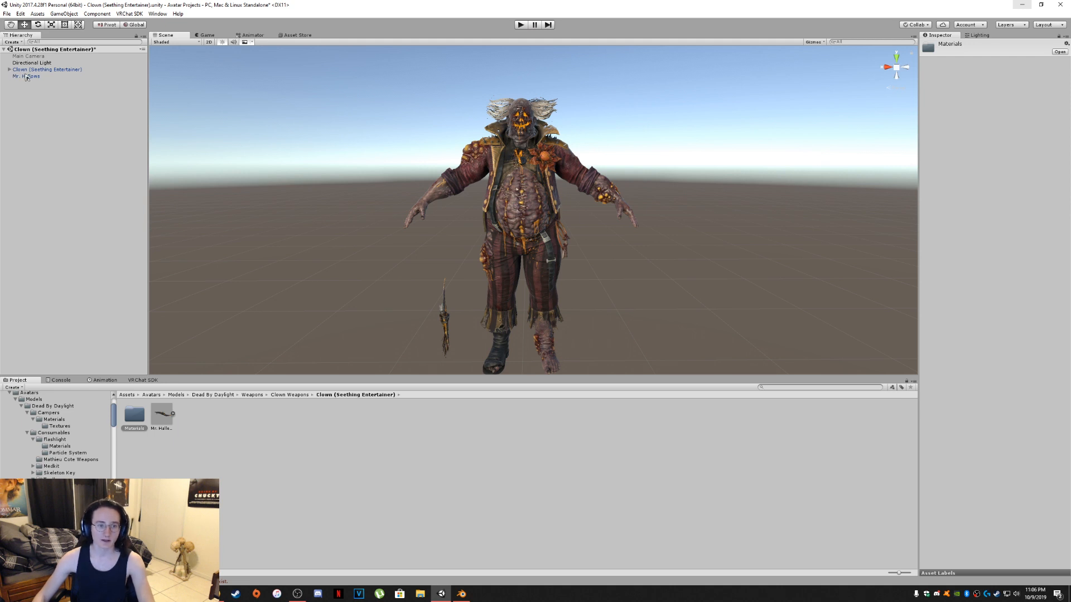
click(29, 71)
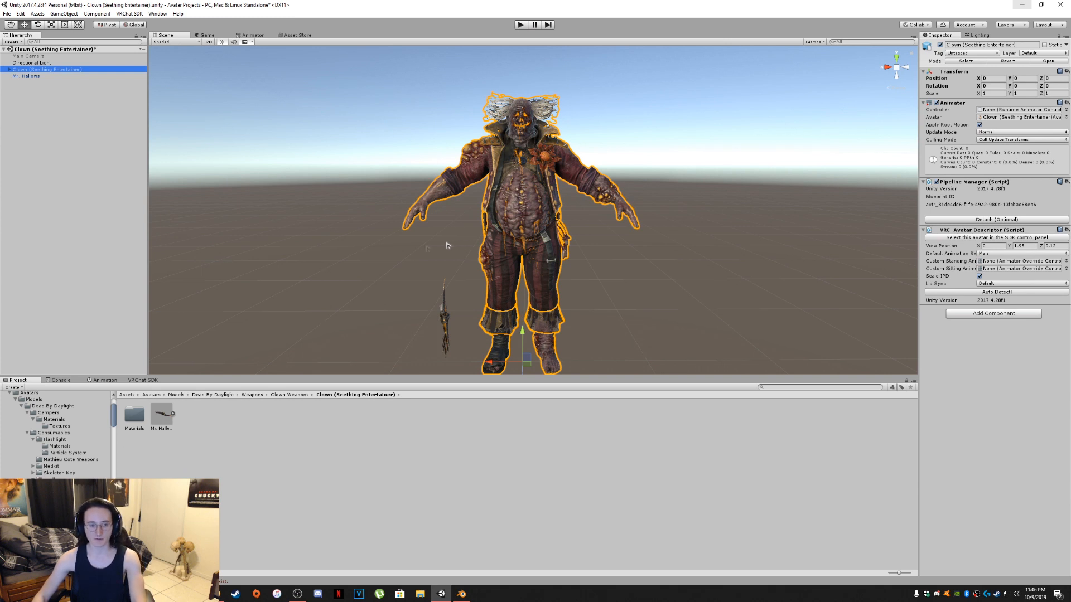
key(ctrl+d)
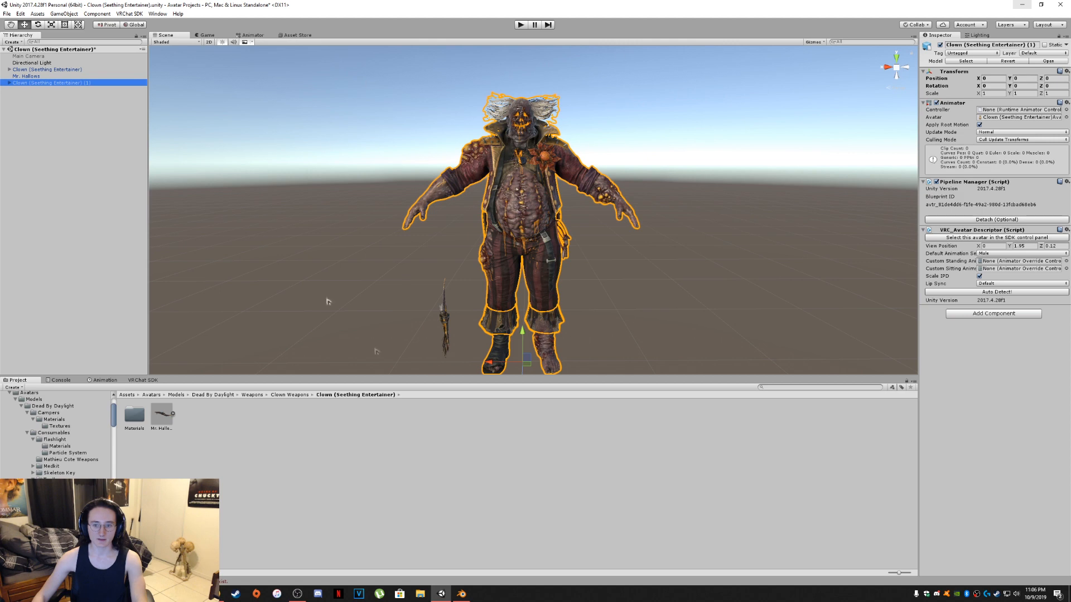
click(28, 76)
click(33, 83)
key(Delete)
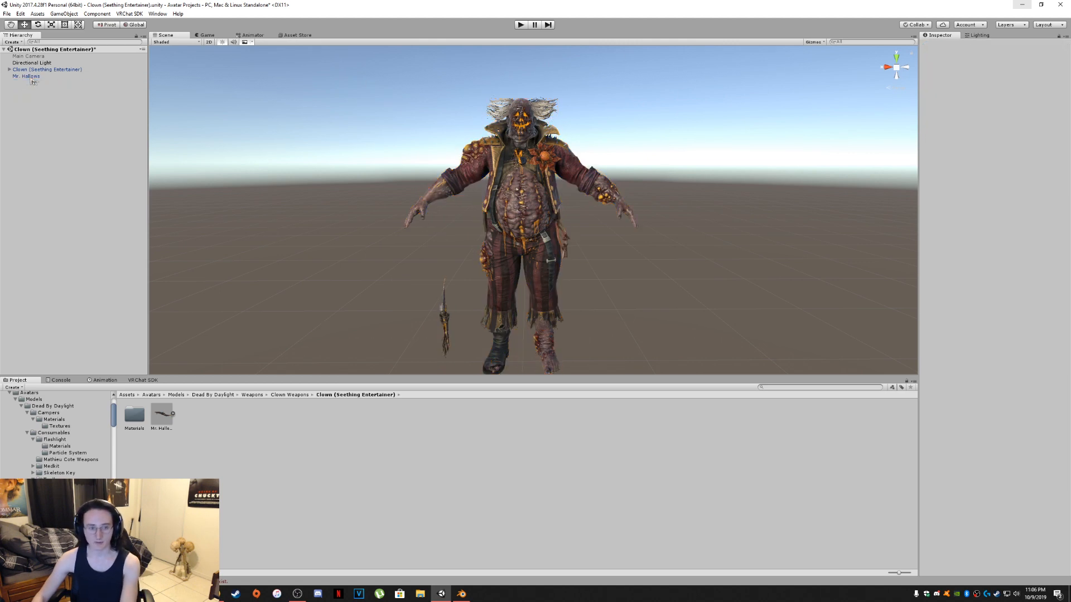
Step: Expand the clown avatar's bone hierarchy from Hips through Spine, Chest, Upper Chest and Right shoulder to Right arm
click(36, 70)
click(10, 70)
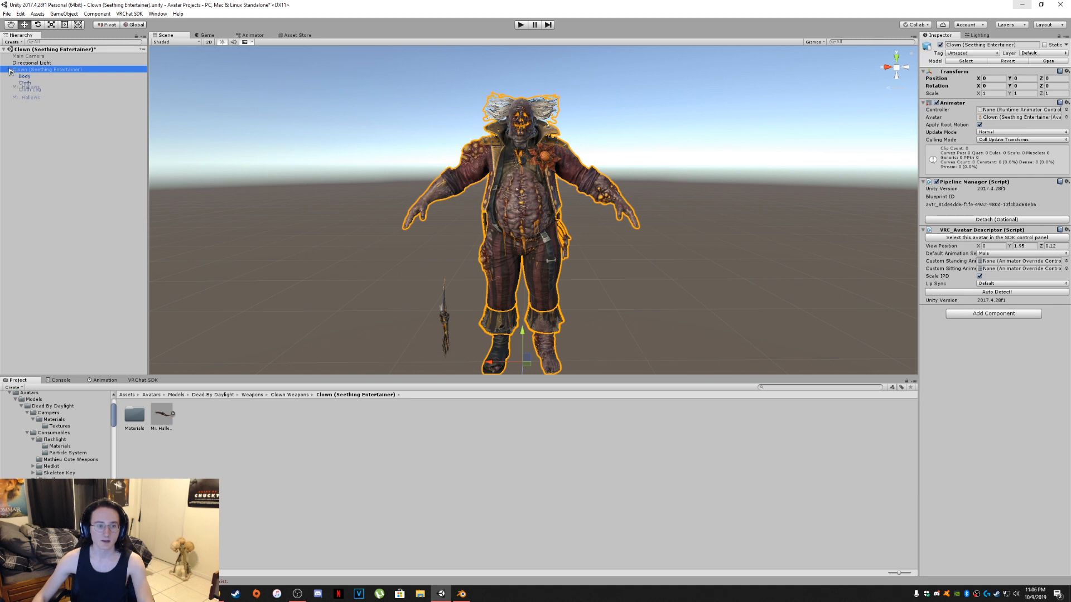
click(32, 103)
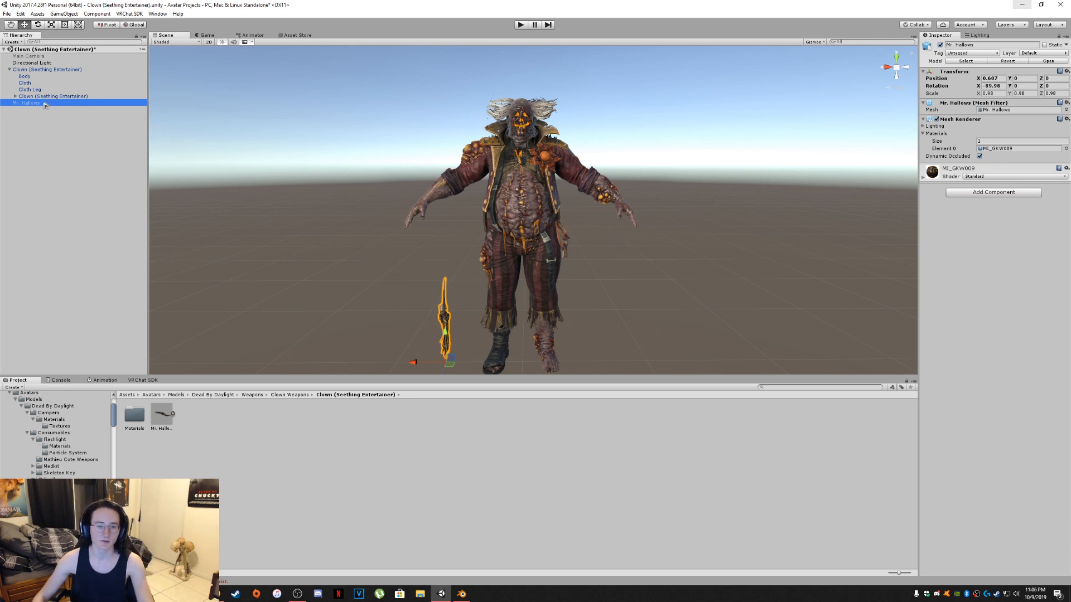
click(15, 96)
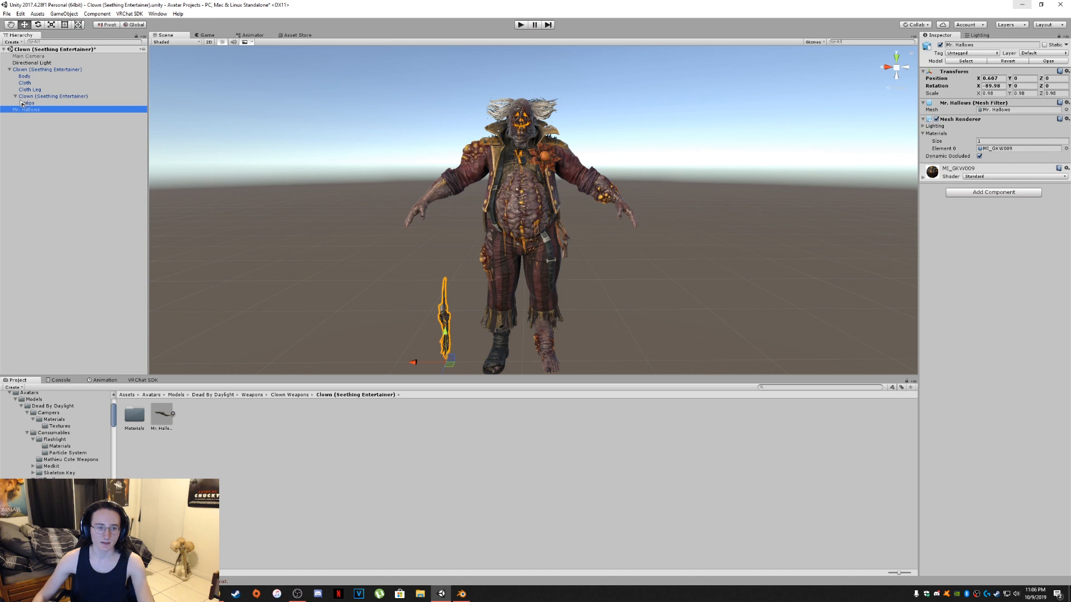
click(22, 103)
click(27, 143)
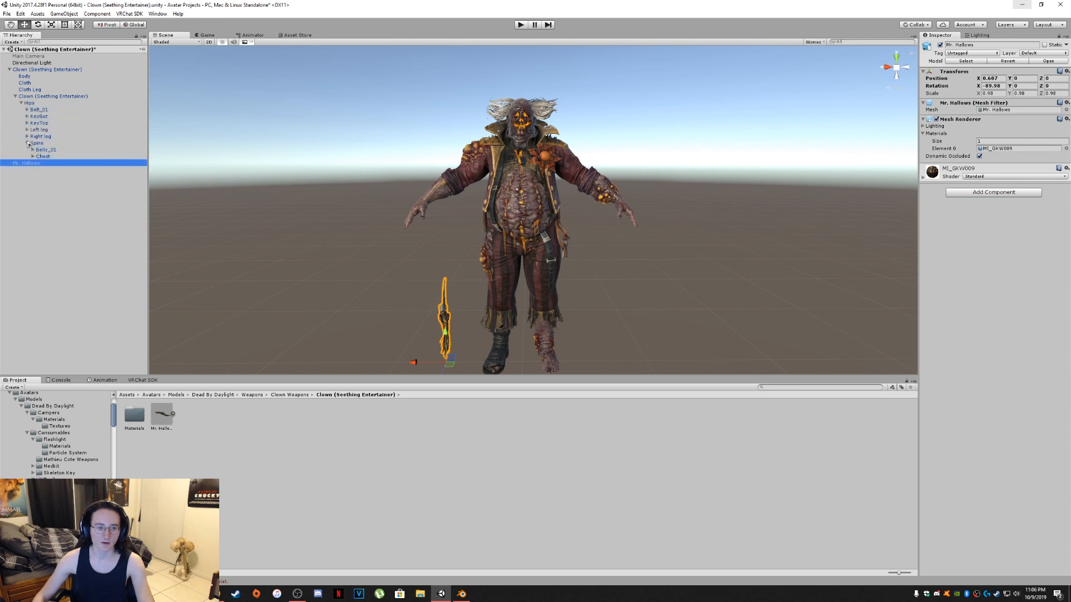
click(33, 157)
click(39, 164)
click(45, 190)
click(51, 197)
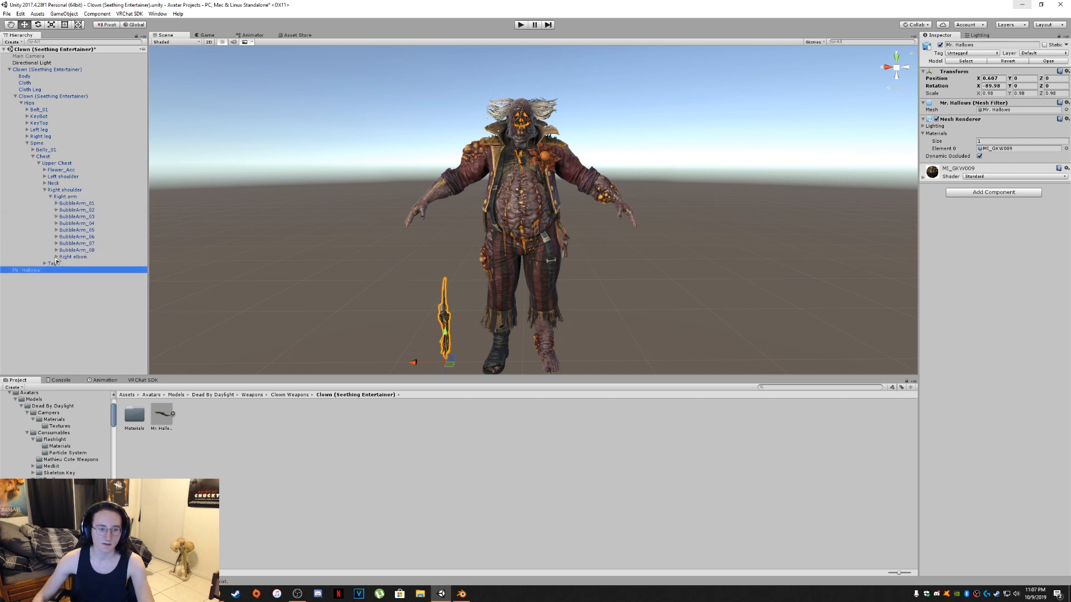
Step: Expand the Right elbow and Right wrist bones and parent the Mr. Hallows weapon to Right wrist
click(56, 257)
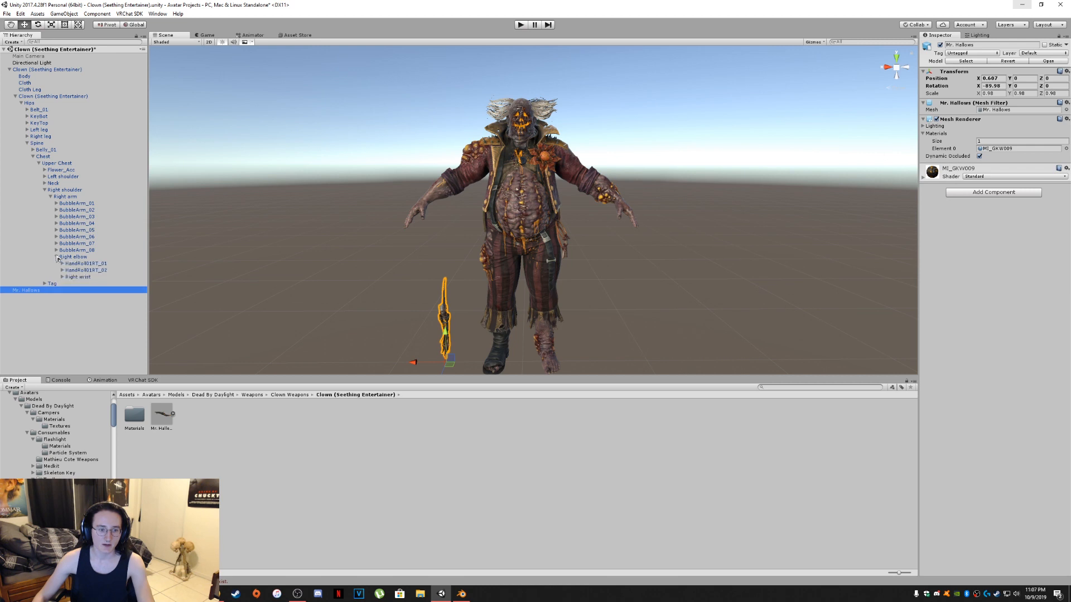
click(81, 277)
click(62, 277)
drag(39, 324, 93, 277)
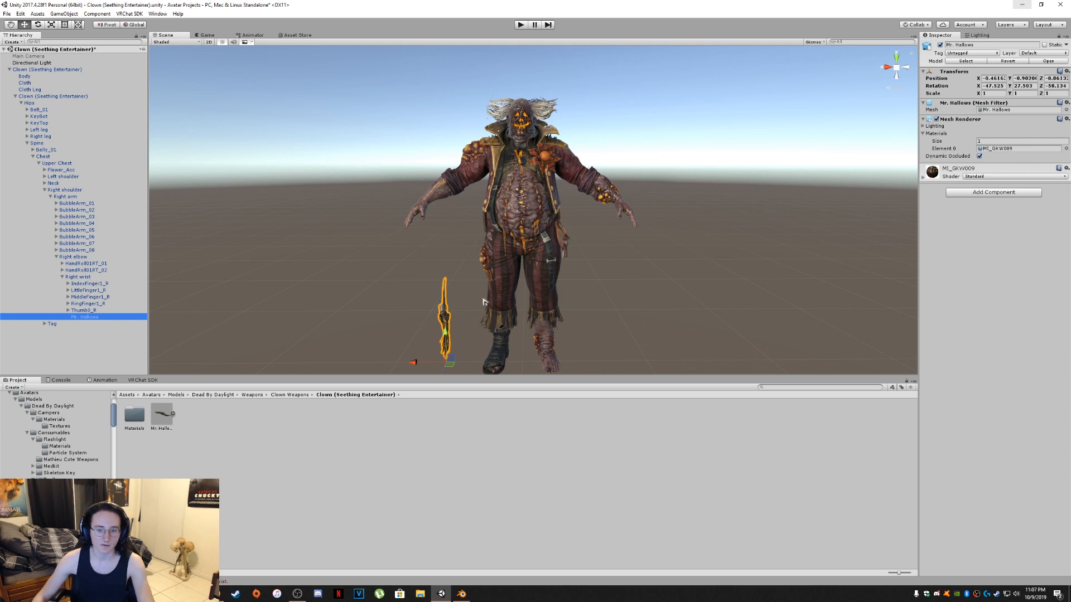
Step: Rotate the Mr. Hallows weapon from upright to pointing forward, to about X 28, Y -44, Z -40
mouse_move(470, 279)
middle_down()
mouse_move(467, 260)
mouse_move(476, 269)
middle_up()
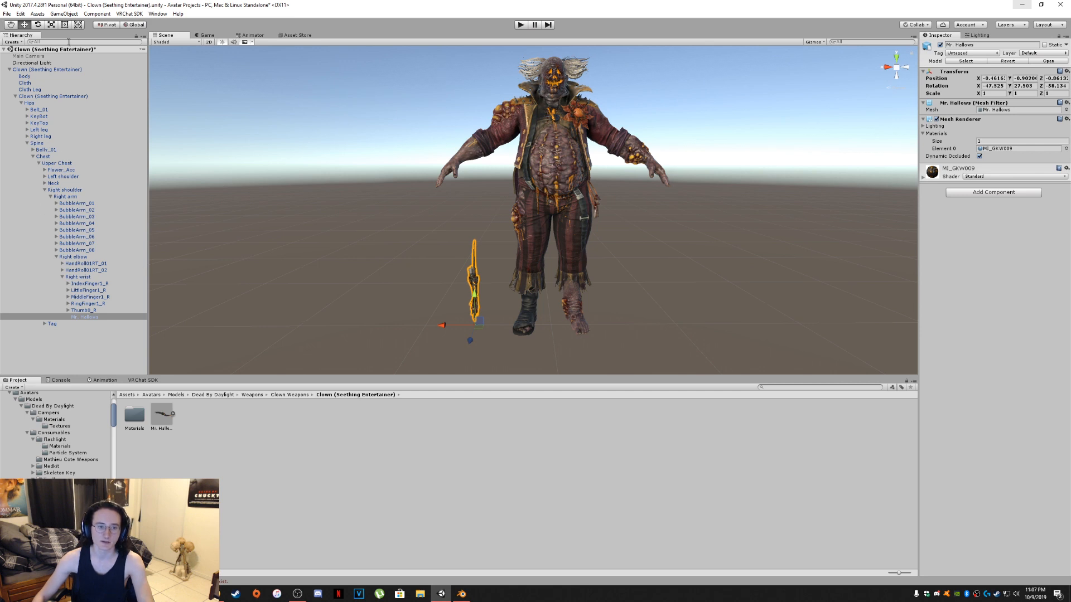
click(38, 25)
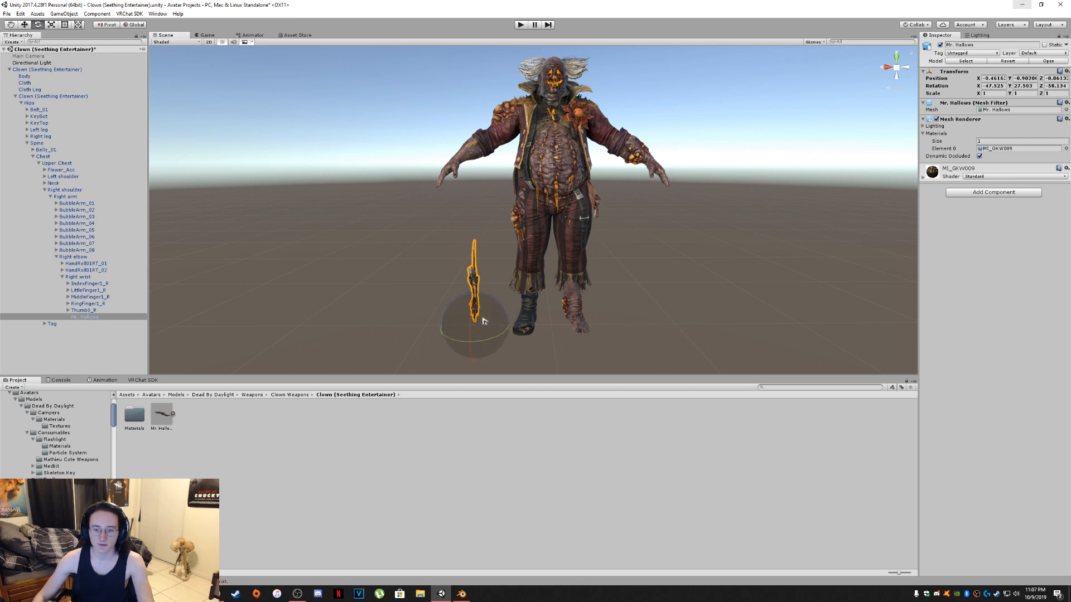
drag(483, 322, 474, 401)
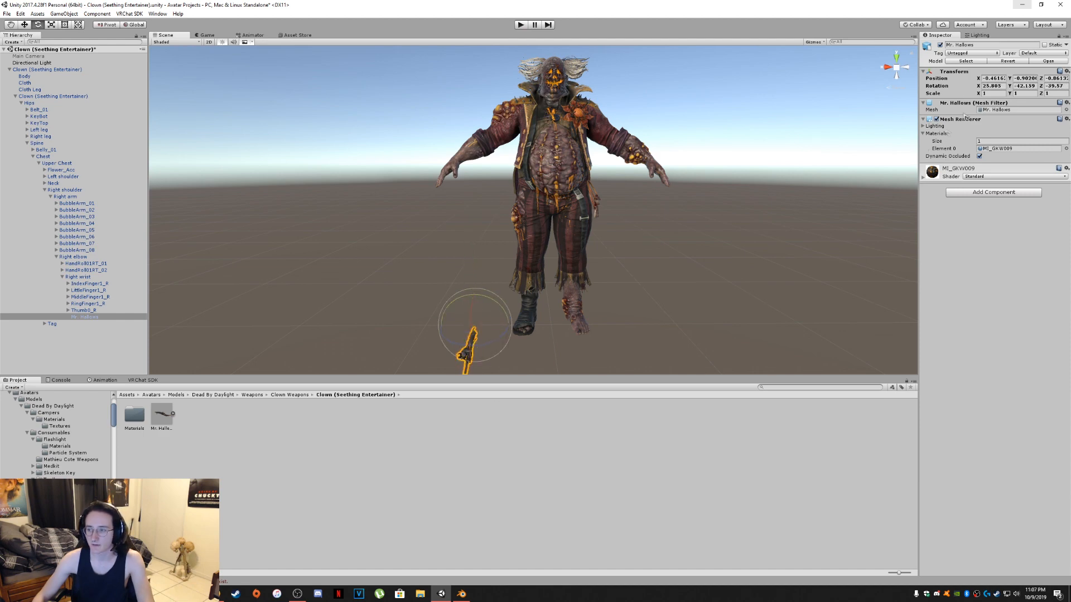
right_drag(675, 261, 446, 227)
mouse_move(612, 271)
mouse_down()
mouse_move(626, 268)
mouse_move(609, 270)
mouse_up()
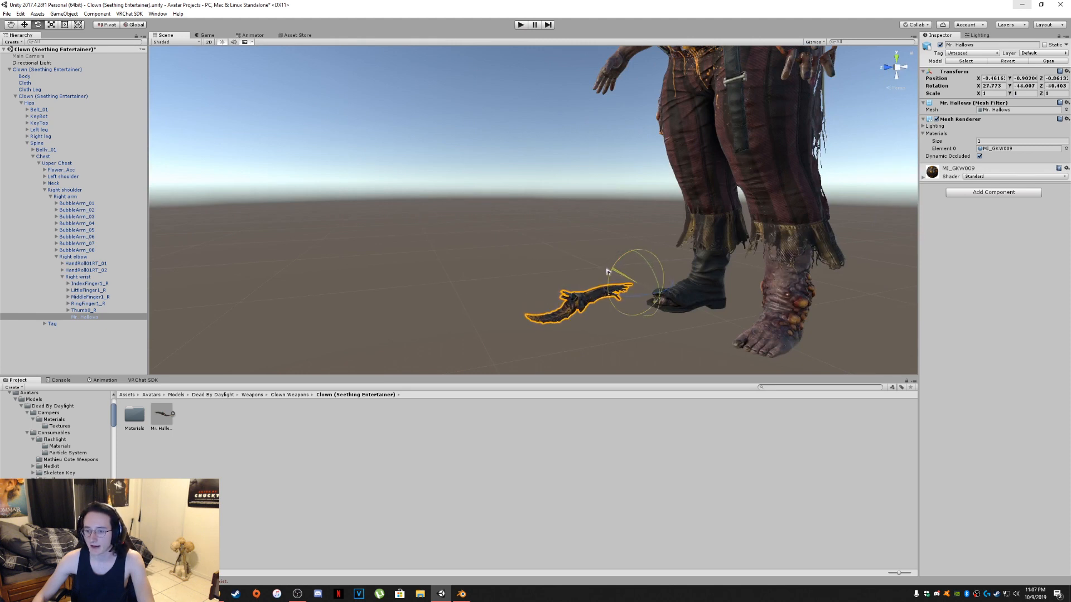
Step: Fine-tune the weapon's forward tilt to a rotation of about X 18.7, Y -37.3, Z -38.1
scroll(628, 285, up, 3)
right_drag(628, 286, 753, 270)
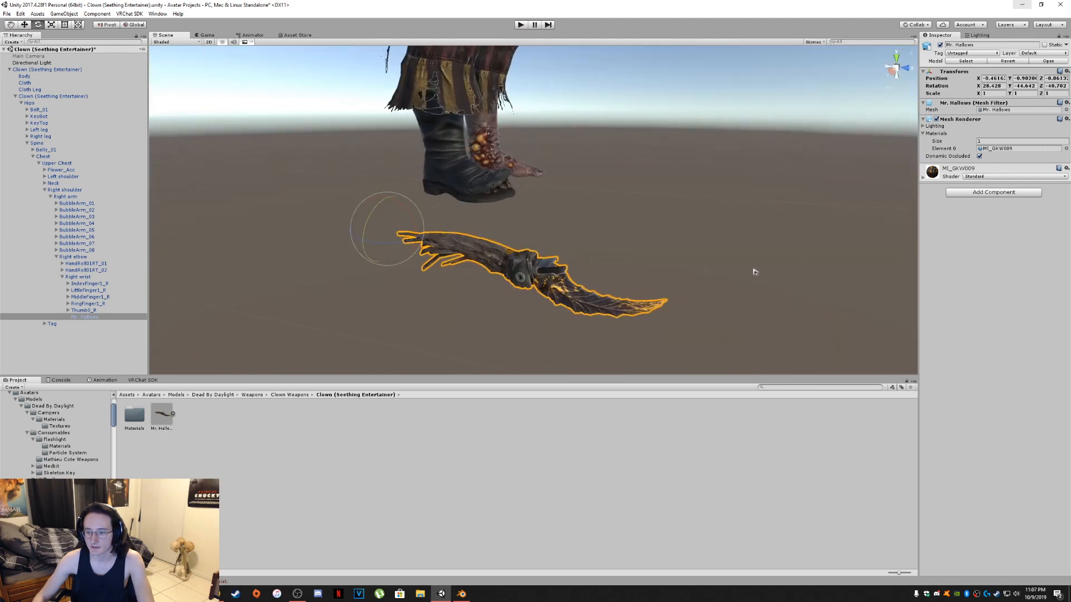
right_drag(647, 260, 717, 264)
drag(643, 305, 626, 311)
right_drag(627, 311, 598, 300)
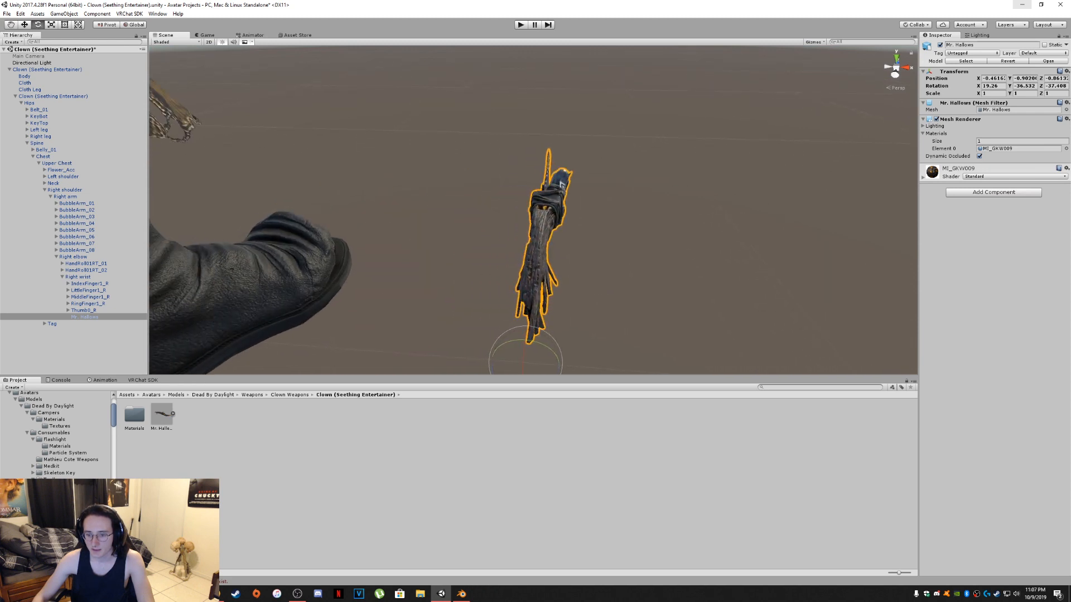
right_drag(514, 337, 547, 337)
drag(518, 356, 518, 354)
right_drag(519, 352, 399, 267)
Step: Move the weapon up into the clown's right hand, to a position of about X 0.091, Y -0.052, Z -0.189
middle_drag(436, 264, 448, 265)
scroll(441, 259, down, 3)
click(24, 25)
drag(365, 220, 364, 162)
right_drag(357, 170, 343, 206)
drag(422, 306, 362, 223)
right_drag(363, 222, 499, 233)
drag(571, 212, 502, 163)
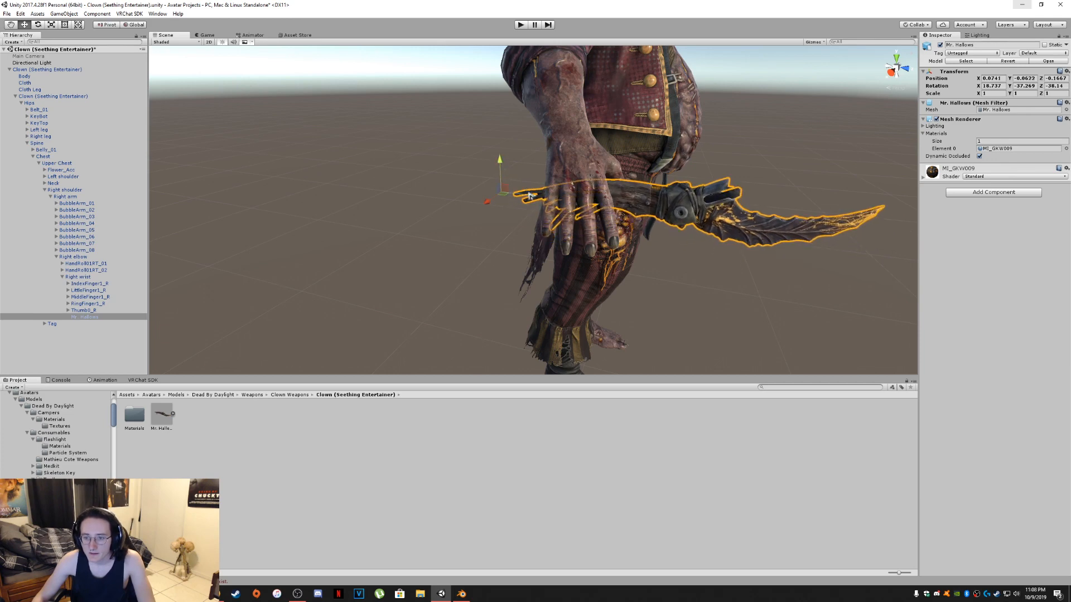
drag(532, 195, 520, 195)
Step: Tilt the weapon sideways to match the right hand's grip, to a rotation of about X 18.7, Y -38, Z -19.2
right_drag(554, 202, 356, 210)
middle_drag(356, 209, 339, 208)
click(38, 24)
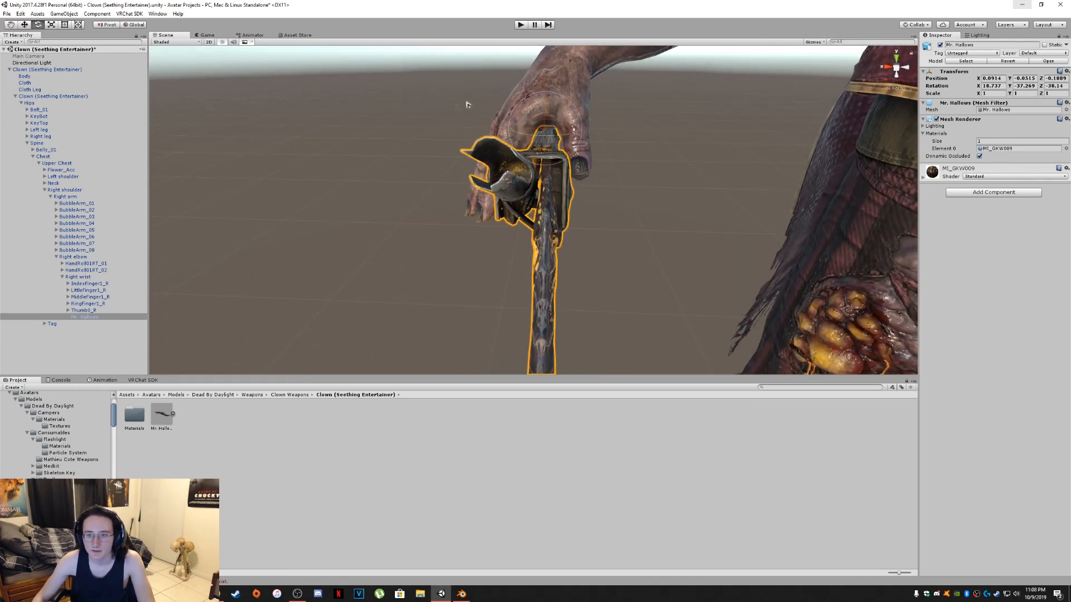
drag(528, 102, 553, 110)
middle_drag(552, 111, 549, 109)
Step: Shift the weapon within the right palm to a position of about X 0.115, Y -0.047, Z -0.207
click(26, 24)
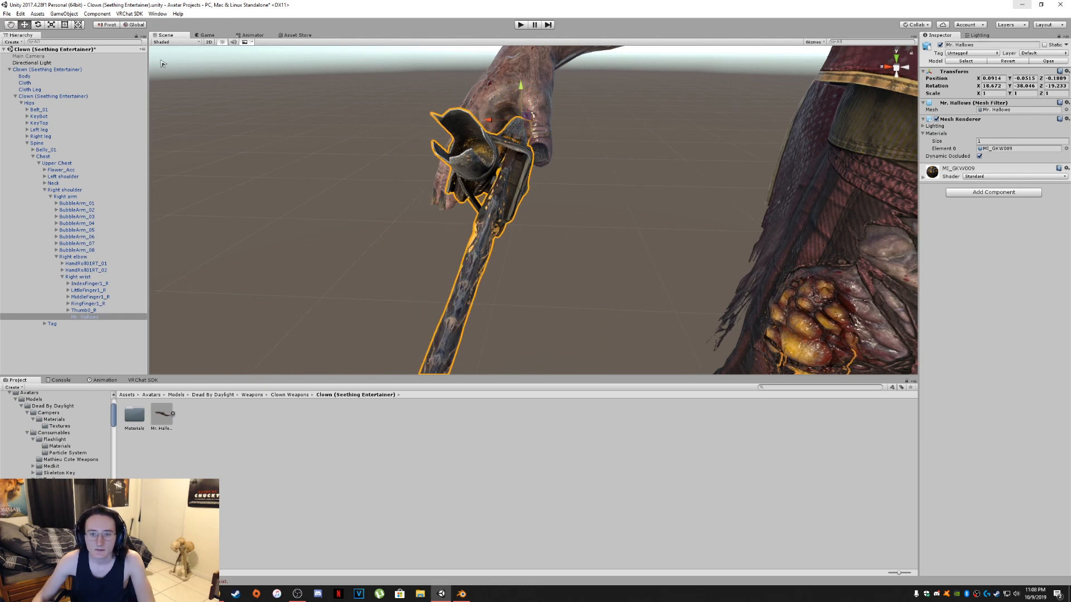
drag(496, 121, 477, 121)
right_drag(478, 121, 357, 131)
right_drag(385, 129, 459, 123)
mouse_move(607, 147)
mouse_down()
mouse_move(626, 146)
mouse_move(616, 147)
mouse_up()
middle_drag(290, 251, 429, 173)
alt+drag(428, 173, 634, 162)
scroll(634, 161, down, 2)
middle_drag(708, 187, 639, 156)
middle_drag(725, 72, 760, 120)
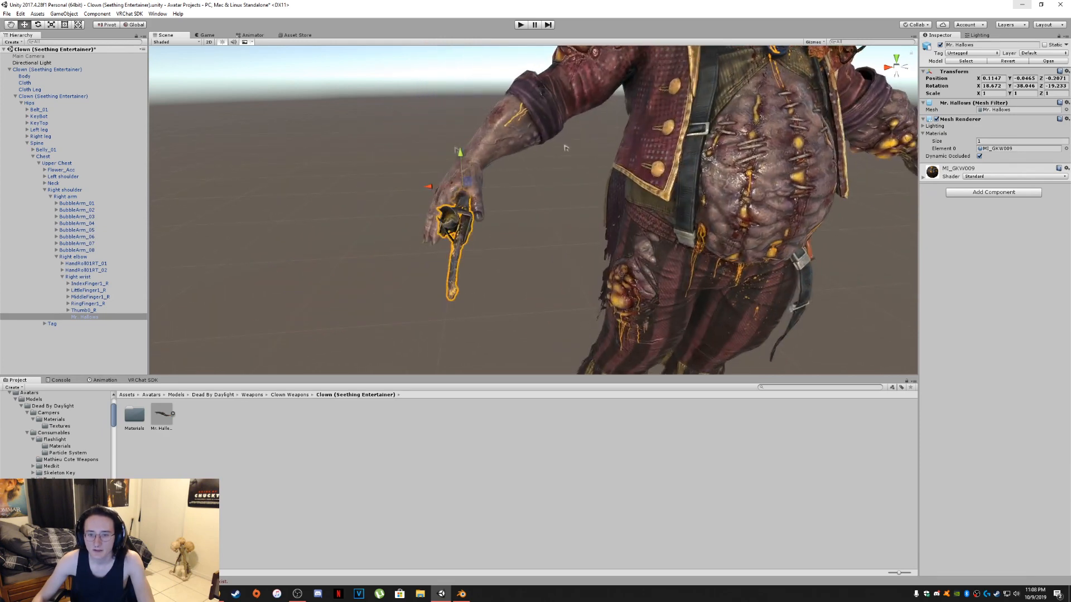
Step: Rotate the weapon in the right hand to about X 16.4, Y -41, Z -28.2 and shift it to about X 0.129, Z -0.201
click(38, 24)
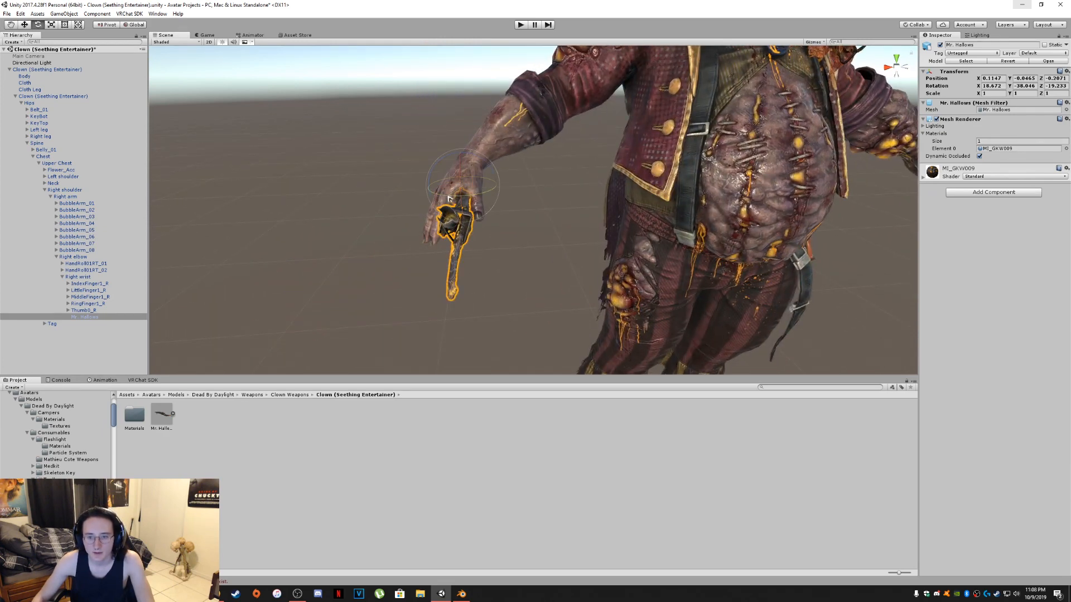
drag(452, 199, 443, 189)
click(13, 25)
click(24, 25)
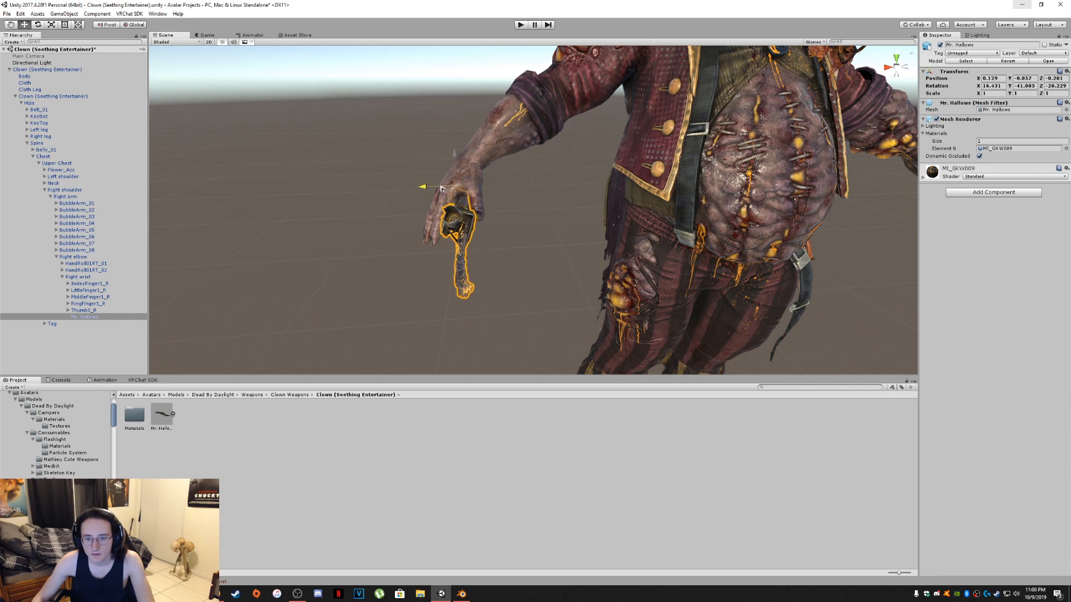
middle_drag(444, 190, 422, 154)
alt+drag(553, 214, 462, 199)
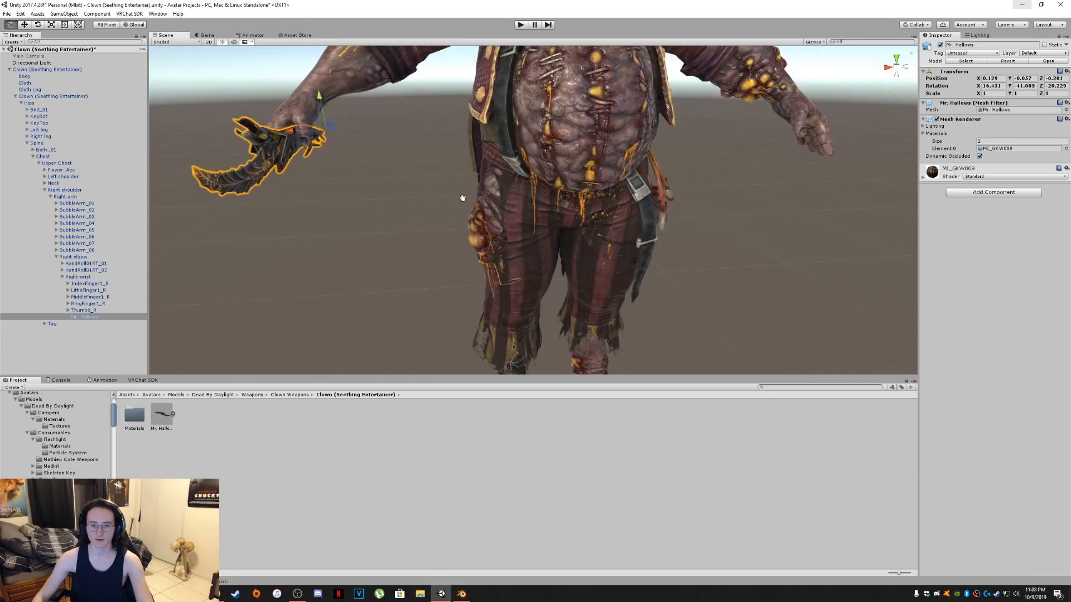
scroll(466, 201, down, 3)
middle_drag(491, 117, 478, 144)
scroll(479, 144, down, 6)
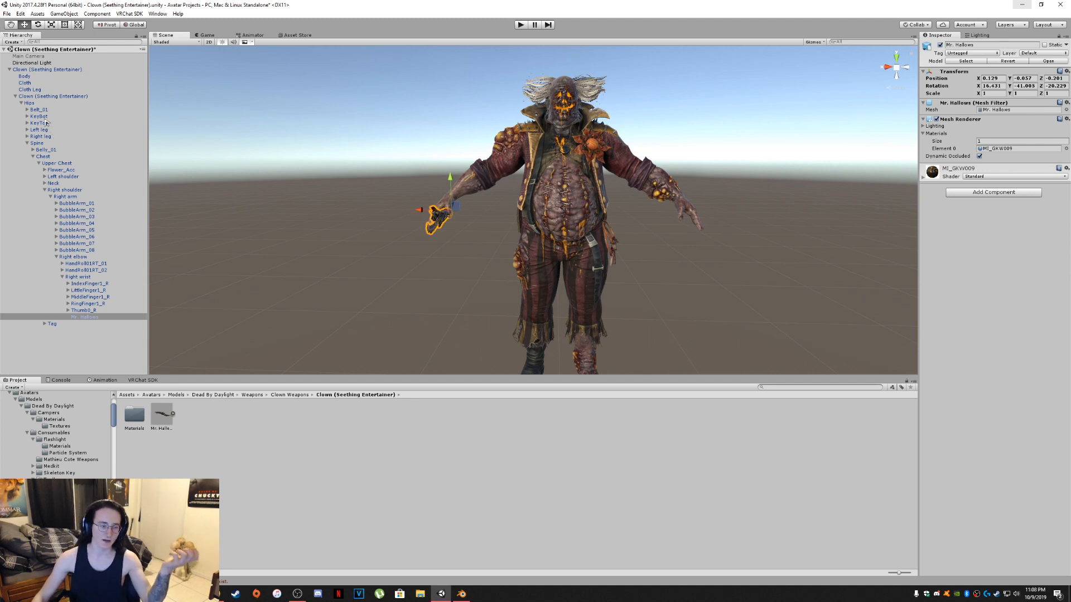
Step: Collapse the Clown (Seething Entertainer) hierarchy and duplicate the whole avatar
click(9, 70)
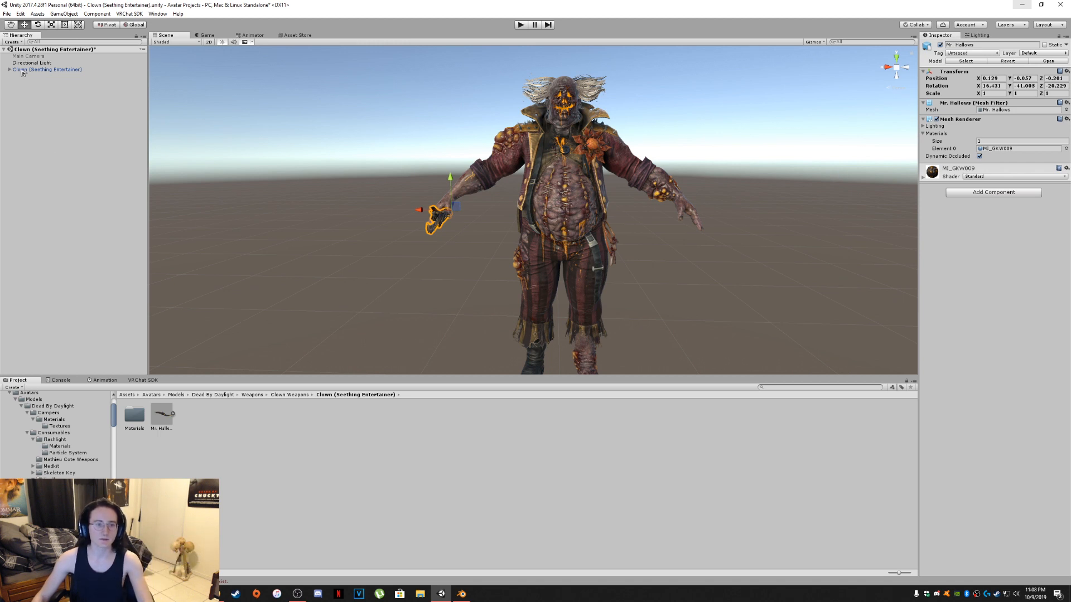
click(23, 70)
click(578, 242)
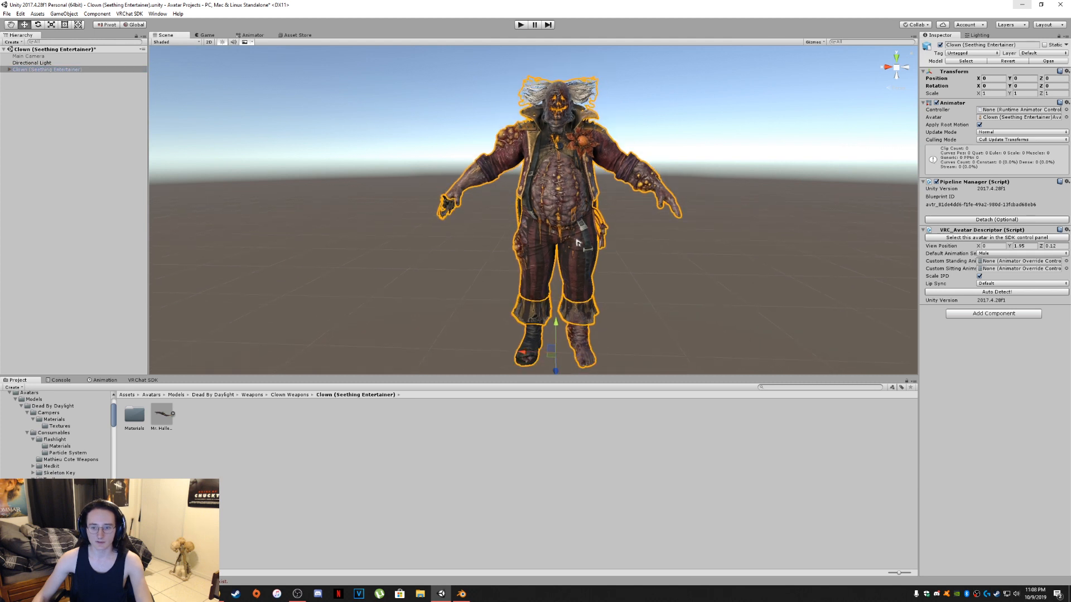
key(ctrl+d)
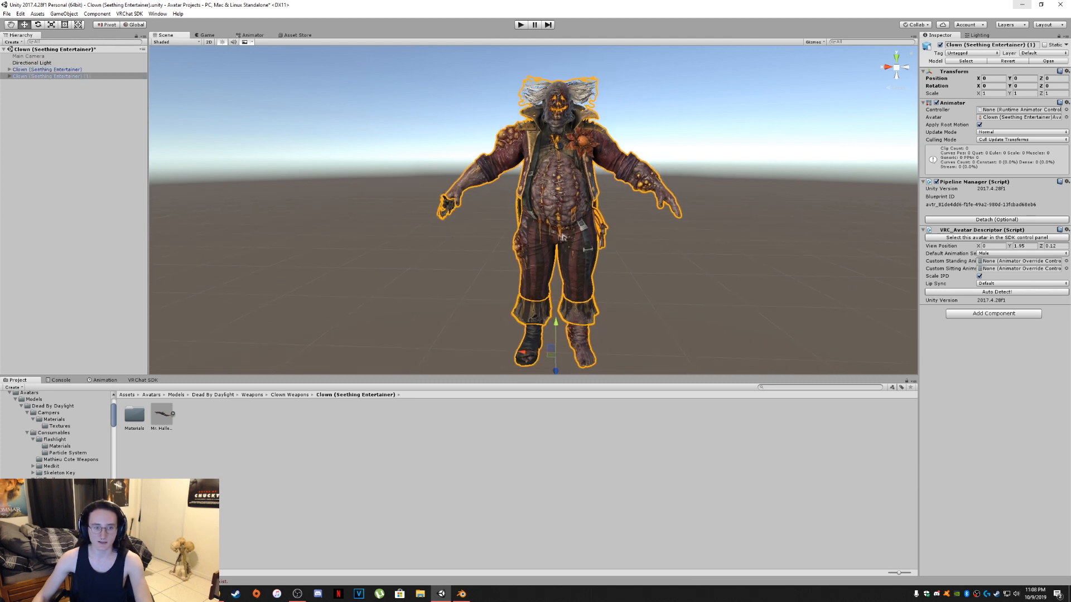
Step: Rename the duplicated avatar as Mr. Hallows Trigger
click(93, 77)
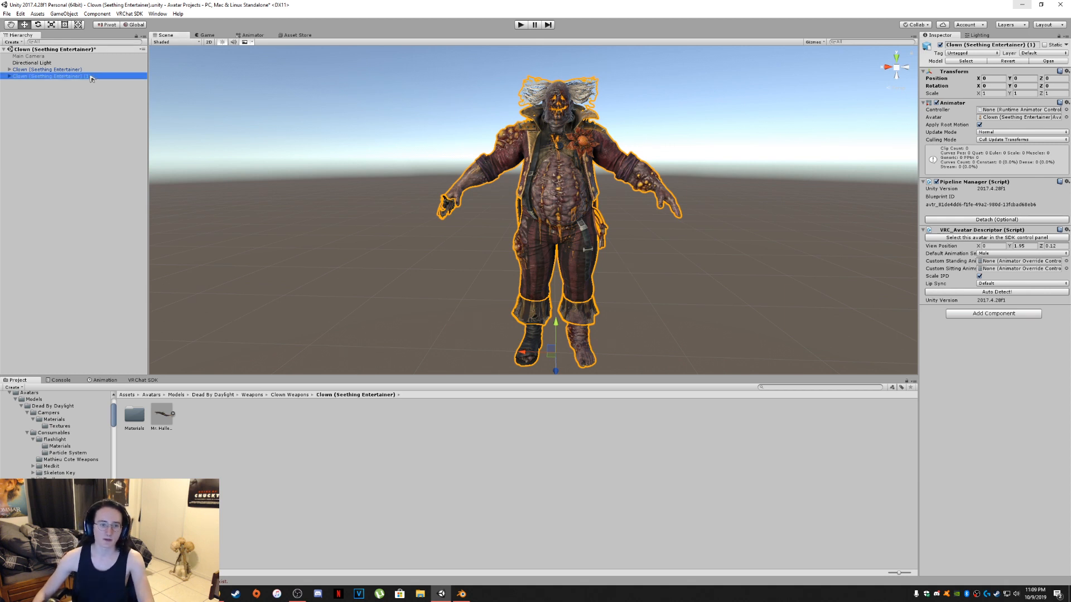
click(93, 77)
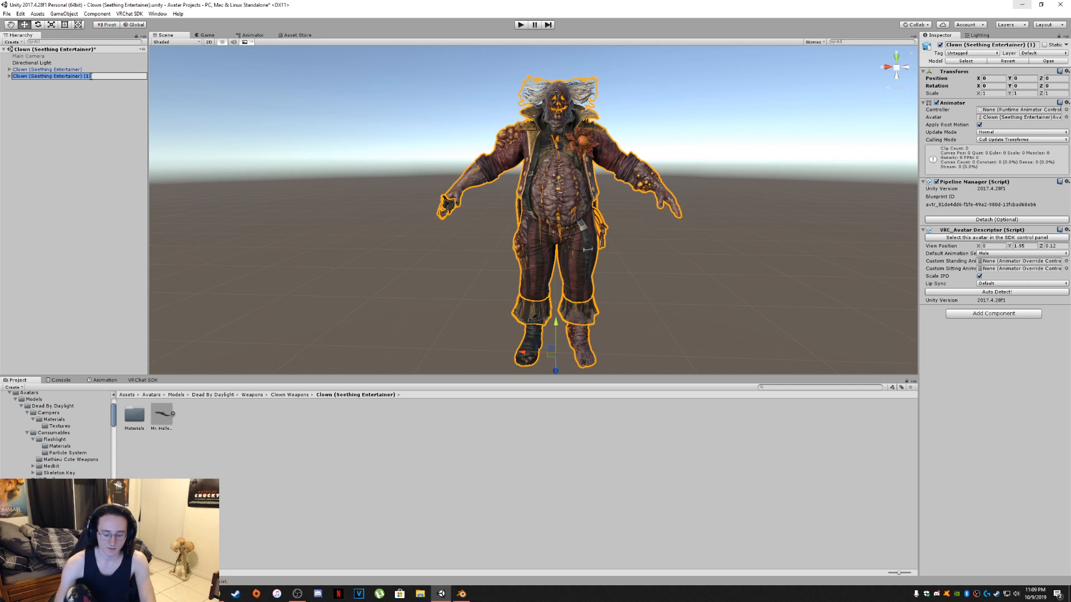
text(Mr. Hallows)
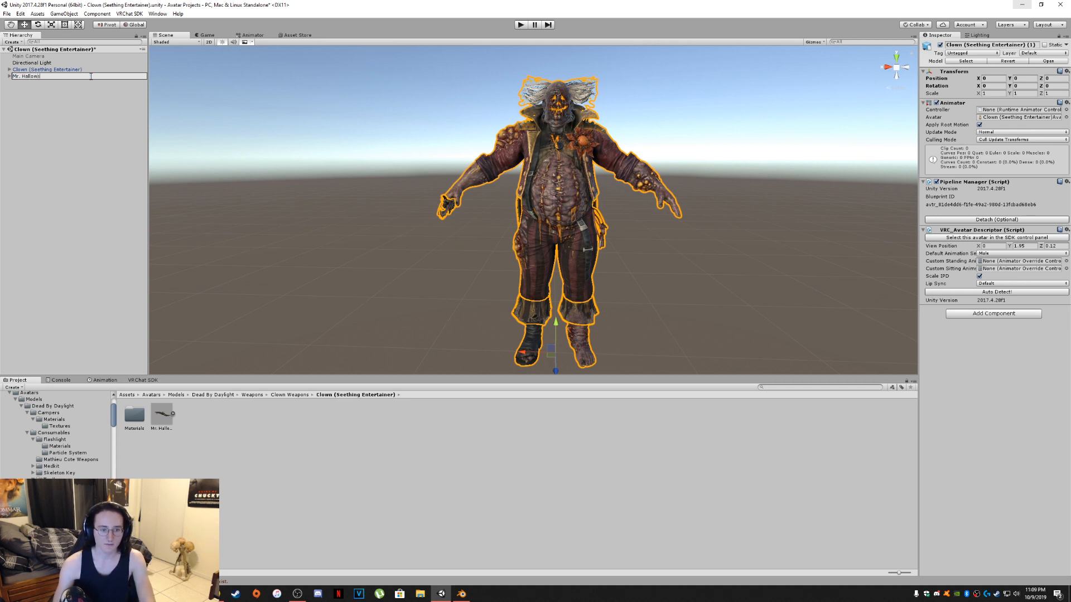
text( Trigge)
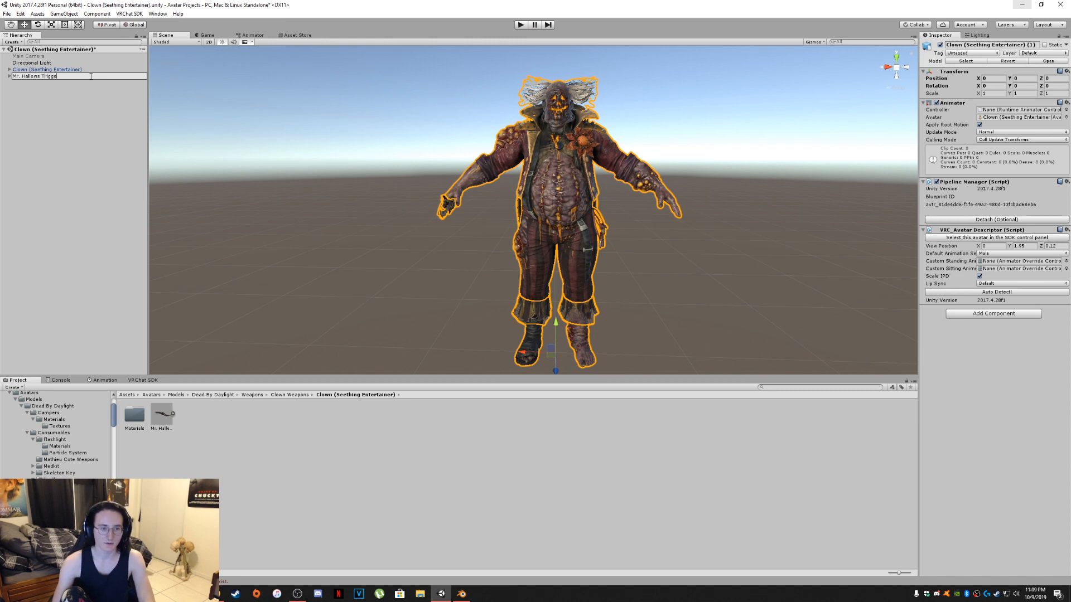
text(r)
click(65, 158)
Step: Remove the VRC_Avatar Descriptor and Pipeline Manager components from Mr. Hallows Trigger
click(46, 77)
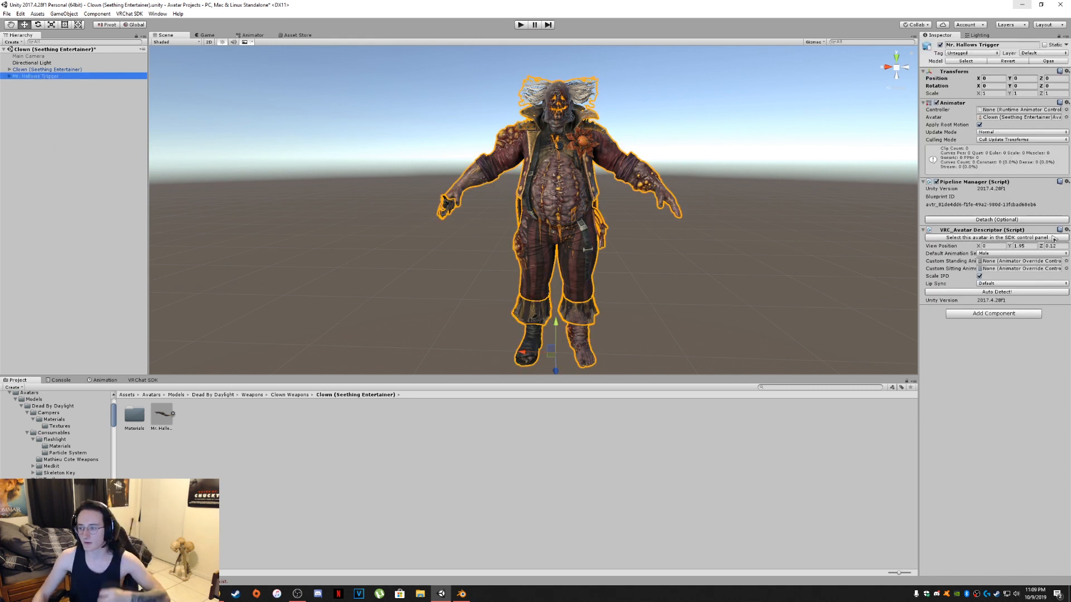
click(1067, 230)
click(1011, 251)
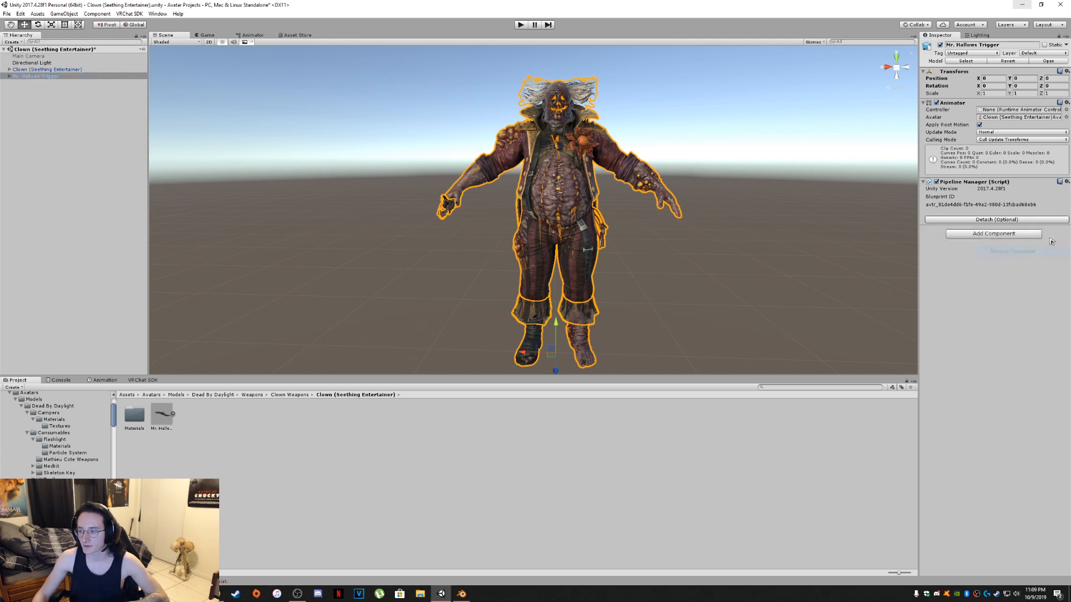
click(1066, 181)
click(1014, 203)
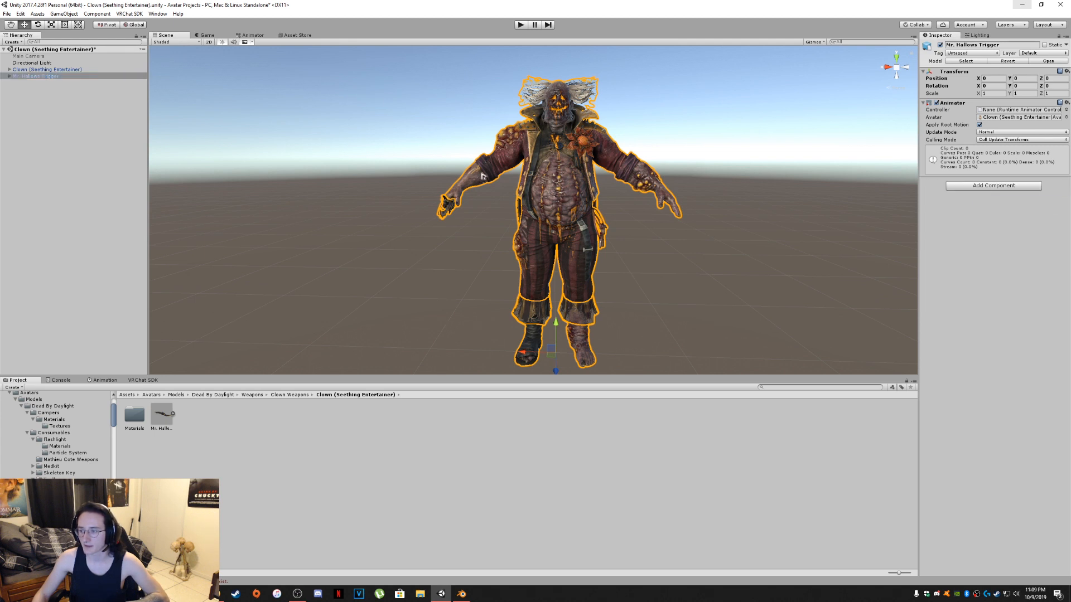
Step: Compare the components of the original Clown (Seething Entertainer) avatar with those of the Mr. Hallows Trigger duplicate
click(54, 75)
click(54, 71)
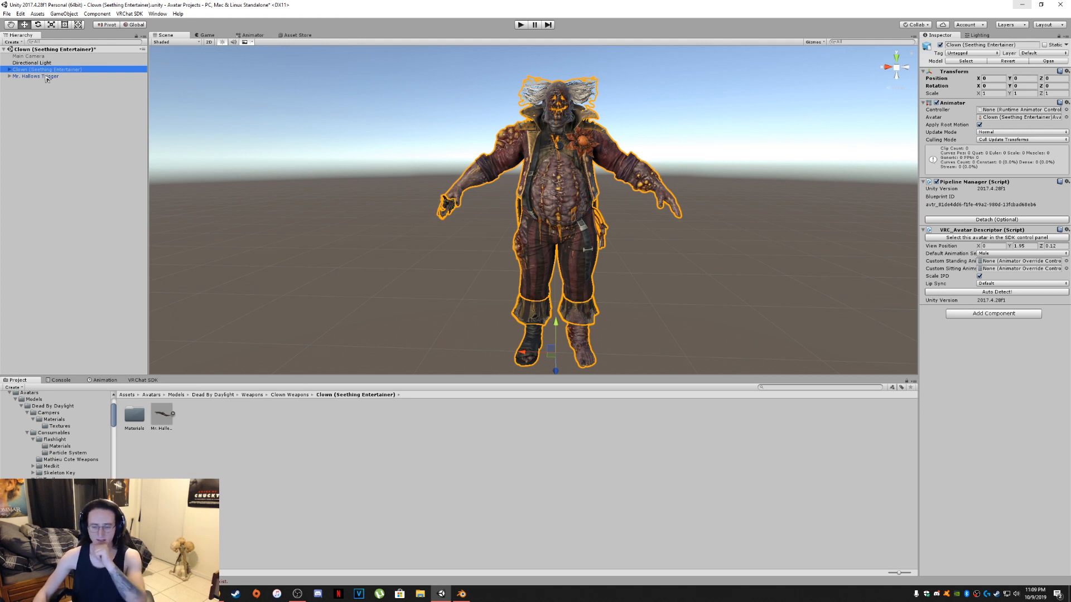
click(48, 76)
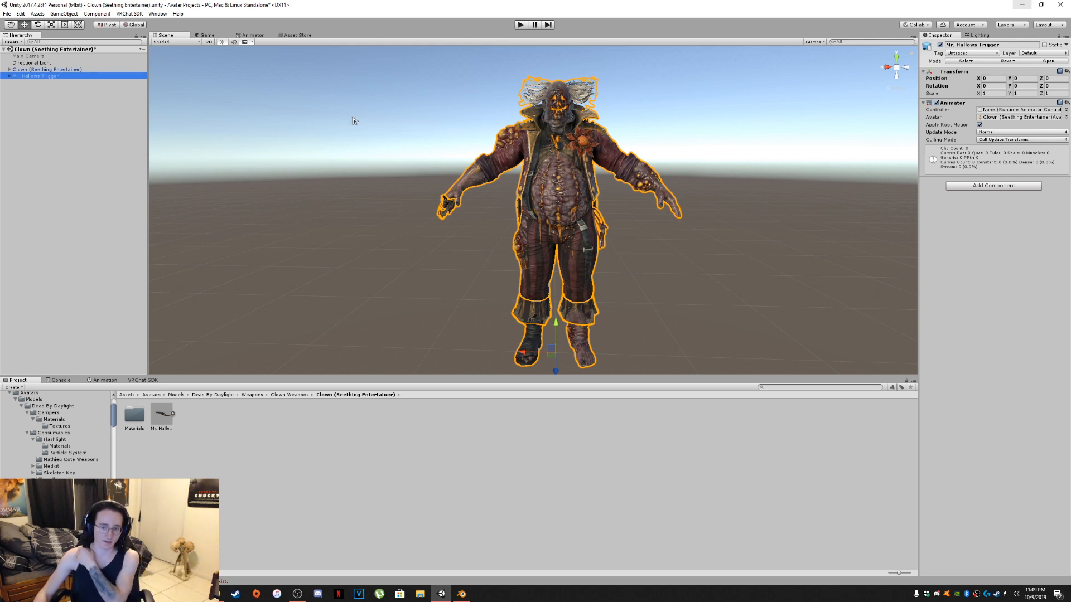
click(39, 69)
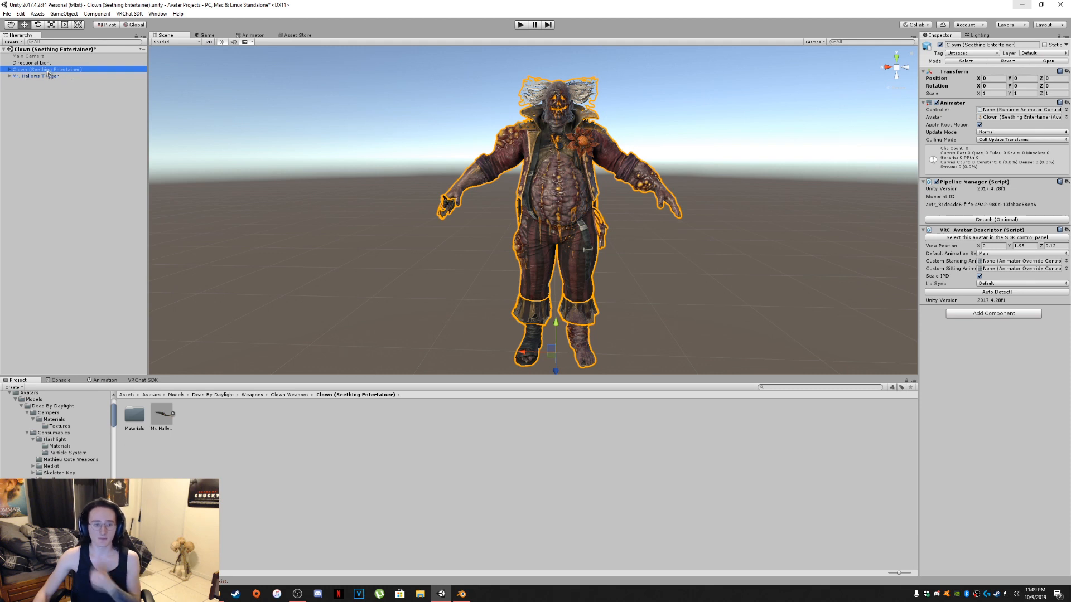
click(48, 70)
click(55, 83)
click(52, 76)
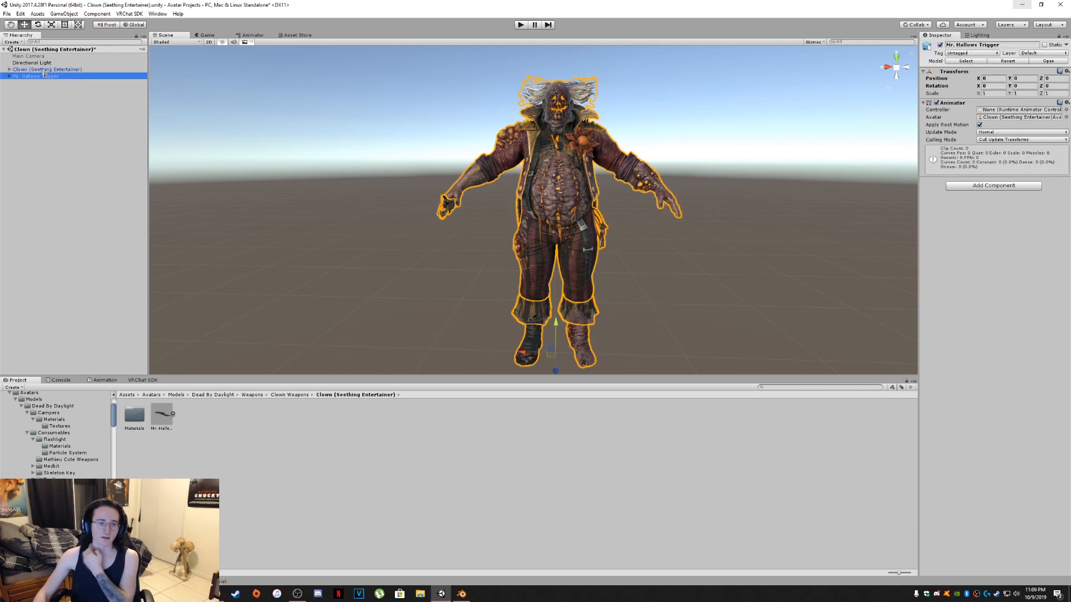
Step: Deactivate the original Clown (Seething Entertainer) avatar and select the Mr. Hallows Trigger duplicate
click(56, 71)
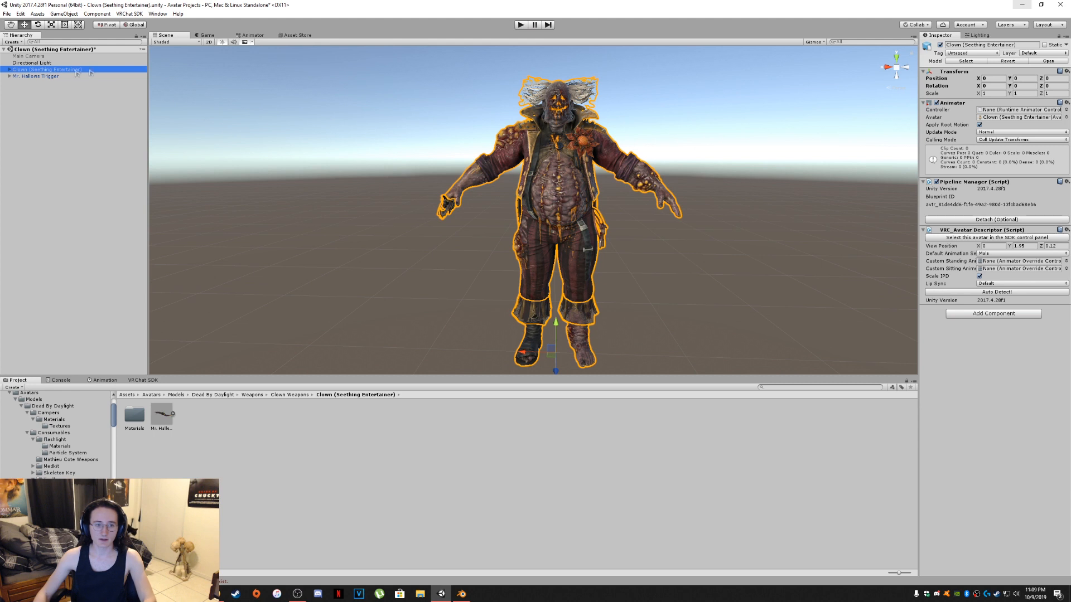
click(941, 45)
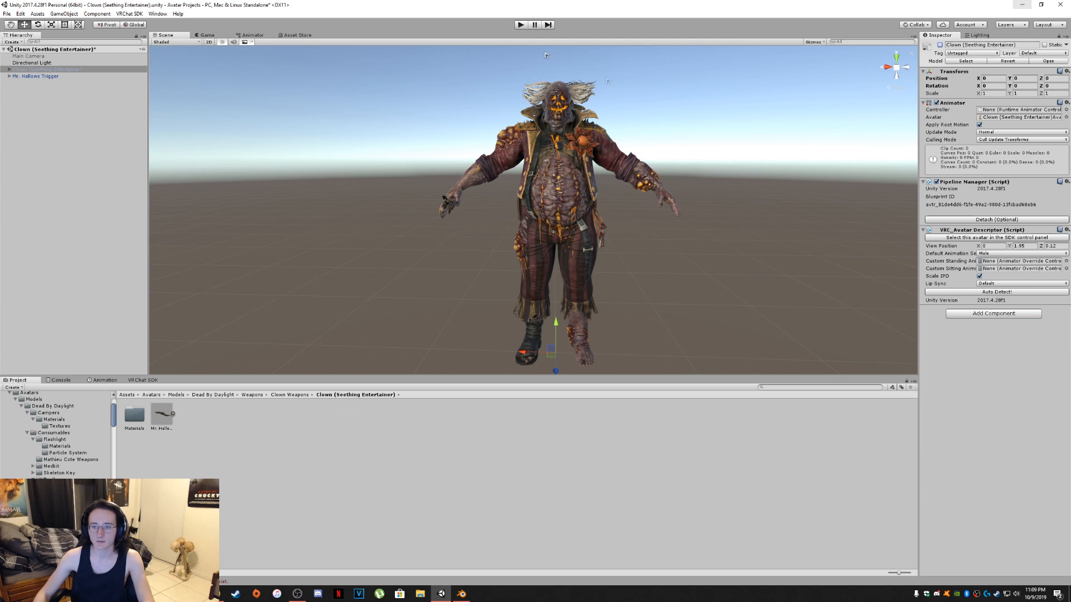
click(34, 76)
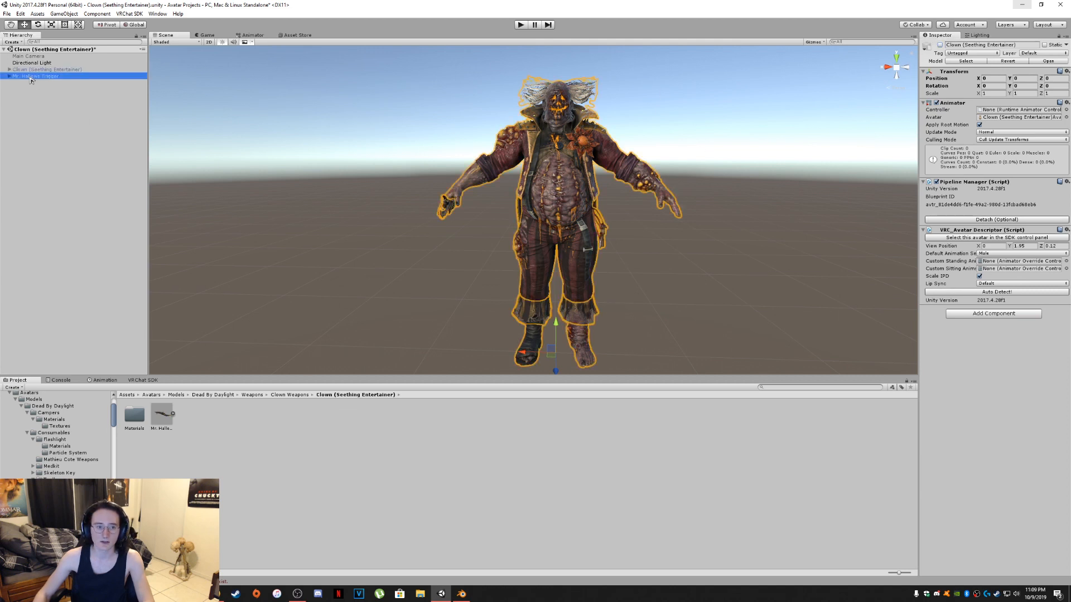
middle_drag(512, 170, 516, 152)
right_drag(516, 152, 528, 148)
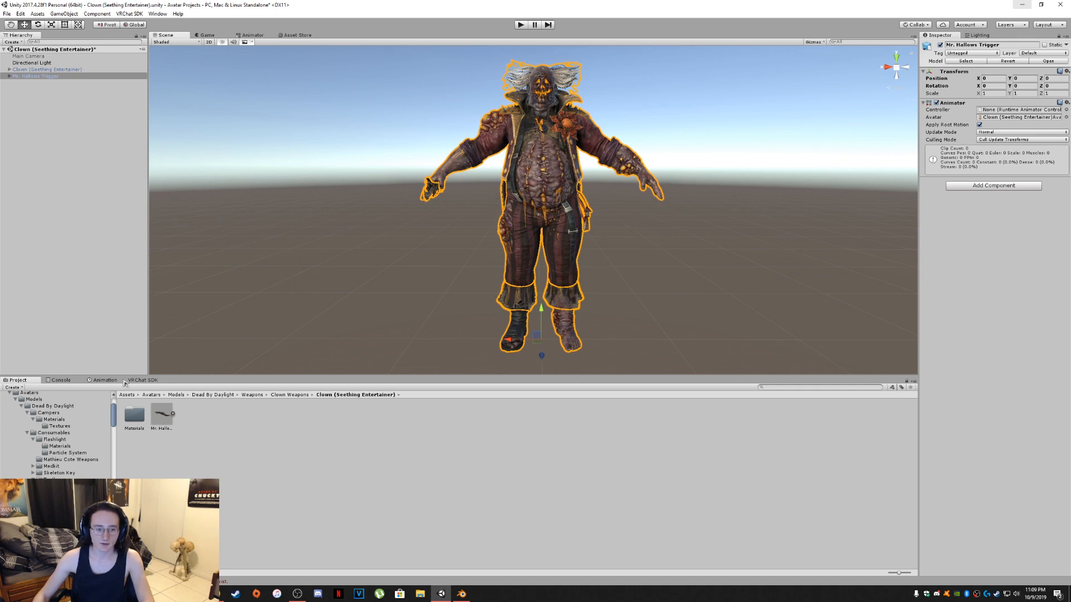
Step: Create an animation clip for the duplicate named Mr. Hallows Trigger in the Clown (Seething Entertainer) weapon folder
click(103, 381)
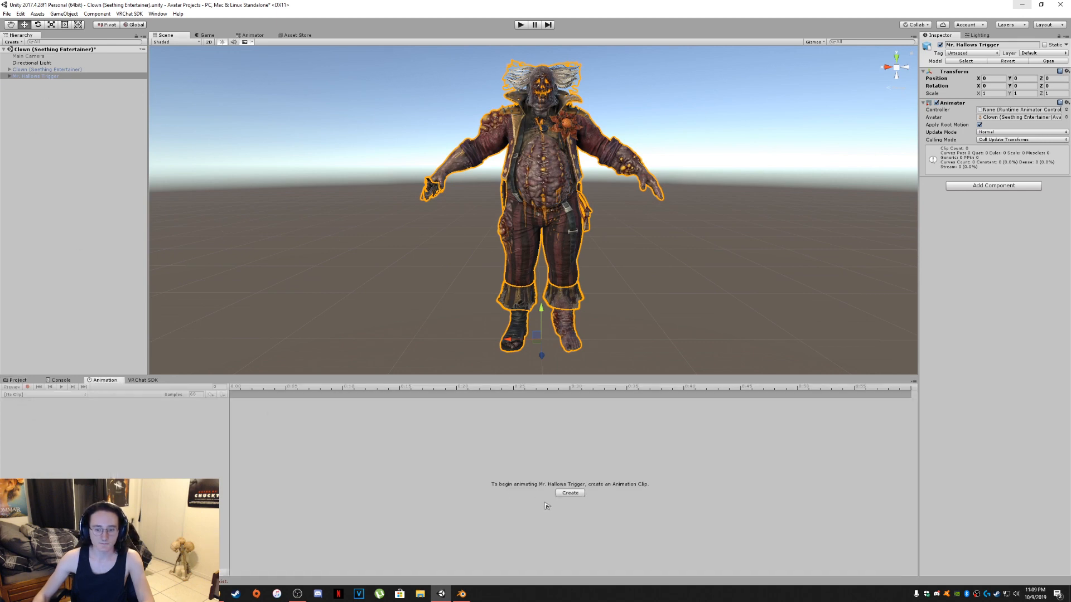
click(570, 493)
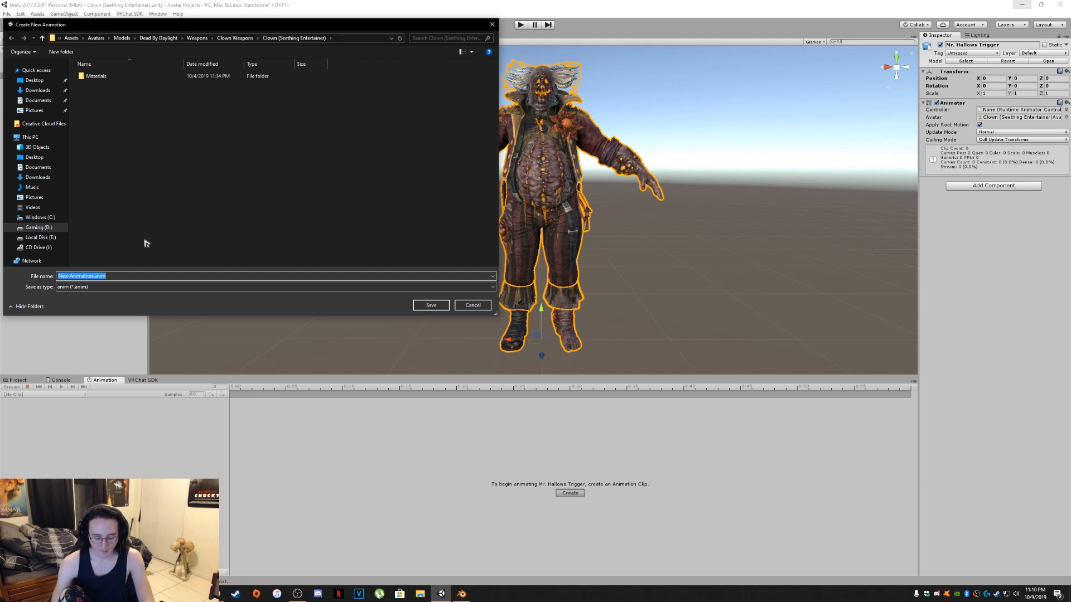
text(Mr. Hallows Trigger)
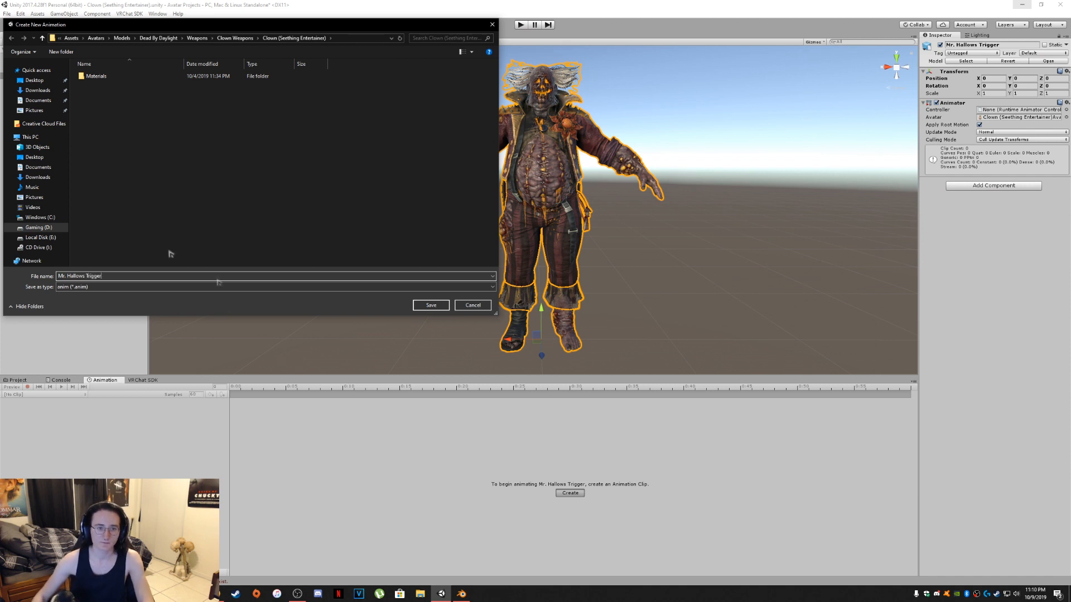
click(424, 307)
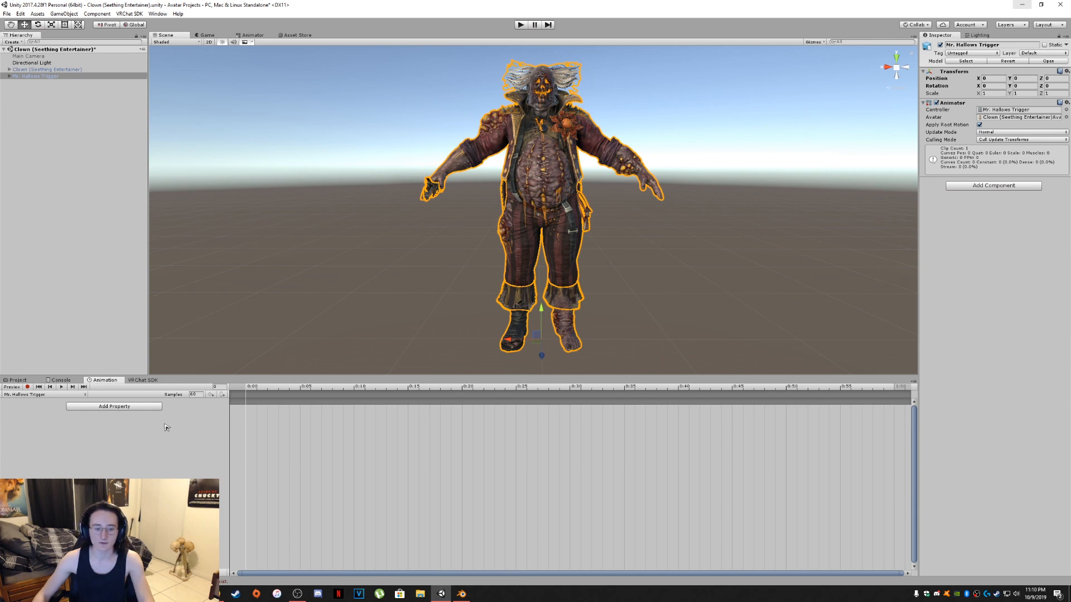
Step: Add the Animator property Right Hand.Index.1 Stretched to the Mr. Hallows Trigger clip
click(147, 407)
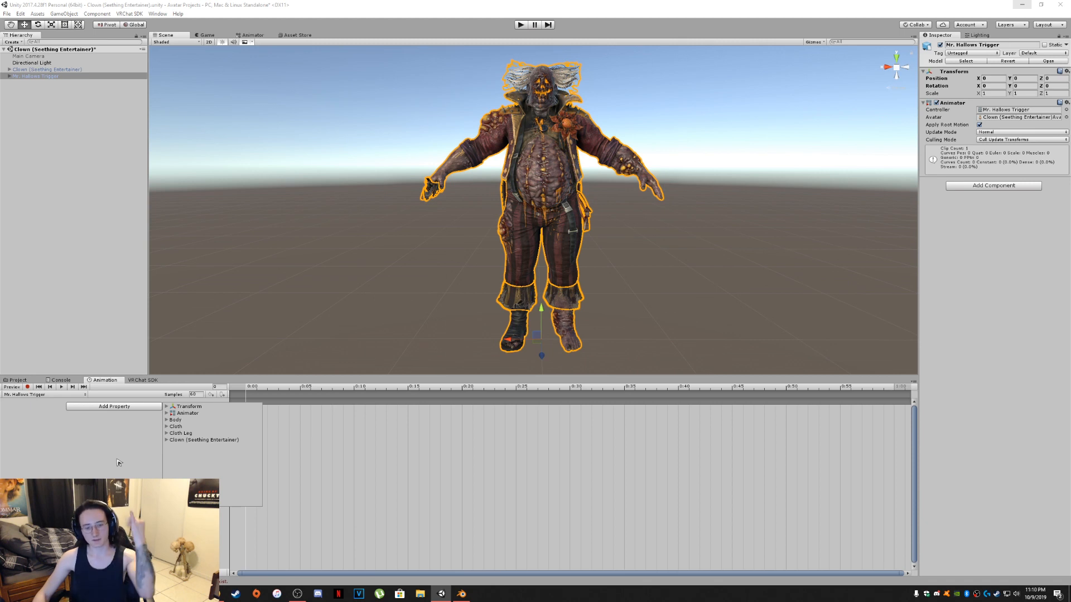
click(167, 414)
drag(260, 421, 263, 461)
scroll(217, 470, down, 3)
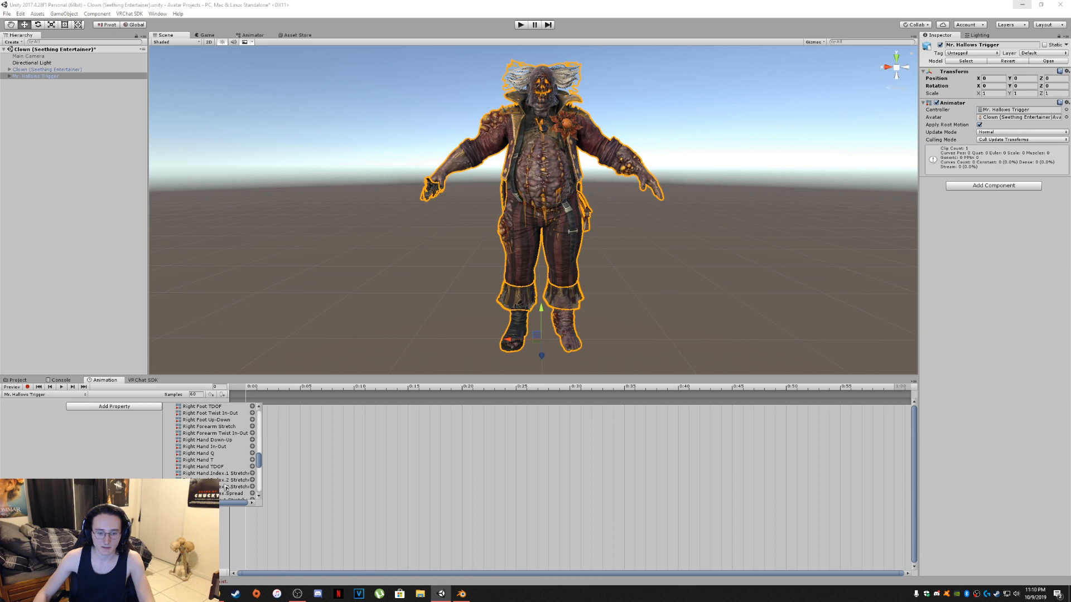
drag(259, 465, 261, 475)
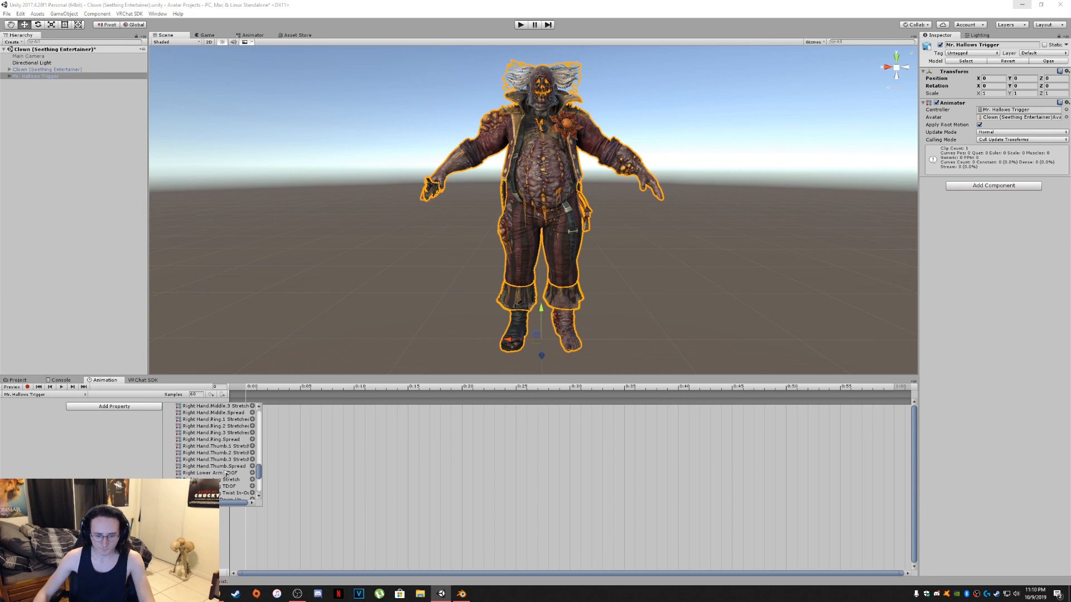
drag(260, 473, 266, 464)
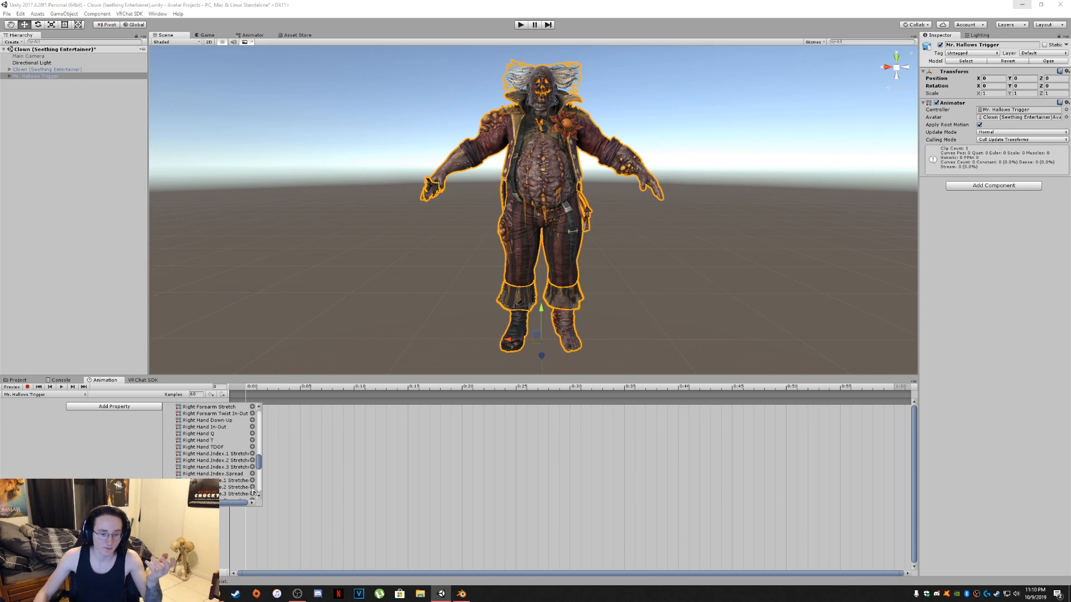
click(252, 454)
Step: Add the Right Hand.Index.2 Stretched and Right Hand.Index.3 Stretched properties to the clip
click(155, 422)
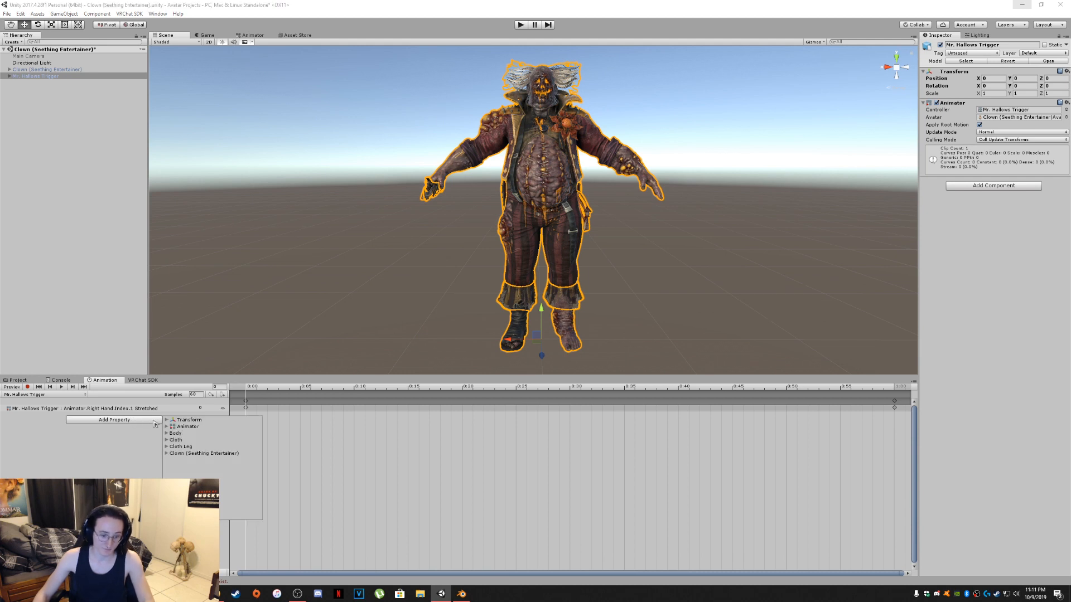
click(166, 426)
drag(259, 438, 259, 482)
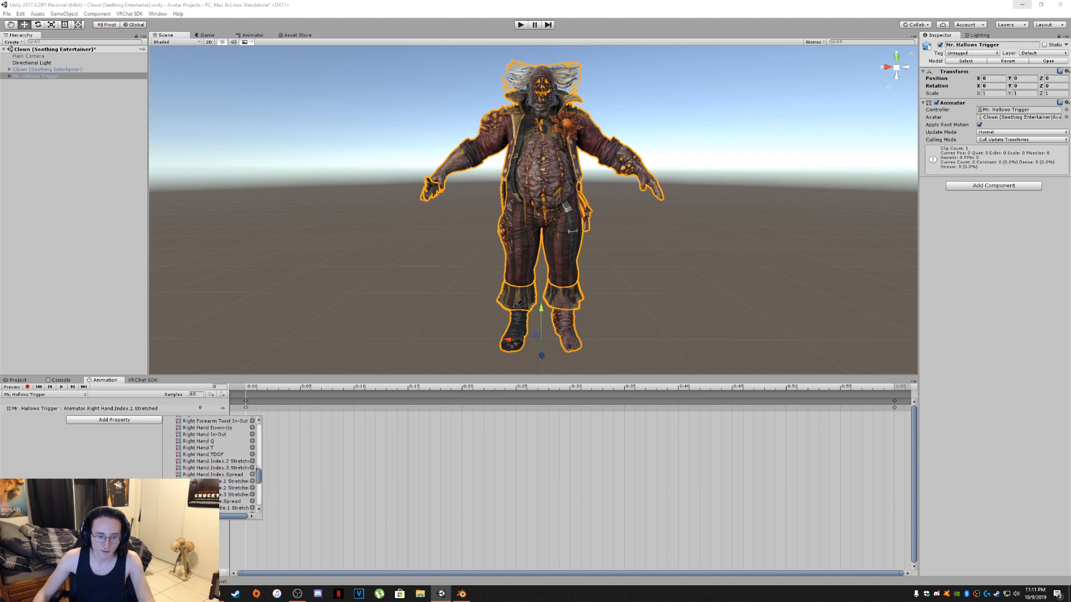
click(252, 461)
click(143, 427)
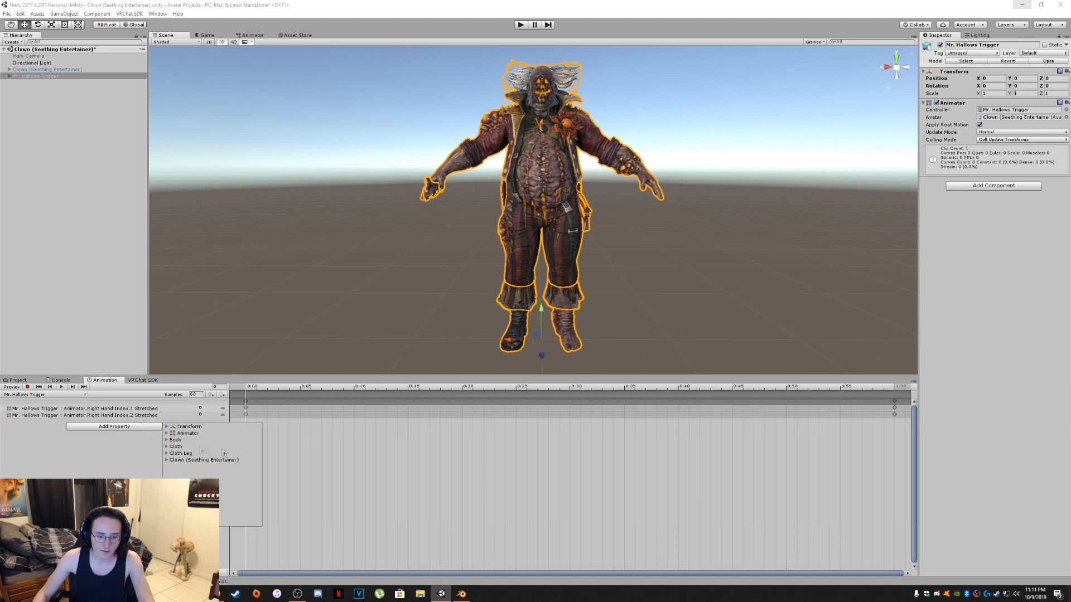
click(166, 433)
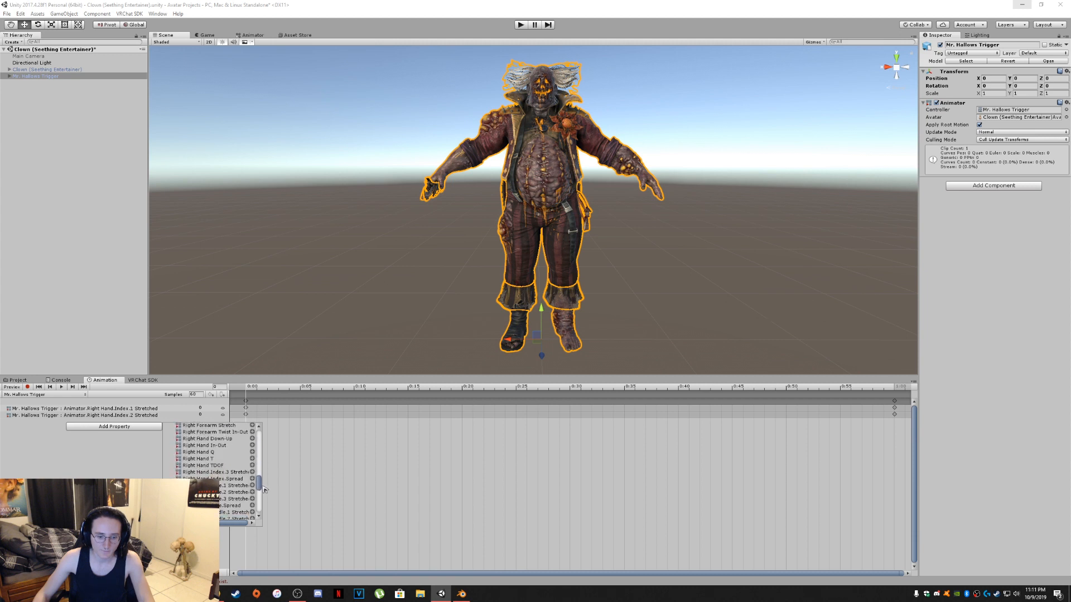
click(253, 458)
Step: Add the Right Hand.Index.Spread, Right Hand.Little.1 Stretched and Right Hand.Little.2 Stretched Animator properties to the Mr. Hallows Trigger clip
click(155, 434)
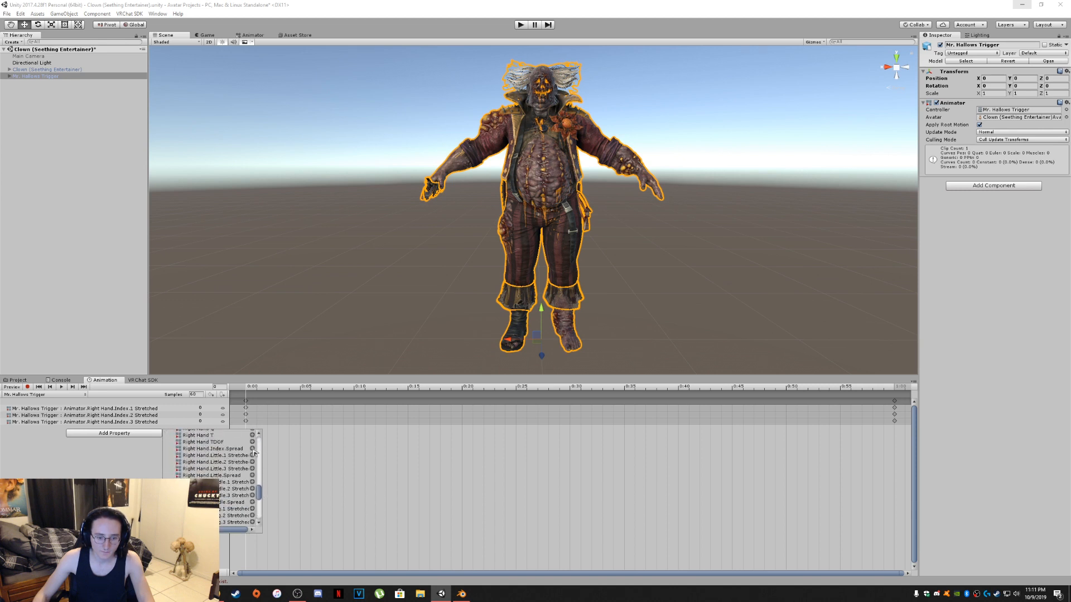
click(252, 449)
click(128, 440)
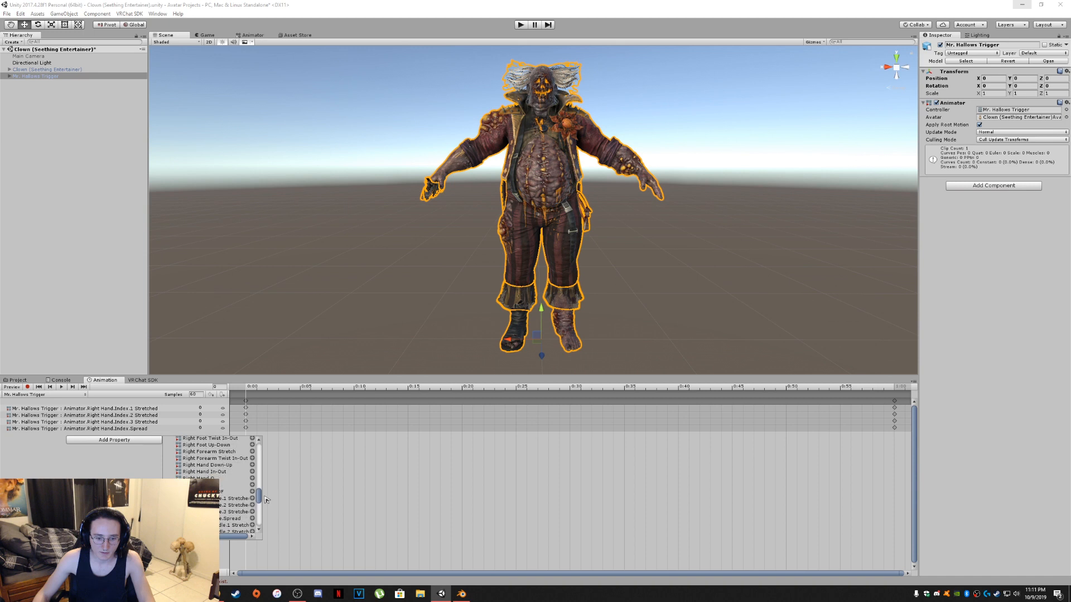
click(252, 498)
click(114, 446)
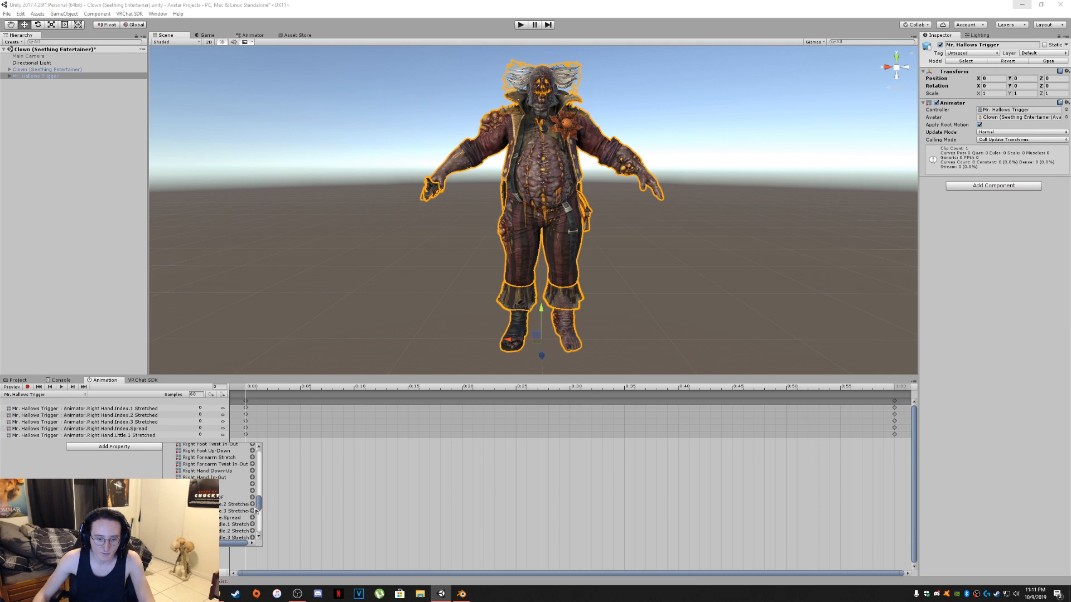
click(252, 505)
Step: Add the Right Hand.Little.3 Stretched and Right Hand.Little.Spread Animator properties to the Mr. Hallows Trigger clip
click(148, 453)
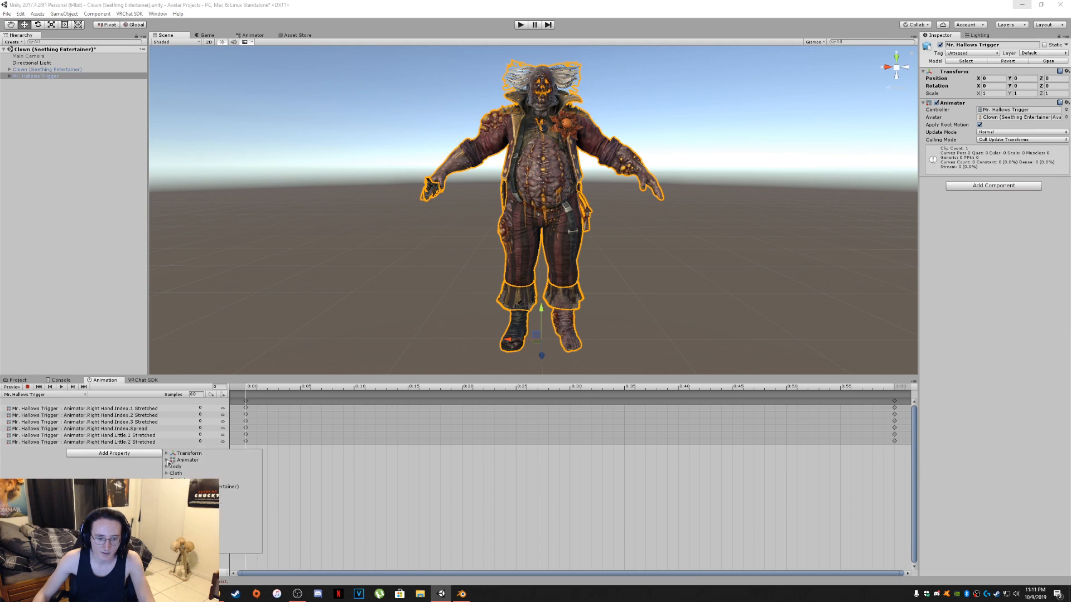
drag(258, 470, 262, 488)
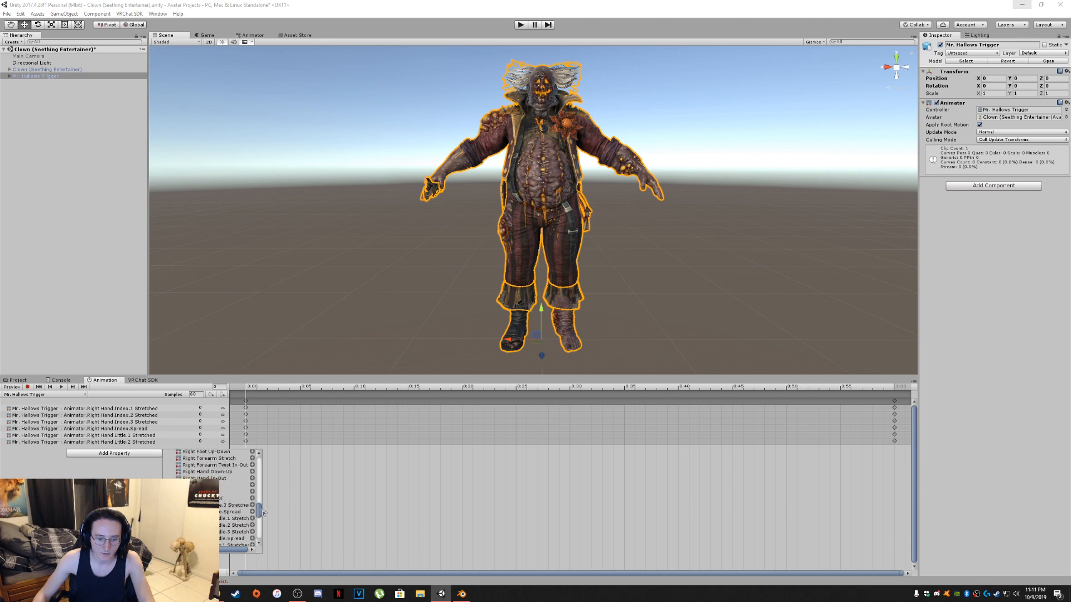
click(252, 504)
click(128, 461)
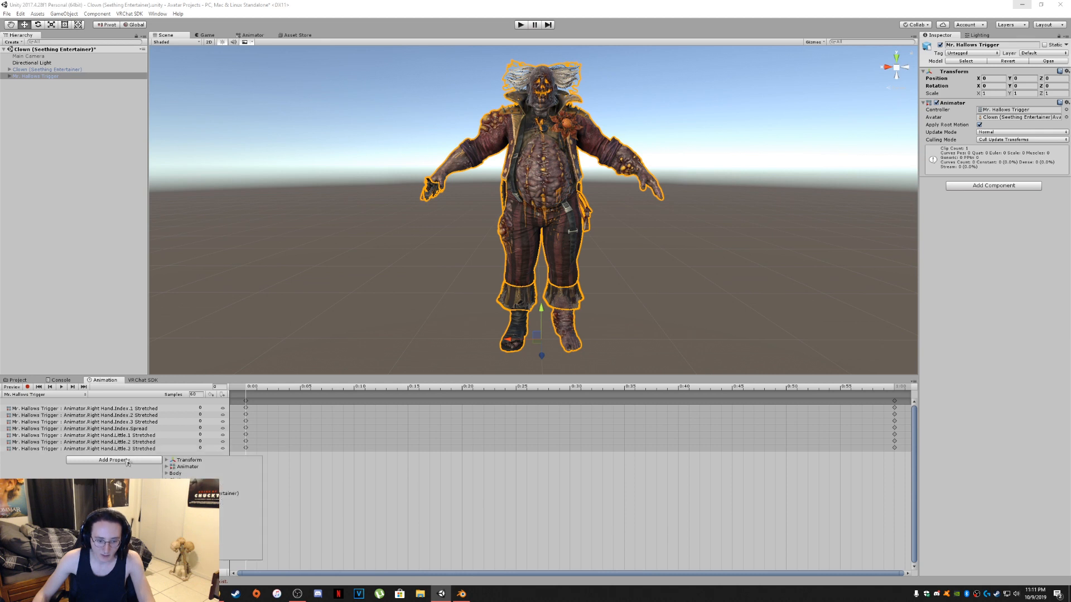
click(167, 467)
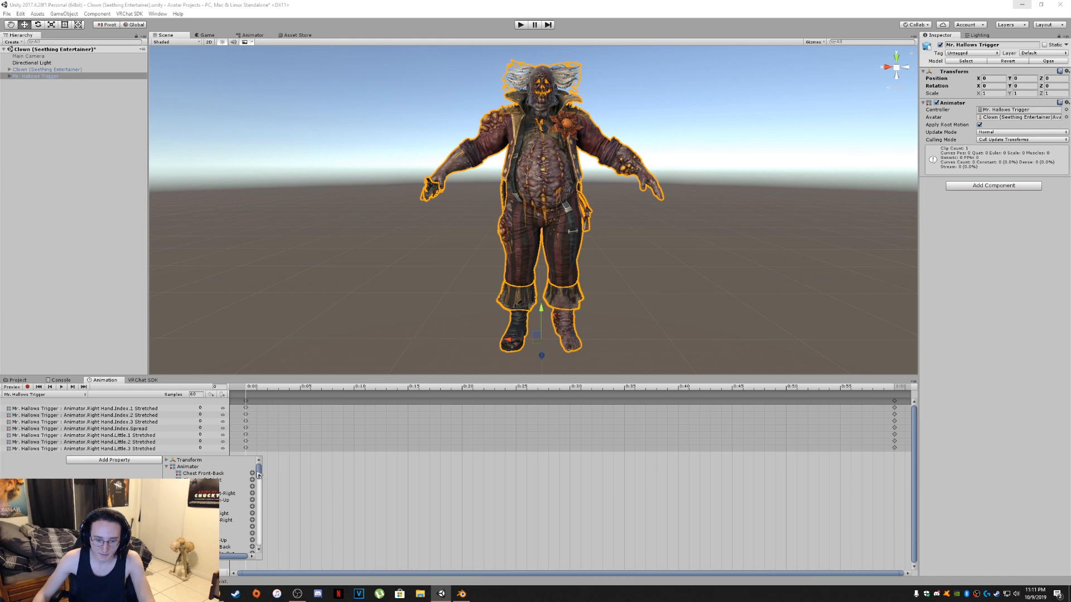
drag(258, 474, 260, 527)
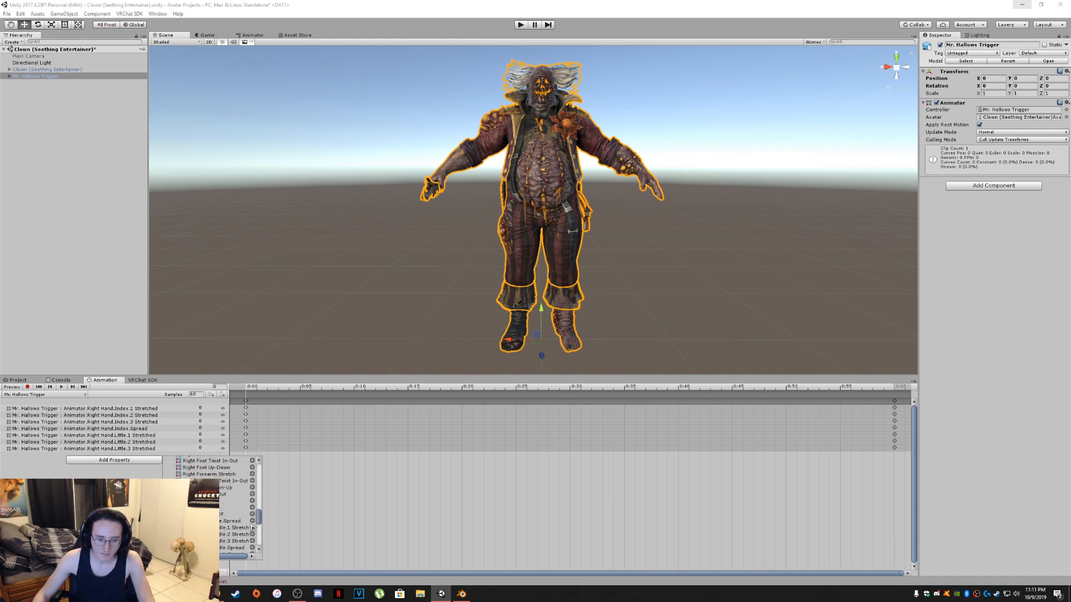
click(252, 521)
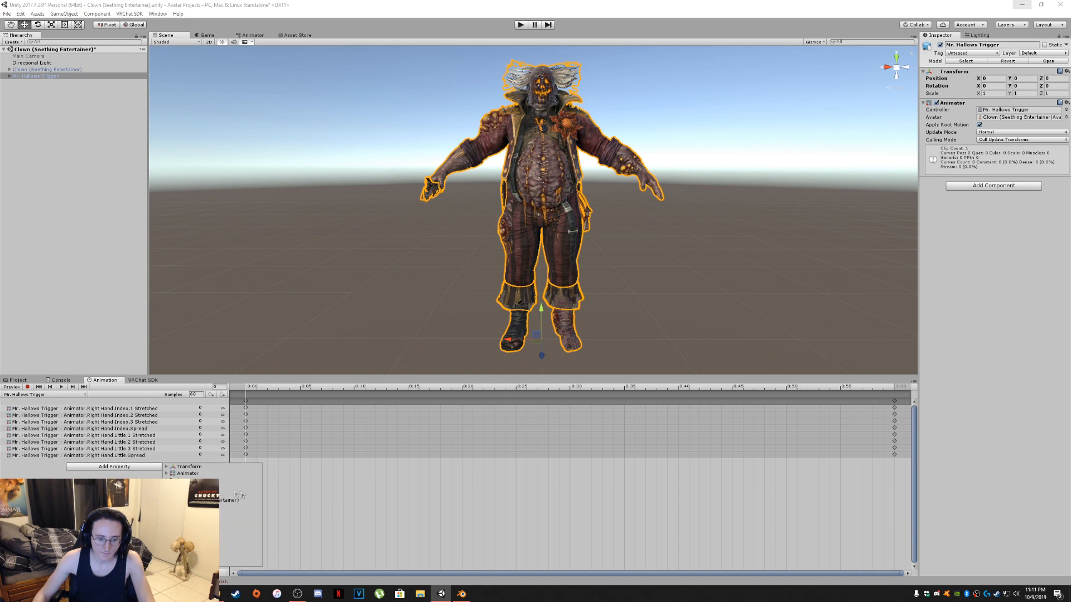
click(166, 474)
drag(258, 483, 258, 537)
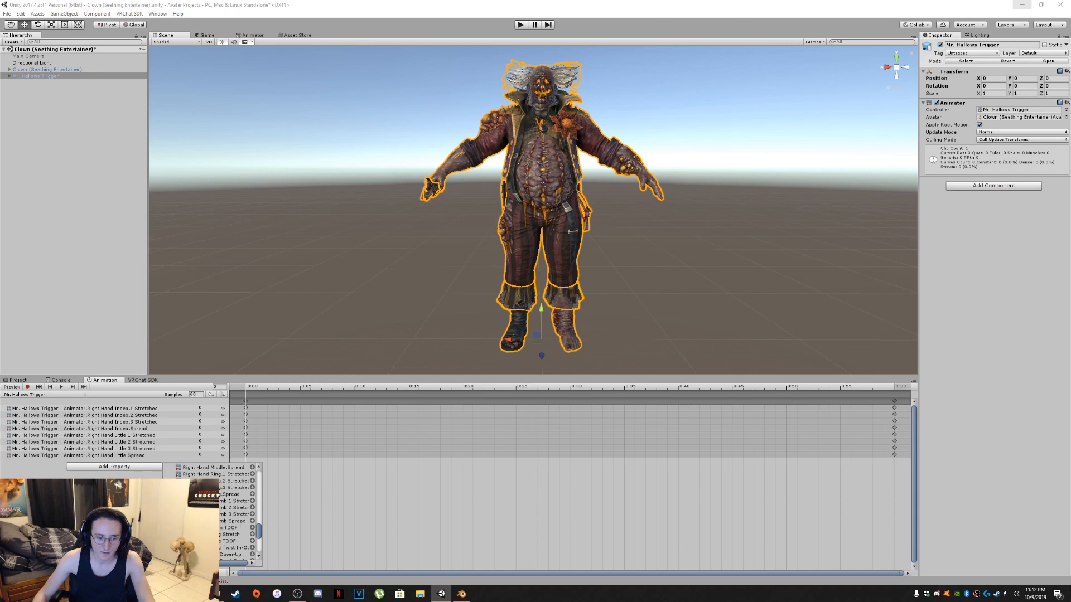
click(148, 484)
Step: Delete all the Right Hand index and little finger properties from the Mr. Hallows Trigger clip
click(139, 456)
shift+click(149, 408)
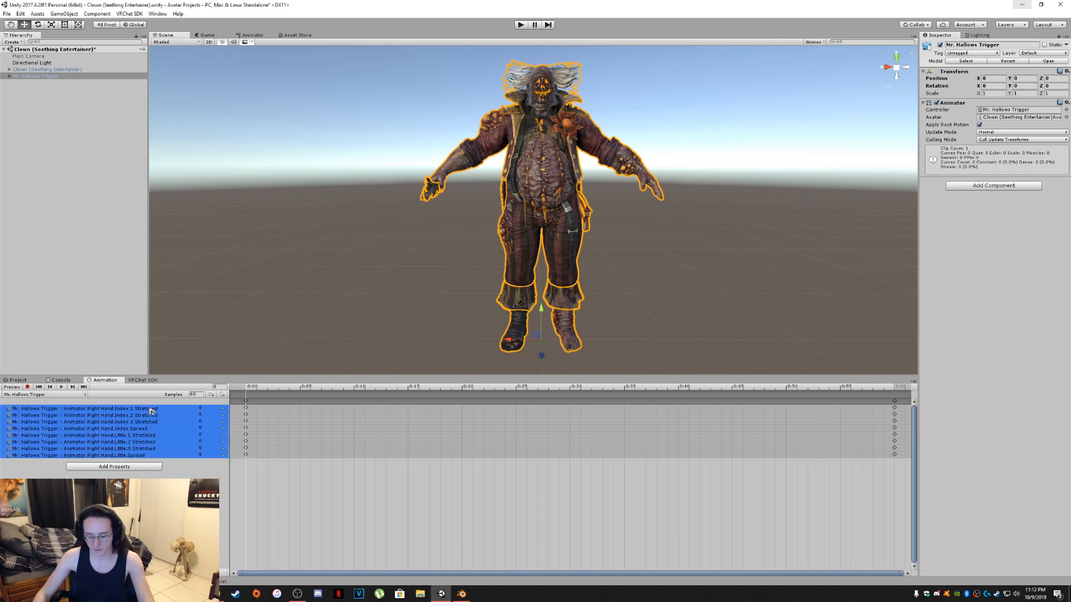
key(Delete)
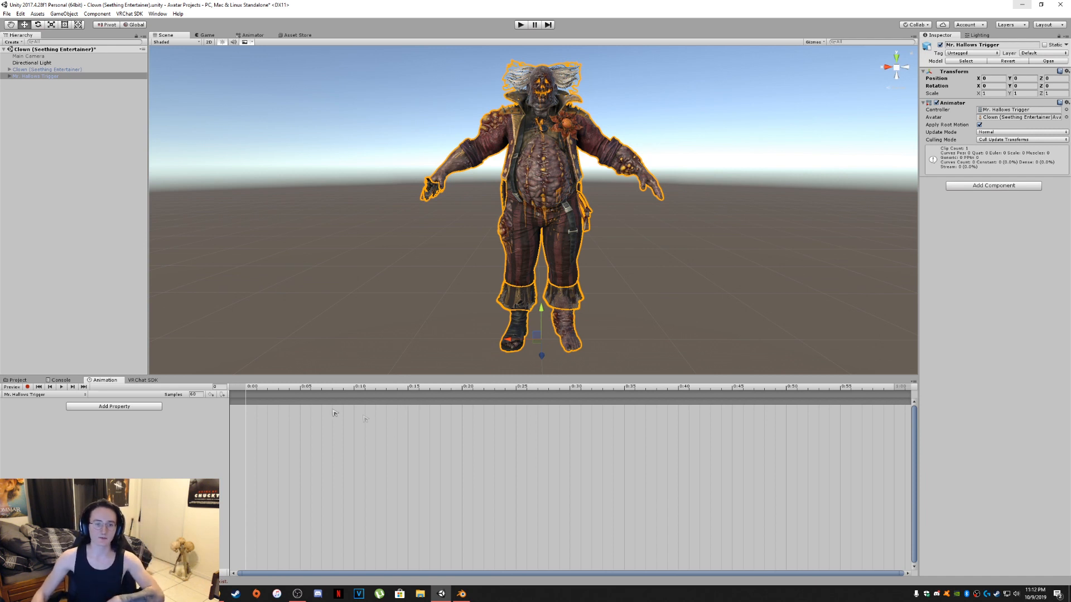
Step: Open the Scenes folder inside the Dead By Daylight models folder of the project assets
click(16, 380)
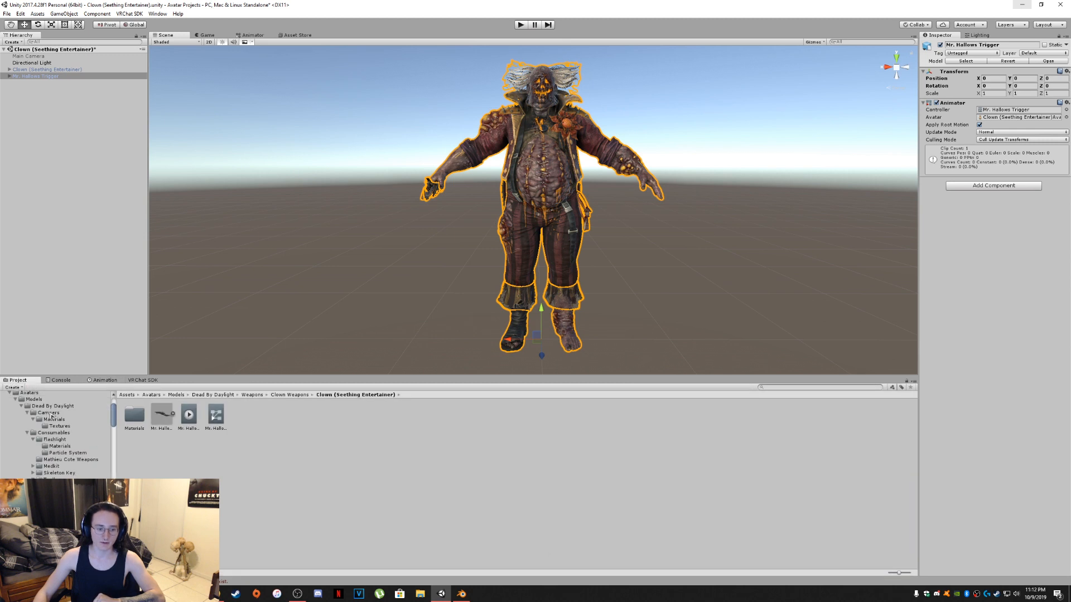
scroll(56, 475, up, 2)
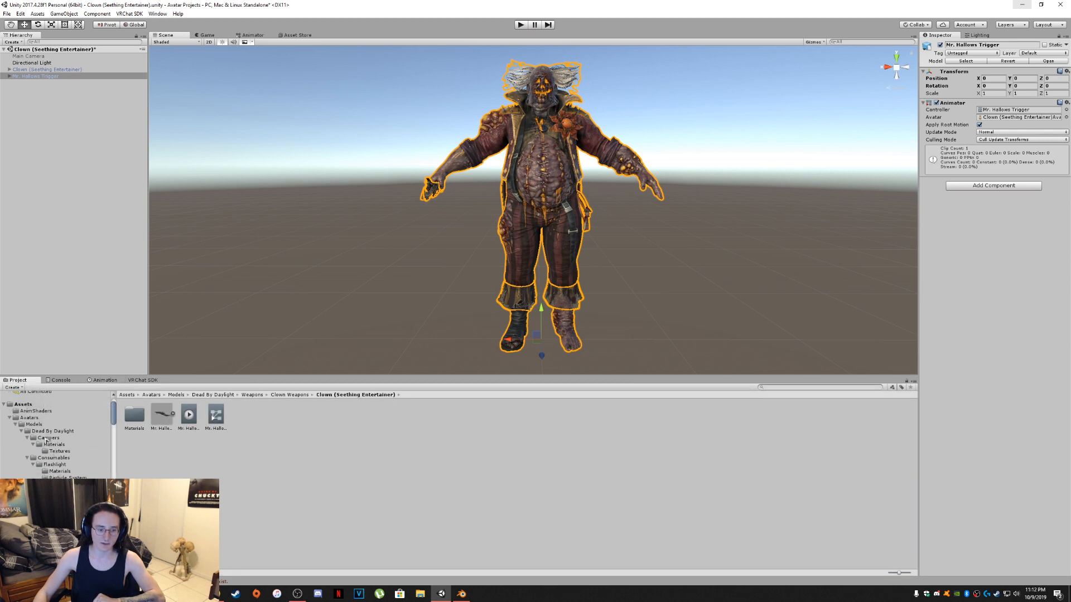
click(46, 432)
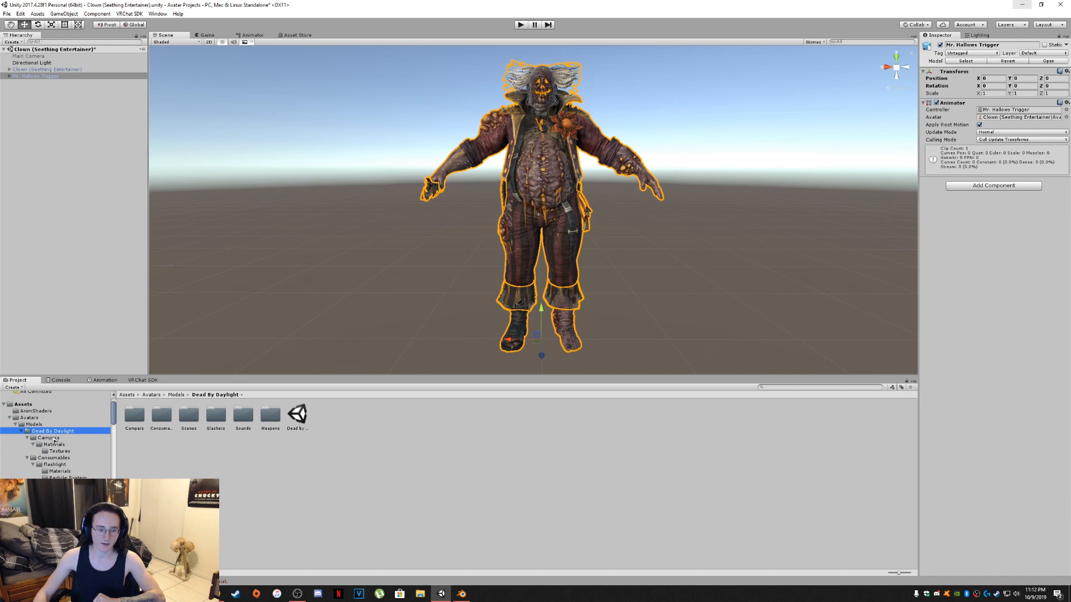
click(35, 424)
double_click(134, 416)
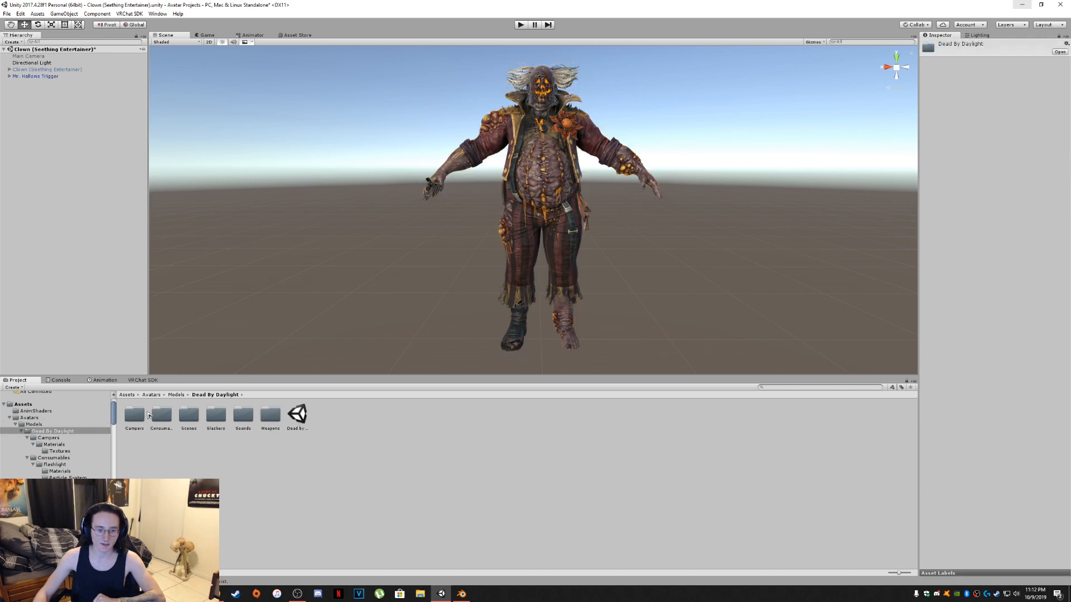
double_click(216, 416)
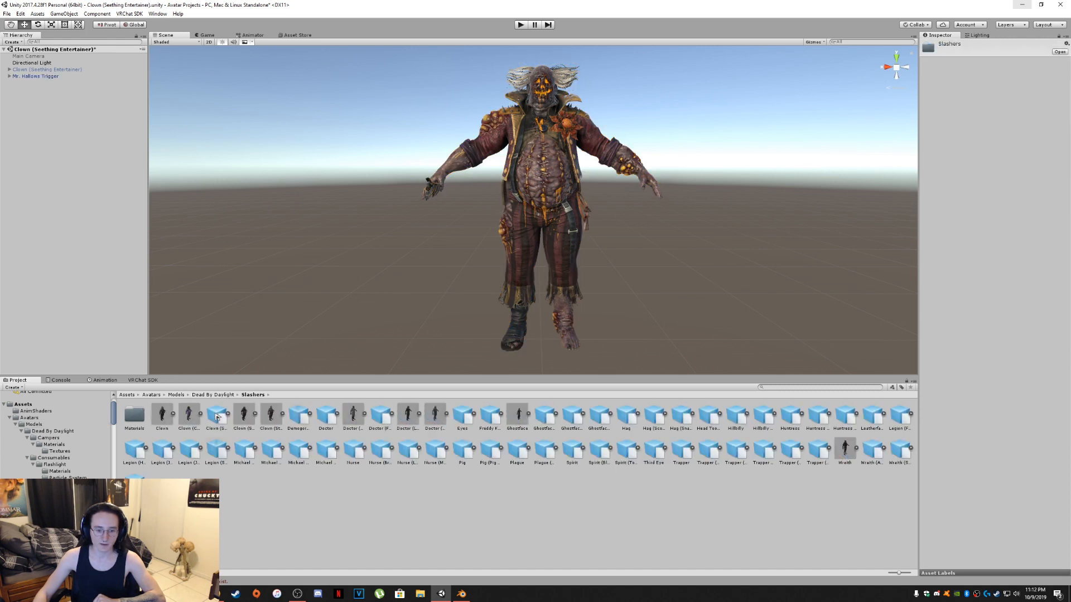
click(210, 395)
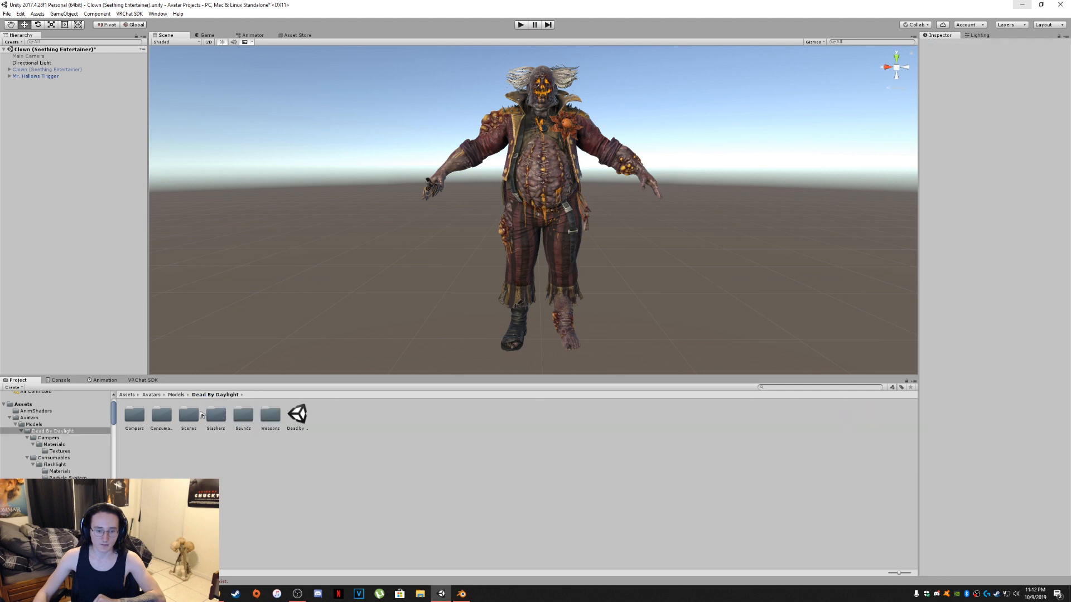
double_click(189, 415)
Step: Find the Clown (Street Performer) scene and load it into the hierarchy alongside the current scene
click(464, 416)
click(489, 413)
click(514, 414)
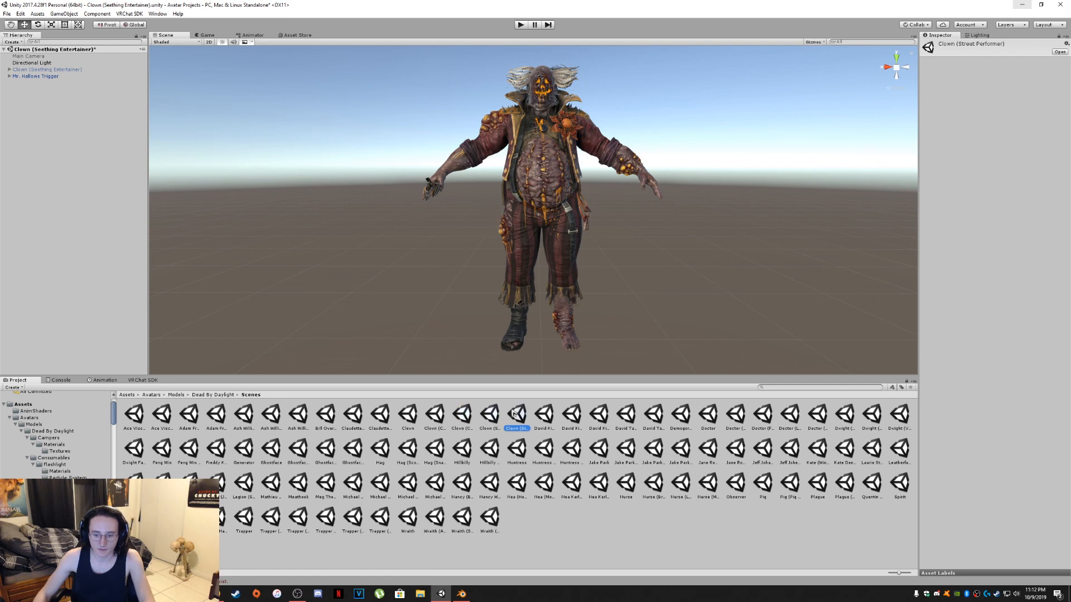
drag(521, 414, 53, 106)
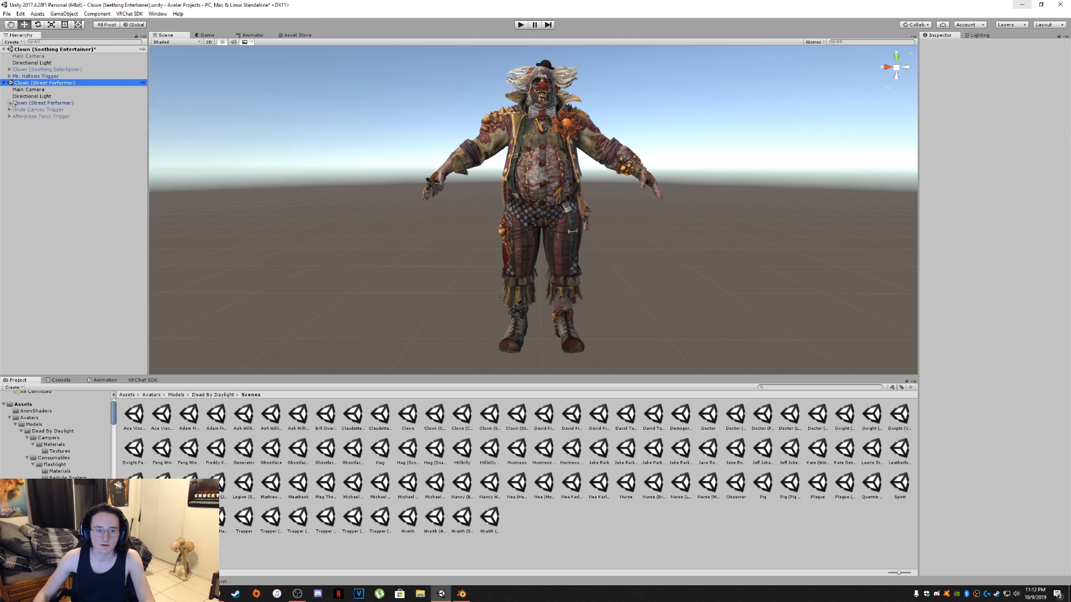
Step: Copy all keyframes of the Uncle Carvey Trigger clip and paste them into the empty Mr. Hallows Trigger clip
click(58, 110)
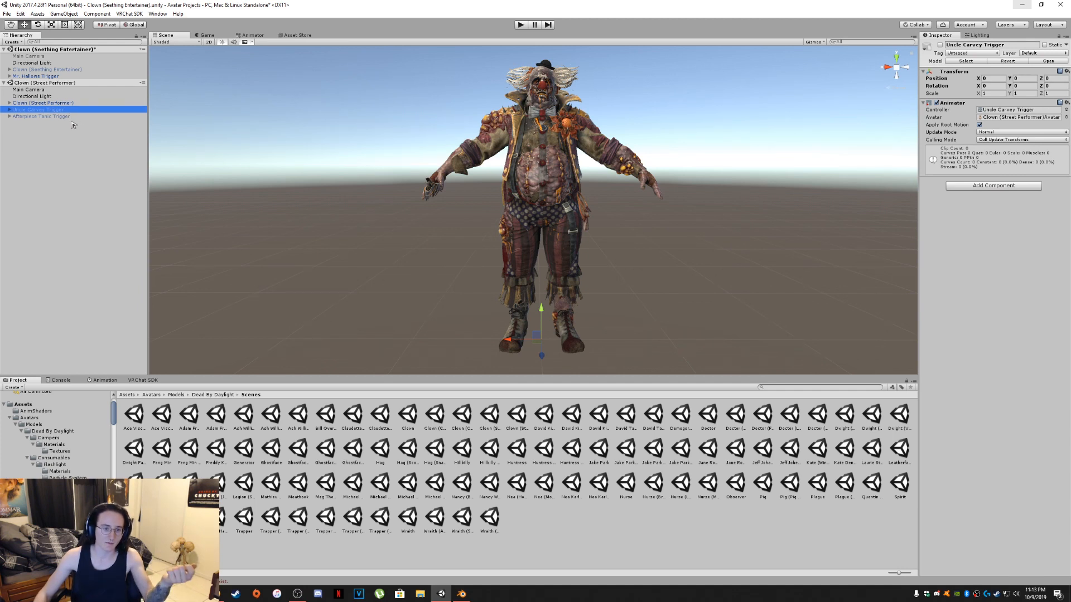
click(102, 379)
click(170, 475)
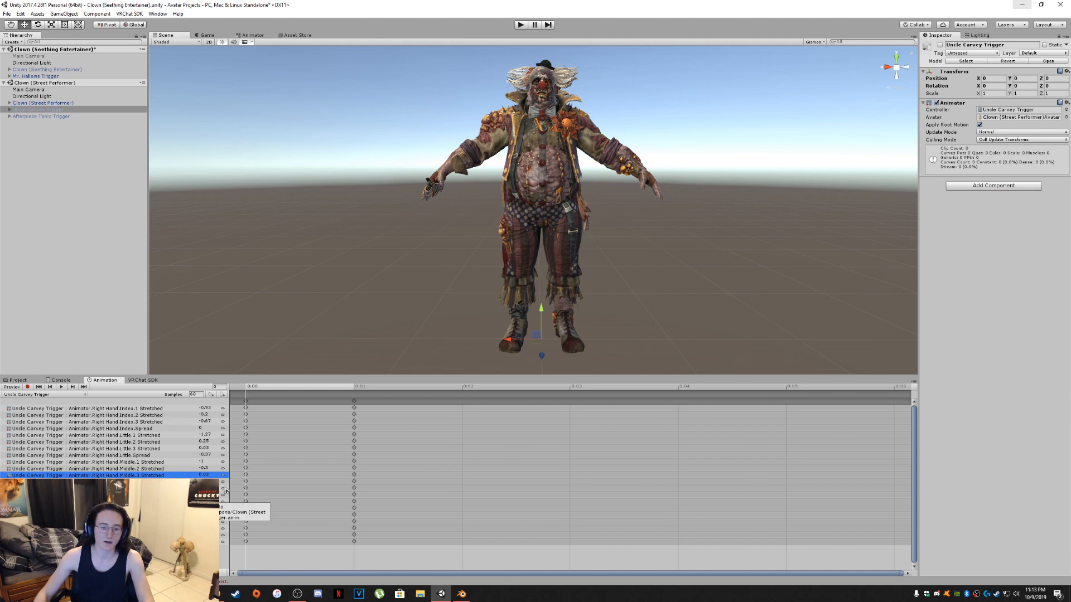
click(246, 401)
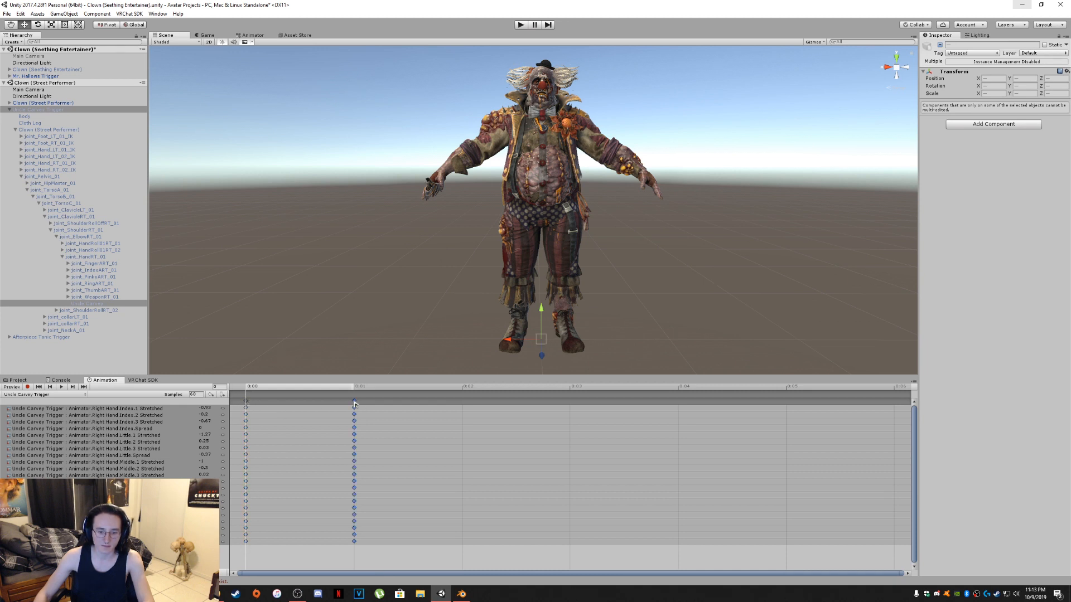
shift+click(246, 401)
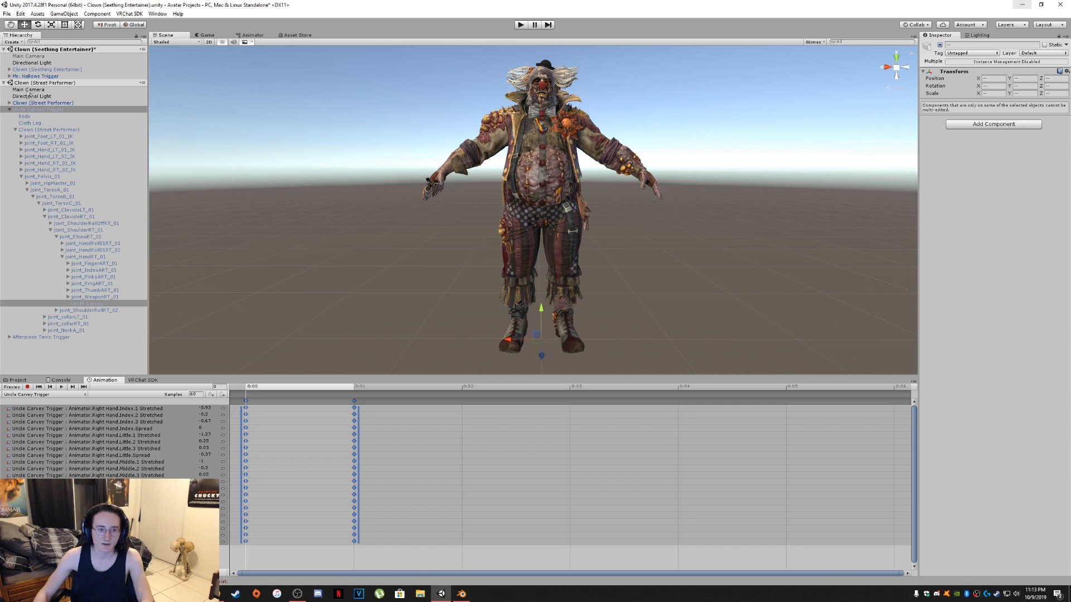
click(39, 77)
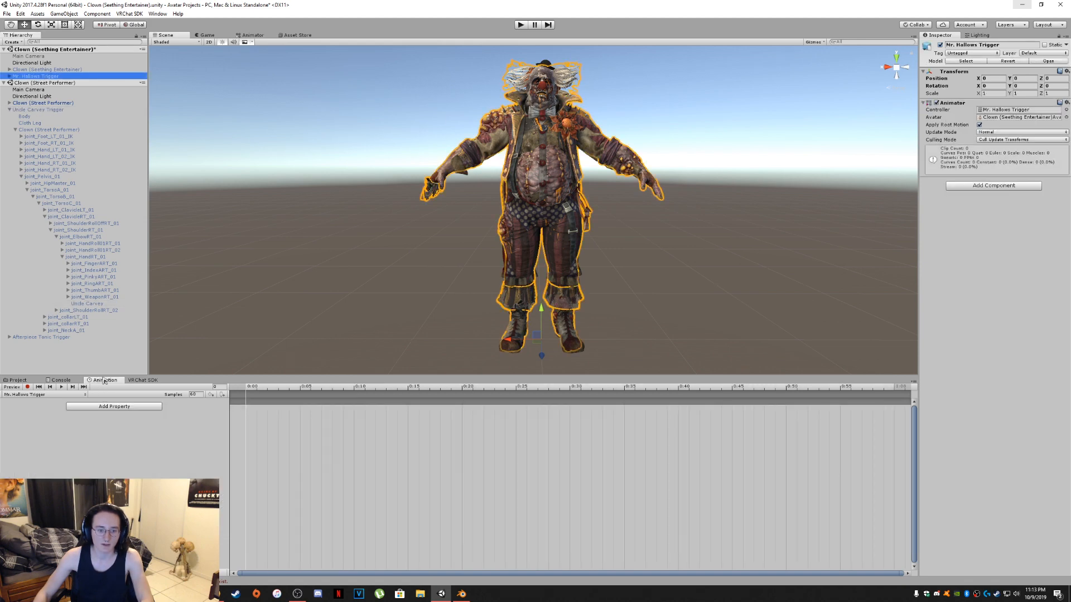
click(256, 412)
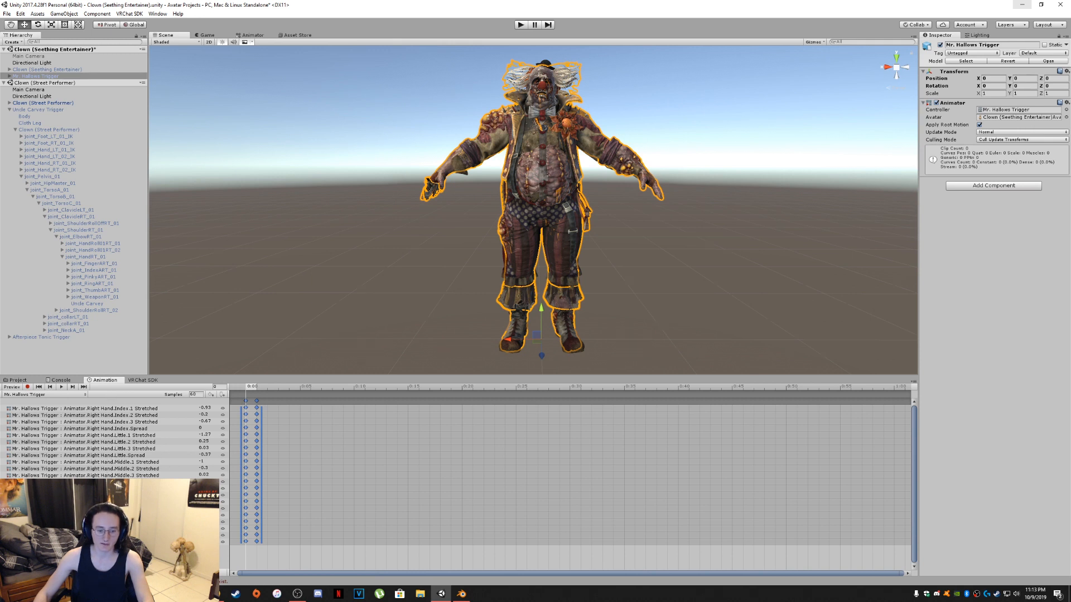
Step: Delete the last pasted property from the Mr. Hallows Trigger clip and remove the Clown (Street Performer) scene from the hierarchy
click(112, 542)
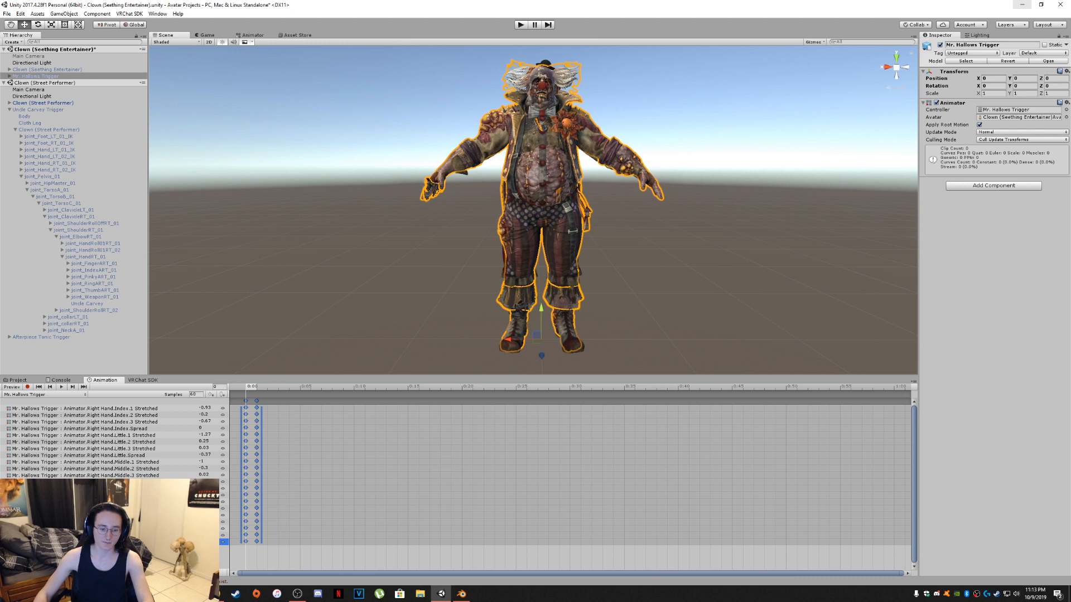
key(Delete)
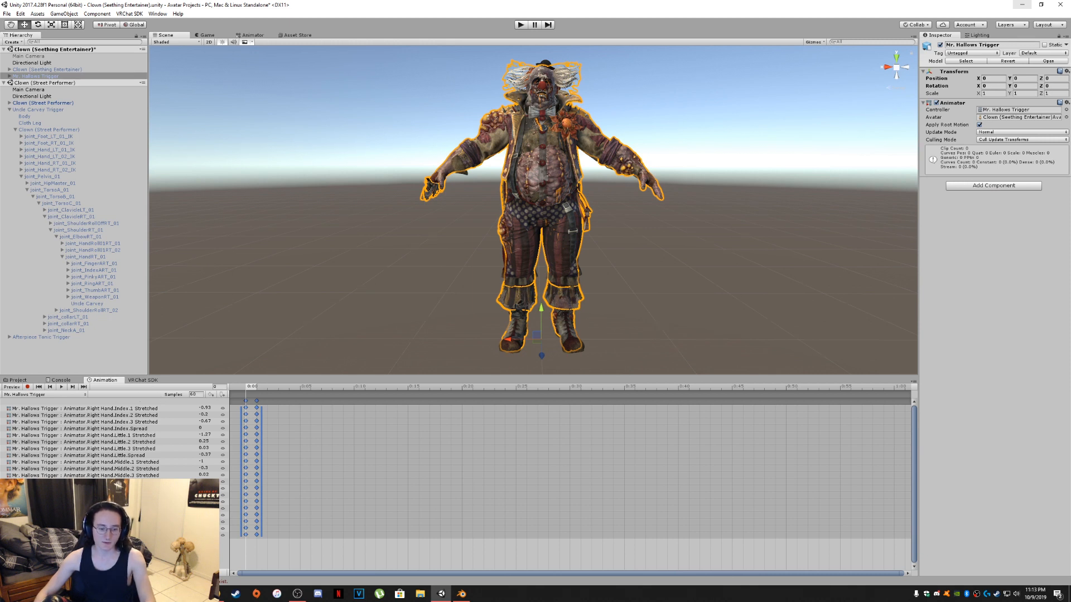
right_click(52, 85)
click(100, 143)
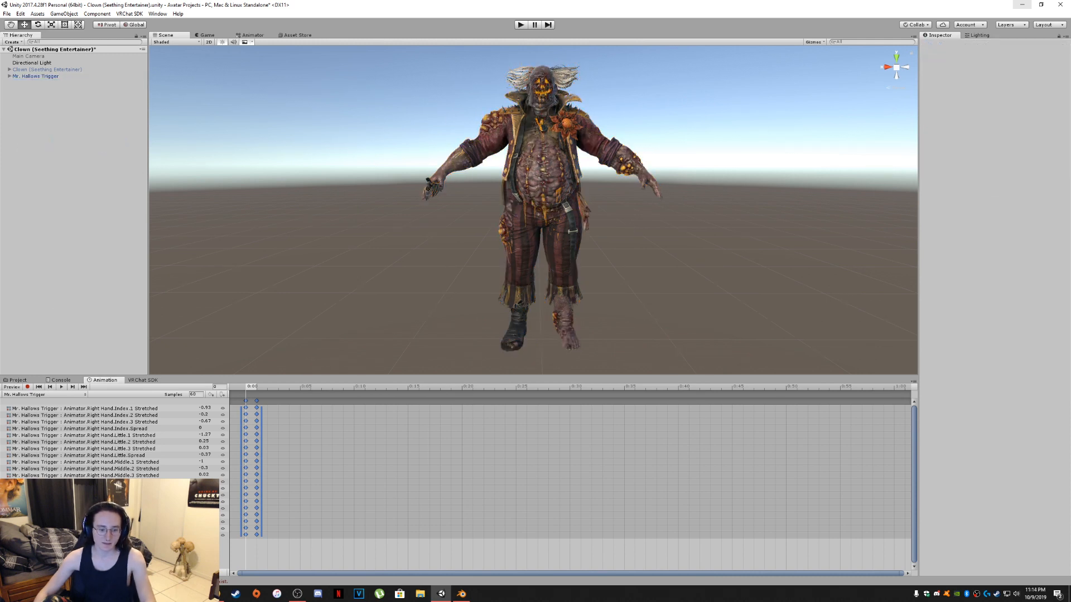
Step: Add the Is Active property of the Mr. Hallows weapon, nested under the right wrist bone, to the Mr. Hallows Trigger clip
click(115, 547)
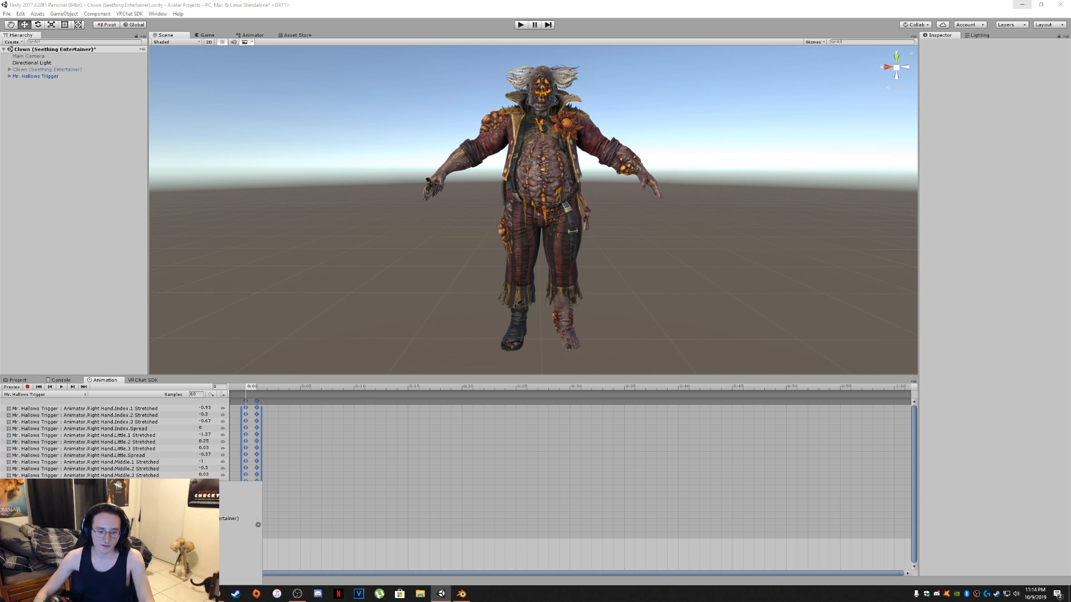
click(172, 538)
scroll(172, 539, down, 1)
scroll(172, 539, down, 1)
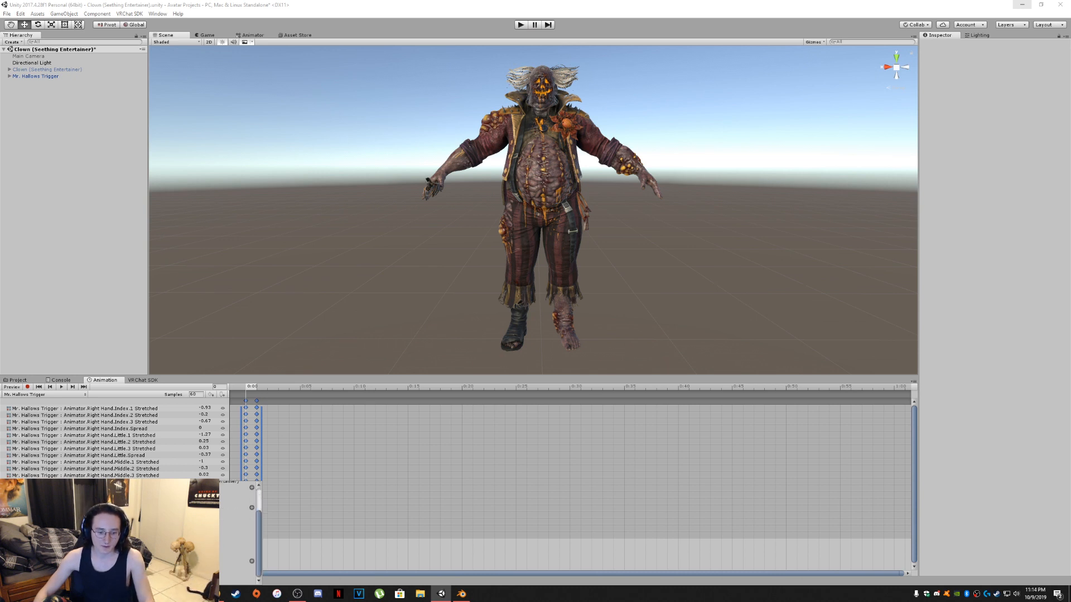
click(172, 547)
scroll(172, 546, down, 1)
click(171, 547)
scroll(172, 546, down, 1)
click(181, 575)
scroll(182, 575, down, 1)
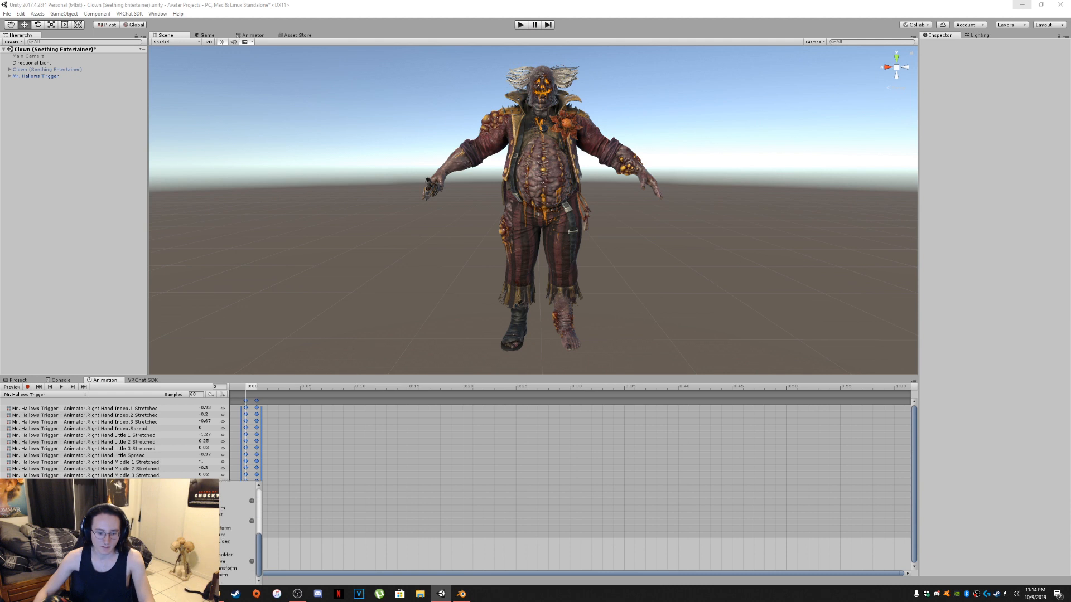
click(192, 575)
scroll(193, 575, down, 3)
click(197, 575)
scroll(198, 575, down, 2)
drag(221, 582, 226, 582)
scroll(237, 530, down, 3)
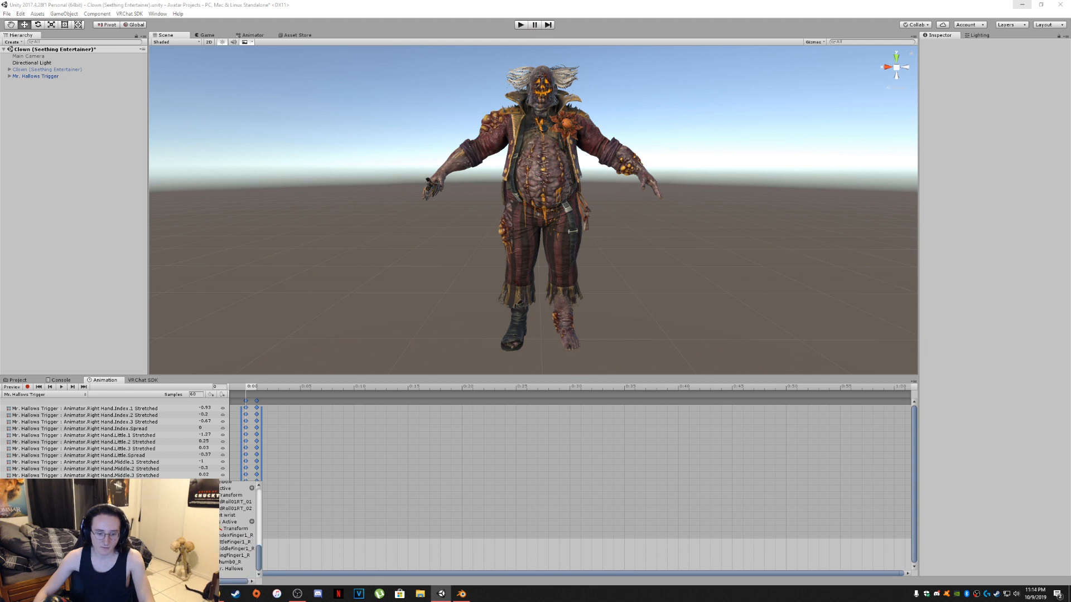
scroll(237, 530, down, 1)
drag(215, 582, 224, 582)
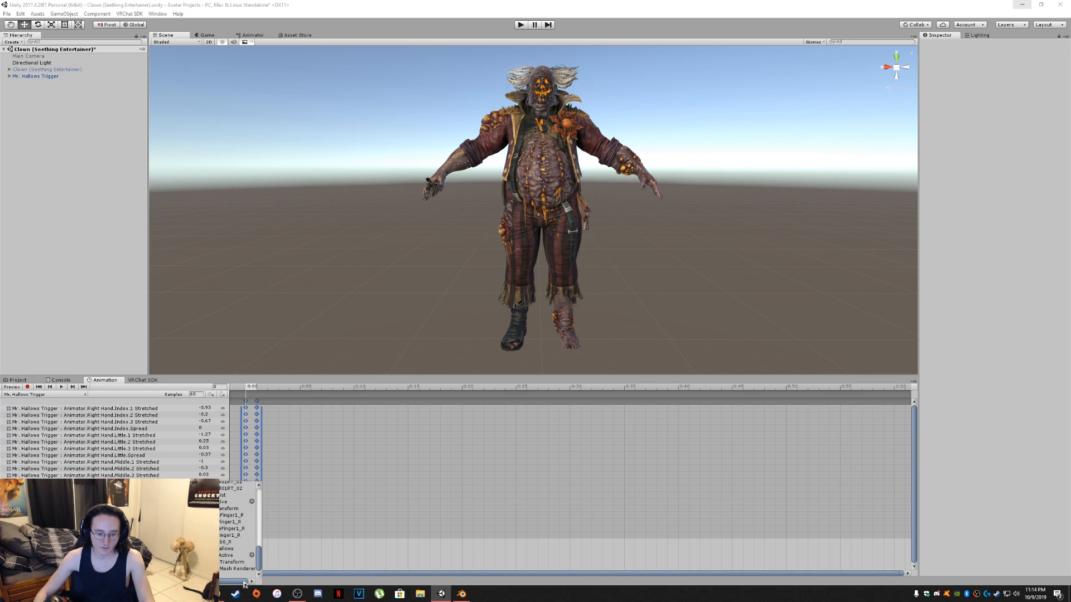
click(251, 556)
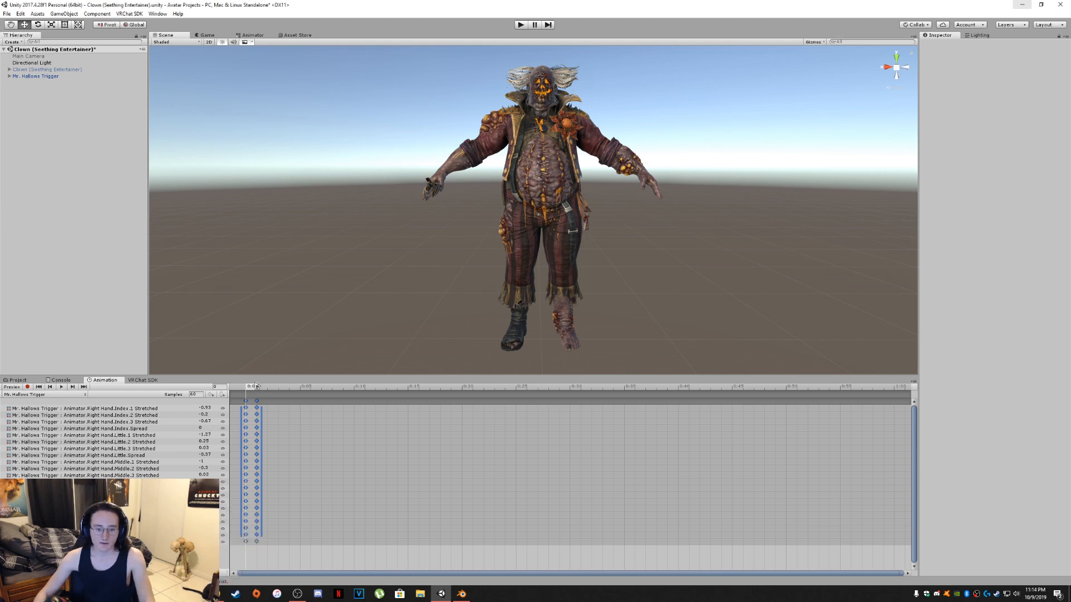
Step: Preview the Mr. Hallows Trigger clip at its first frame and examine how the right hand grips the weapon
drag(251, 386, 242, 385)
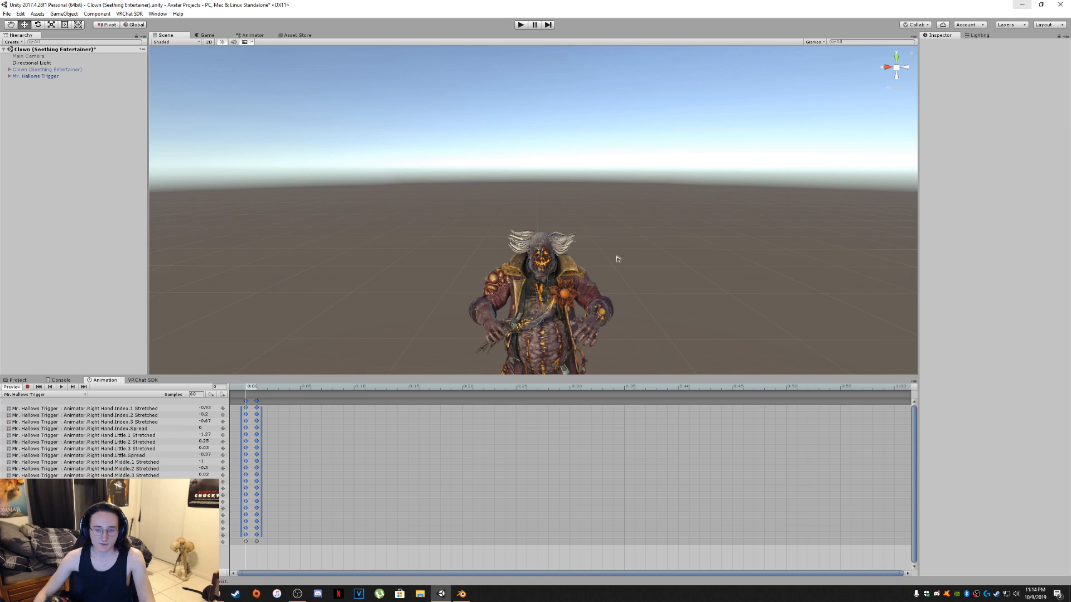
middle_drag(525, 335, 533, 193)
scroll(534, 193, up, 10)
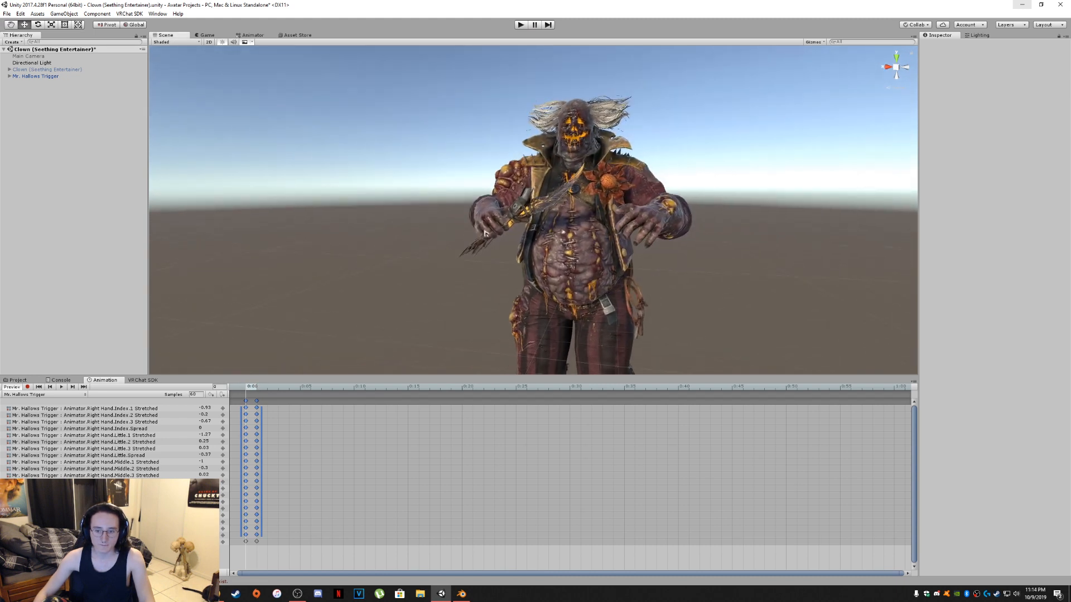
right_drag(516, 246, 368, 208)
scroll(411, 229, down, 3)
scroll(411, 229, up, 3)
right_drag(462, 262, 447, 215)
middle_drag(446, 215, 454, 191)
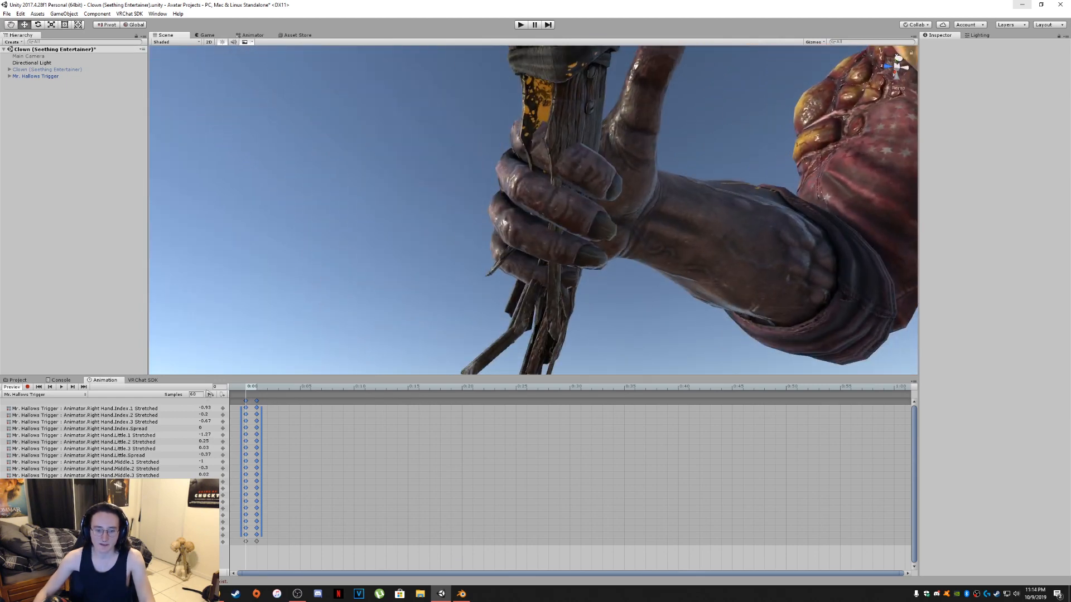
right_drag(674, 164, 676, 174)
middle_drag(676, 174, 643, 171)
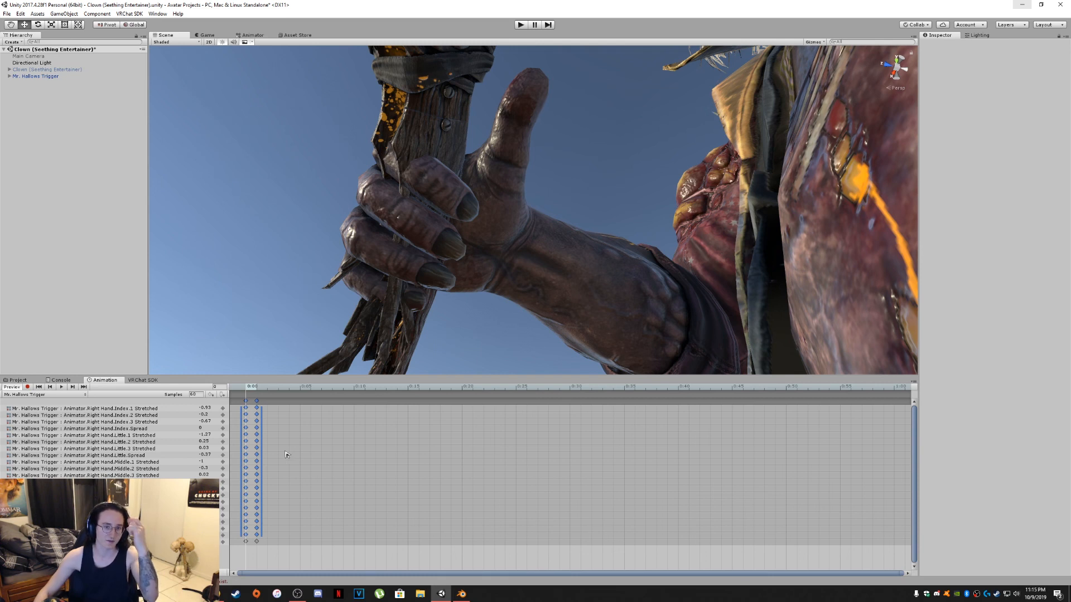
Step: Try adjusting the right index finger's Stretched and Spread values in the clip and undo the changes
click(201, 408)
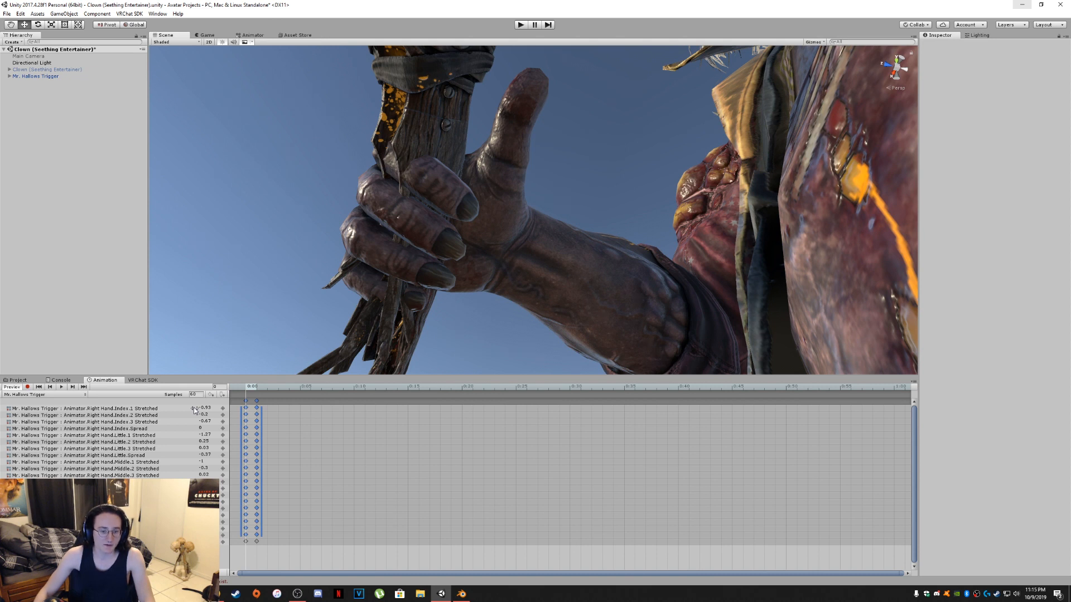
click(149, 409)
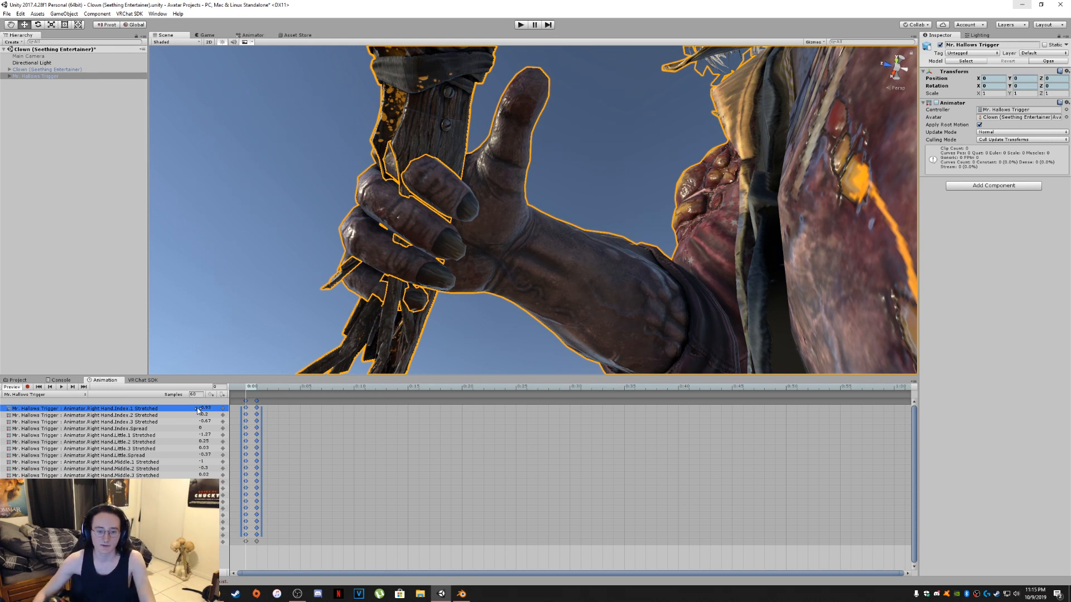
drag(198, 411, 194, 422)
click(165, 428)
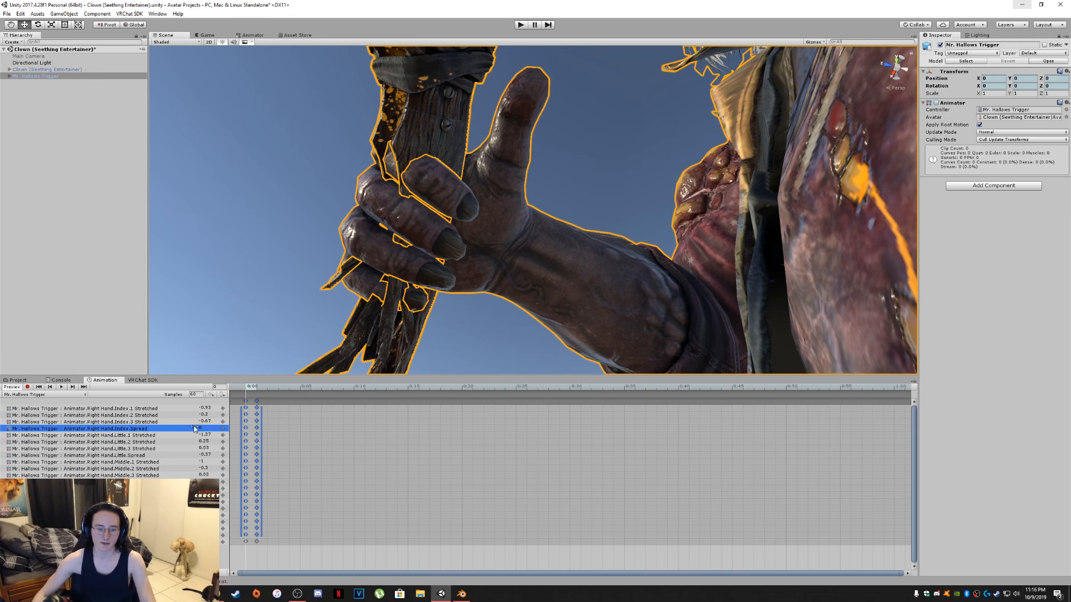
click(195, 429)
drag(194, 430, 221, 488)
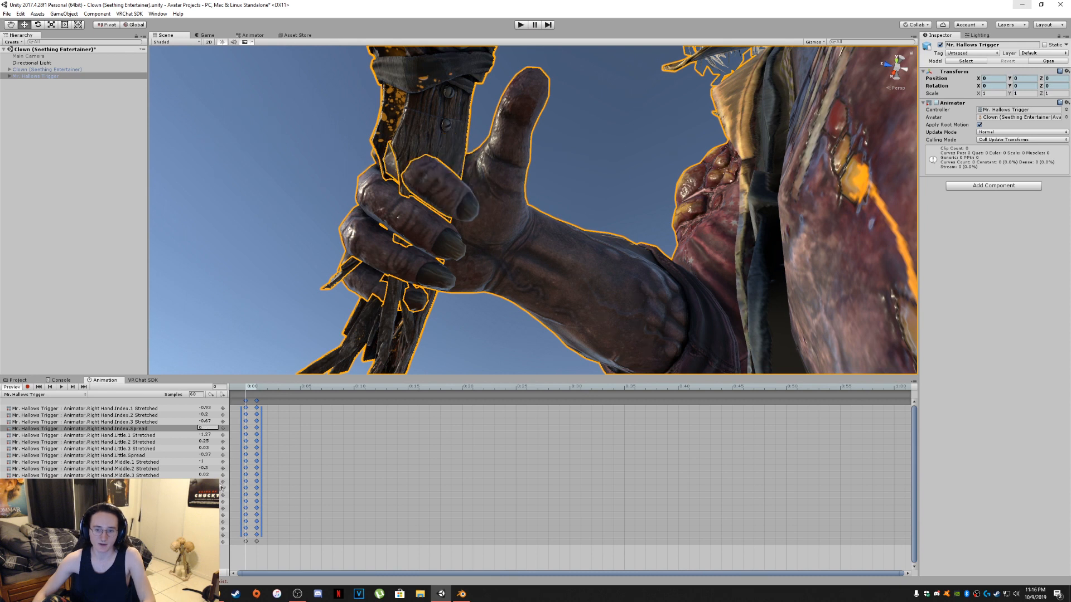
click(199, 408)
drag(198, 410, 210, 430)
click(201, 415)
key(ctrl+z)
key(ctrl+z)
key(ctrl+z)
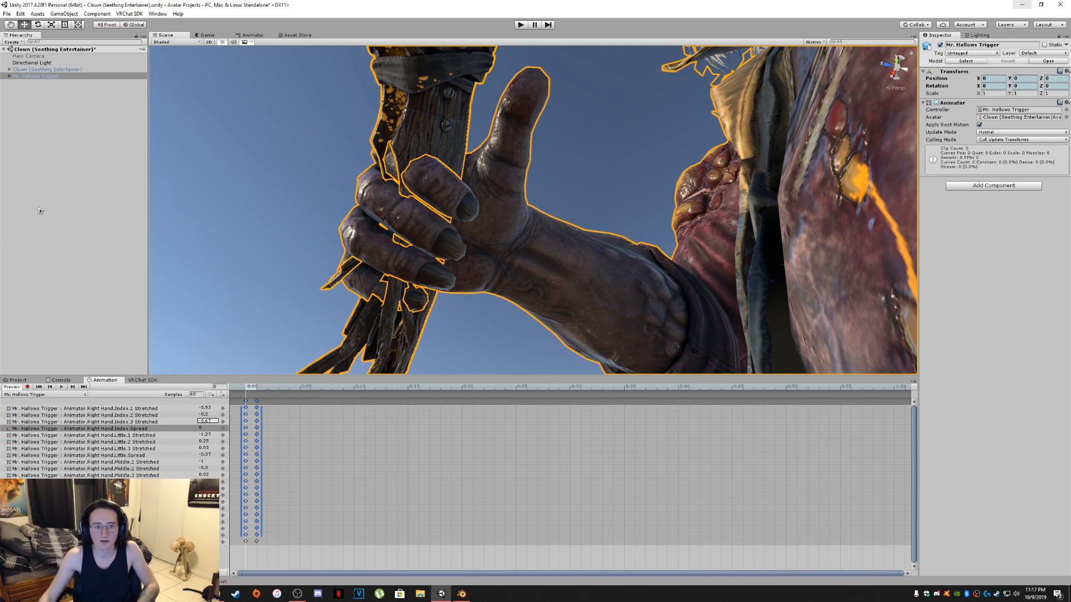
Step: Expand the Mr. Hallows Trigger object down to its Hips bone and select the Mr. Hallows Trigger object
click(15, 76)
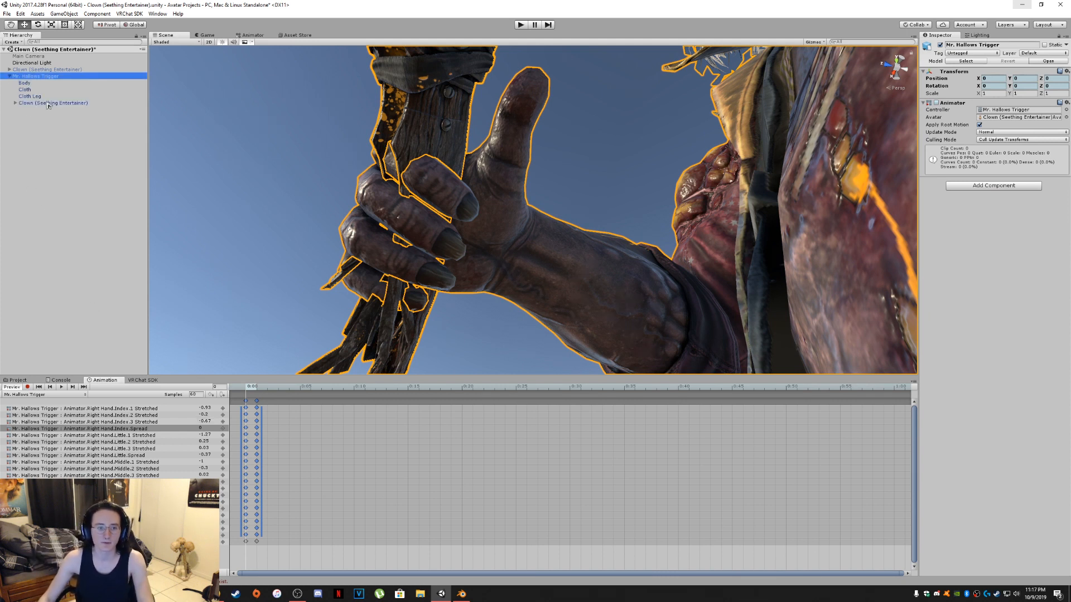
click(16, 108)
click(16, 103)
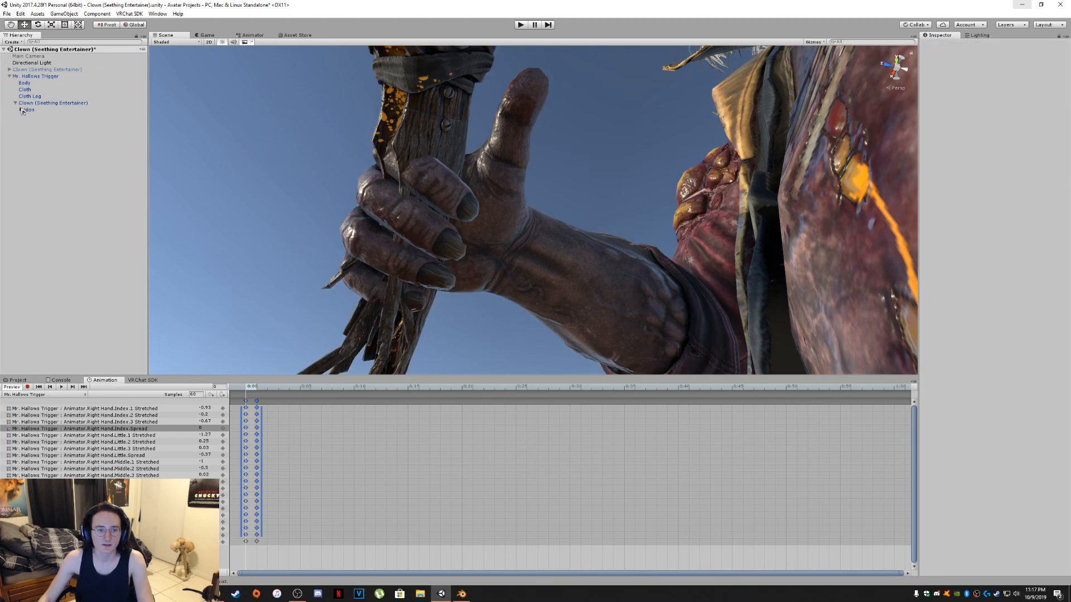
click(22, 109)
alt+drag(359, 213, 334, 186)
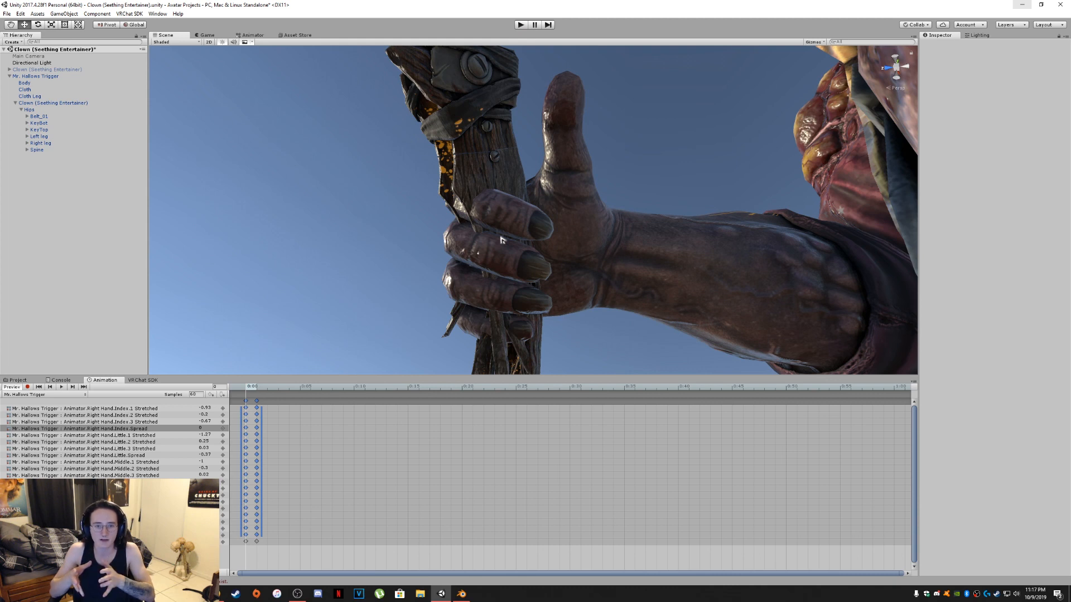
click(61, 70)
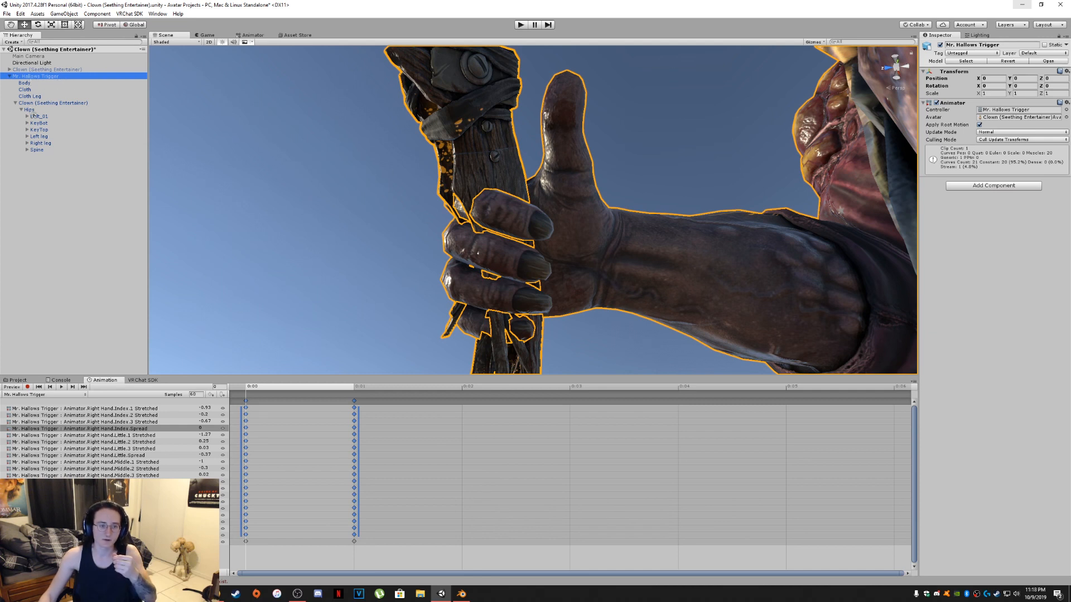
Step: Expand the bone chain from Spine through Chest and right arm to Right wrist and select the Mr. Hallows weapon
click(28, 150)
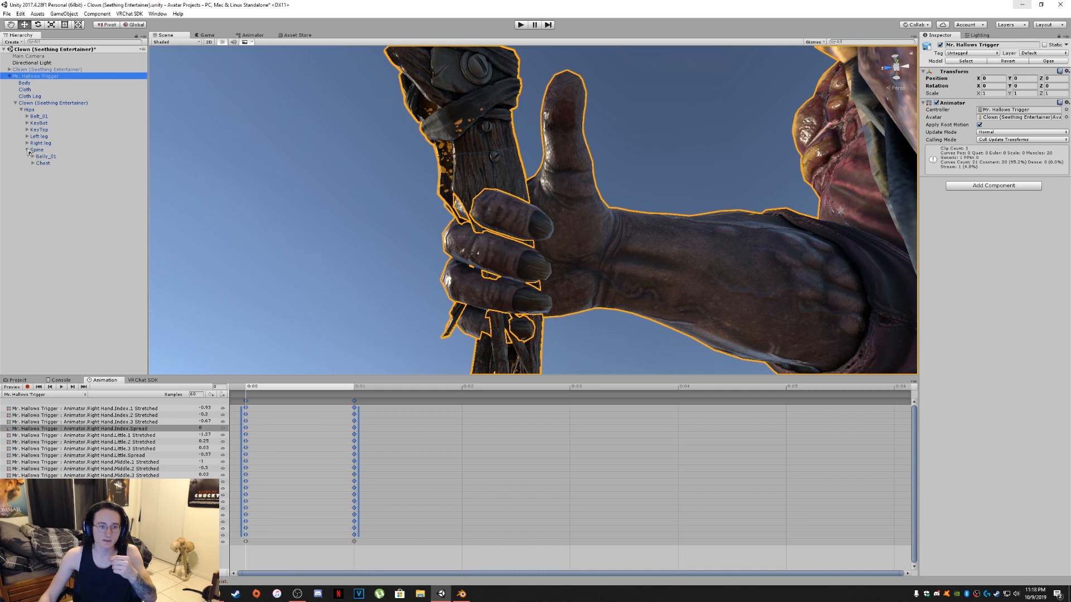
click(32, 163)
click(39, 170)
click(45, 197)
click(47, 205)
click(50, 204)
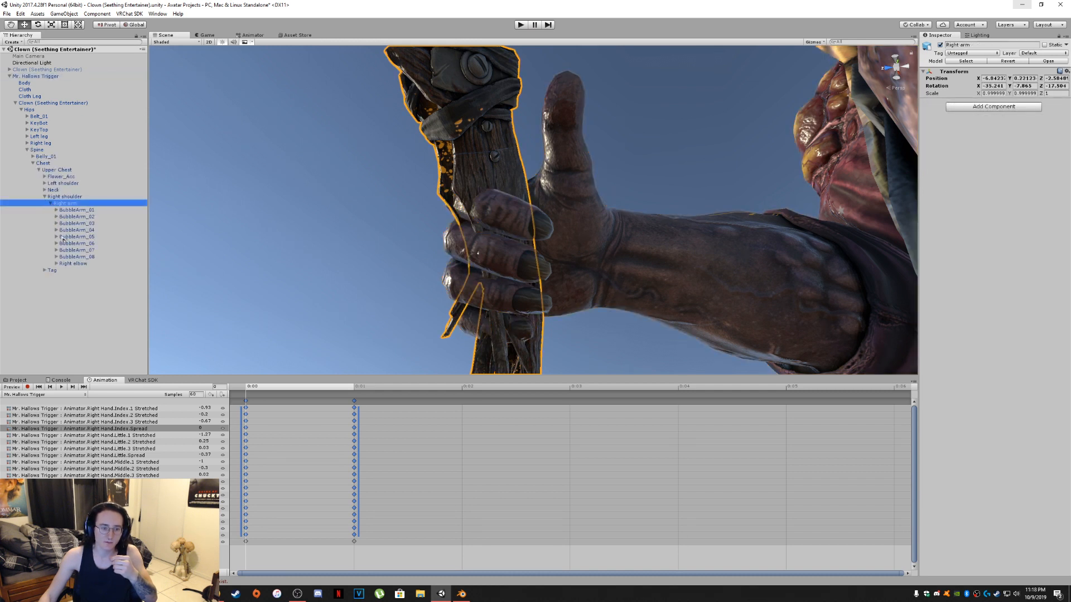
click(56, 264)
click(71, 285)
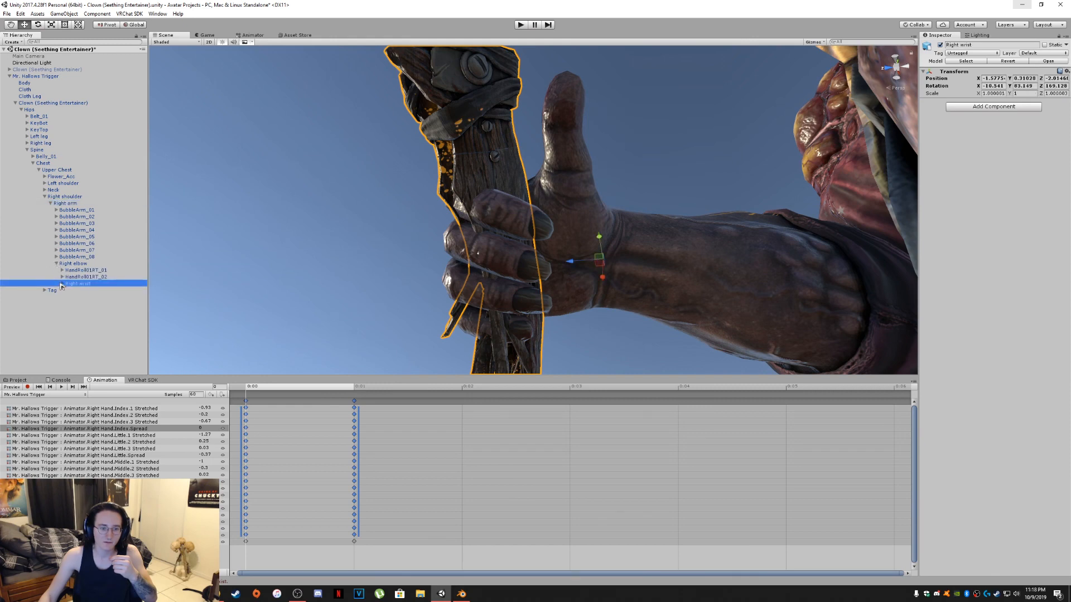
click(63, 284)
click(87, 323)
Step: Rotate the Mr. Hallows weapon in the right hand to about X 12.4, Y -38.9, Z -14.6
alt+drag(540, 295, 653, 306)
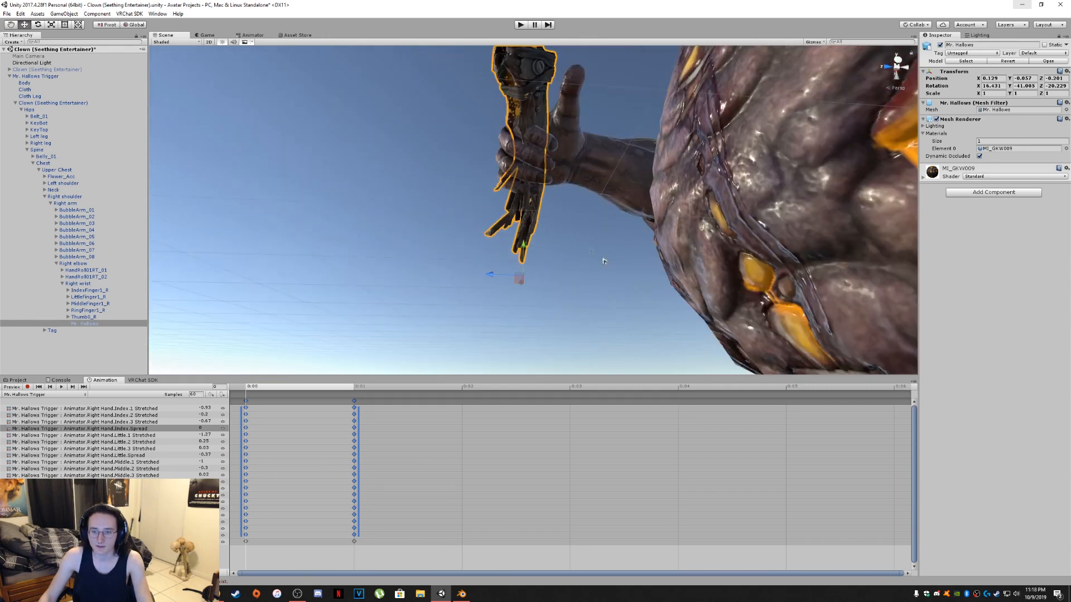
key(e)
drag(501, 286, 509, 284)
right_drag(508, 273, 437, 173)
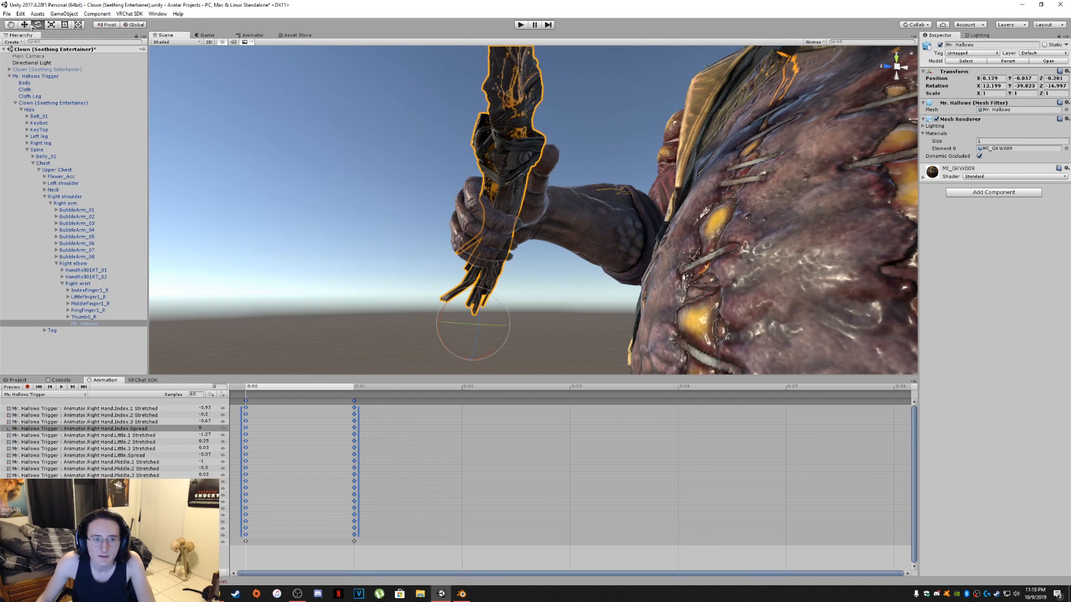
drag(466, 333, 450, 341)
Step: Move the Mr. Hallows weapon within the right hand's grip to a Z position of about -0.19
key(w)
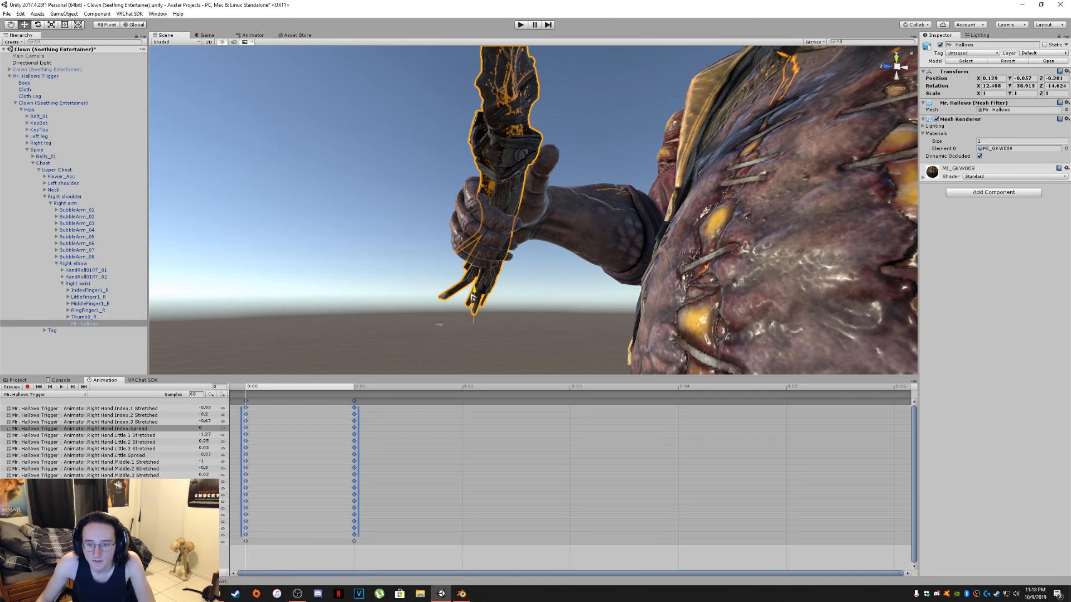
drag(473, 298, 475, 294)
right_drag(462, 327, 497, 337)
middle_drag(497, 337, 531, 352)
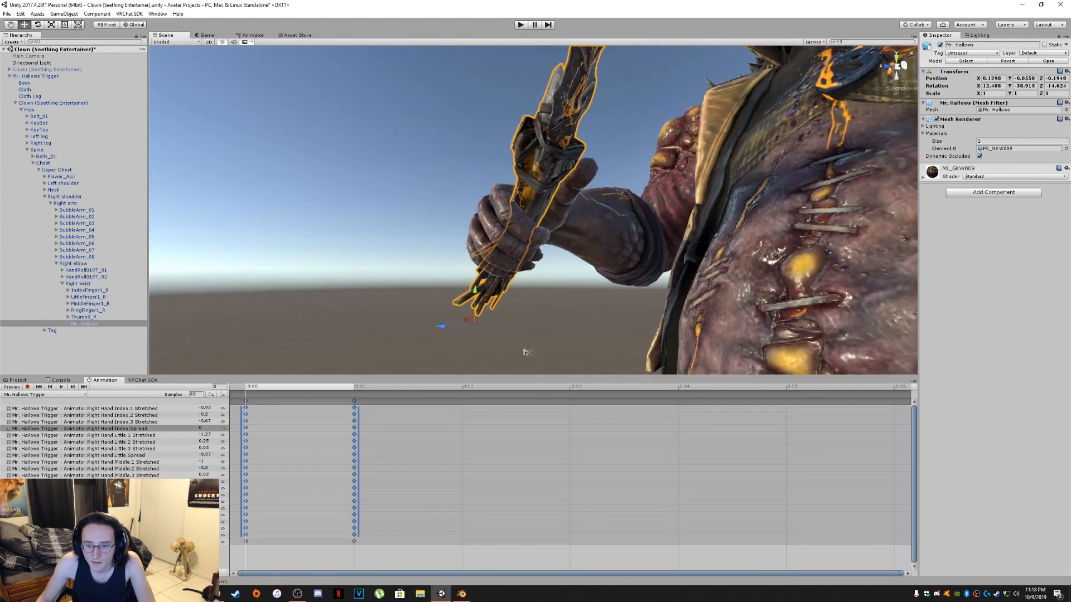
drag(467, 322, 469, 321)
right_drag(469, 320, 427, 305)
middle_drag(426, 305, 373, 289)
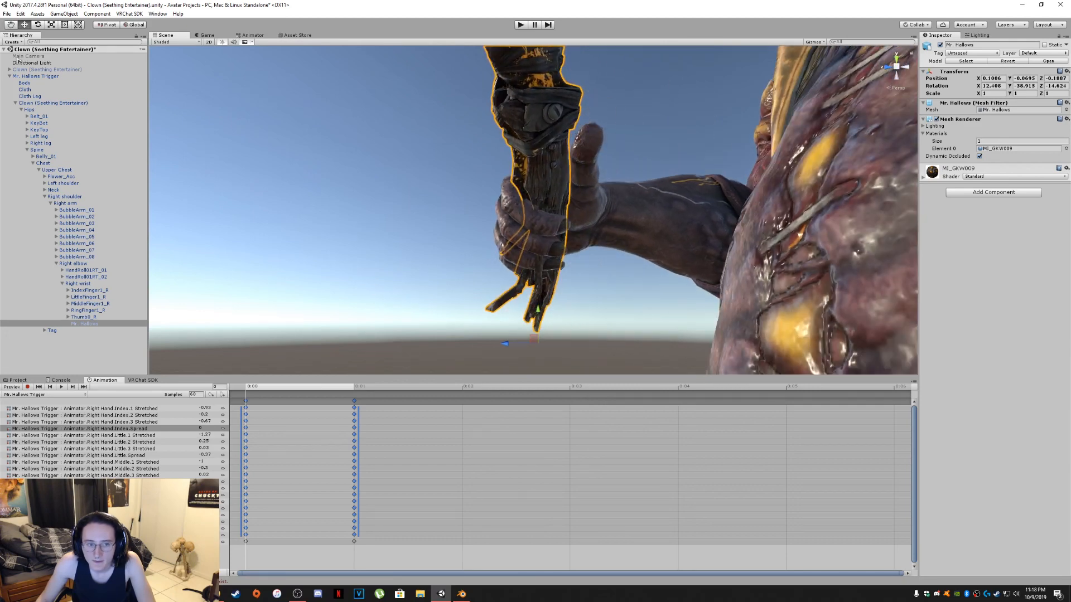
Step: Rotate the Mr. Hallows weapon to about Y -39.7, Z -6.9 and move it back into the palm, to about X 0.127, Z -0.201
key(e)
drag(517, 366, 549, 339)
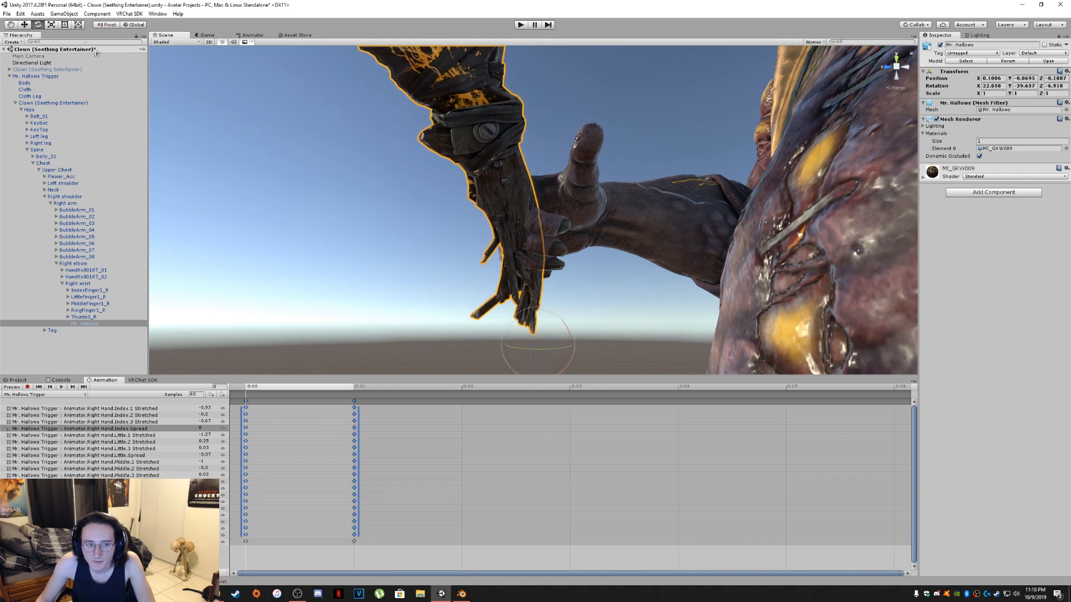
key(w)
drag(513, 343, 442, 308)
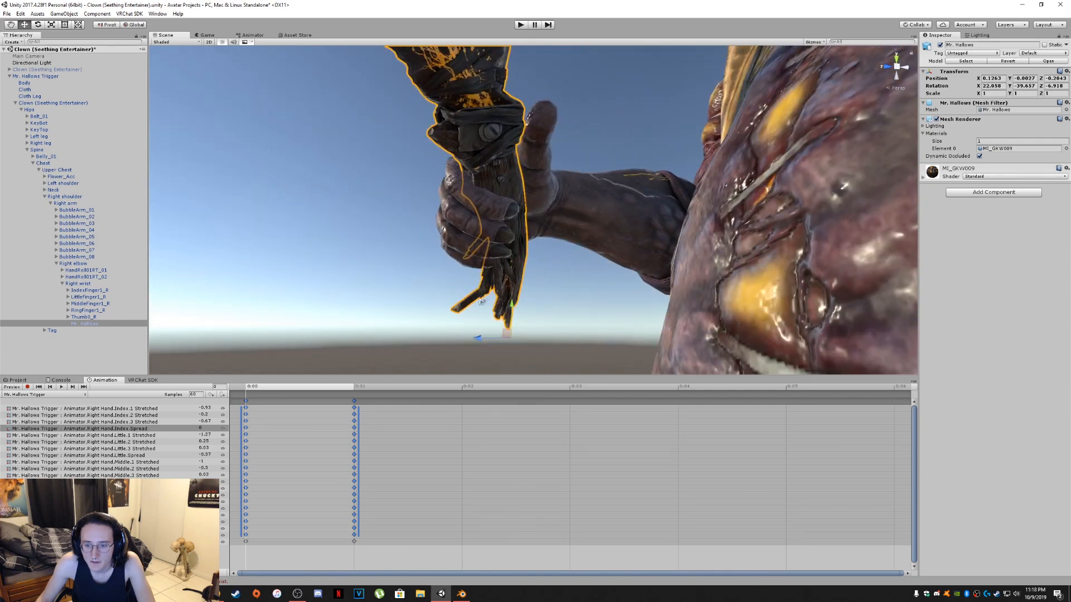
drag(513, 304, 554, 339)
middle_drag(554, 339, 554, 327)
alt+drag(555, 328, 585, 351)
middle_drag(541, 318, 578, 338)
Step: Rotate the Mr. Hallows weapon's handle into line with the closed fingers, to about X 18.0, Y -39.8, Z 8.0
key(e)
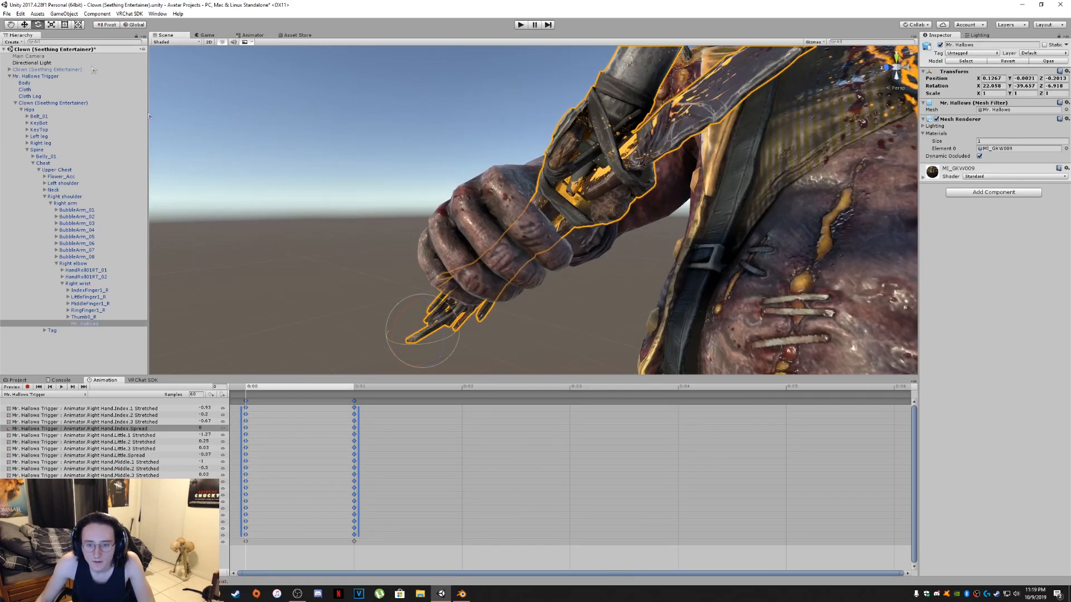
drag(406, 343, 404, 325)
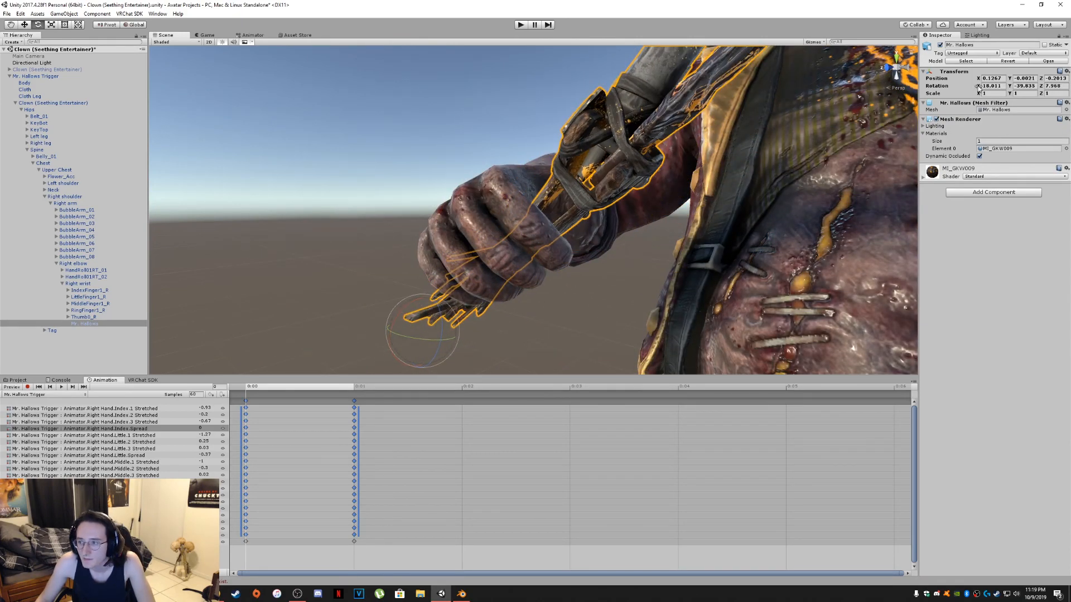
drag(979, 80, 977, 79)
key(ctrl+z)
alt+drag(703, 228, 567, 211)
middle_drag(567, 211, 505, 167)
alt+drag(505, 167, 539, 213)
scroll(539, 213, down, 5)
Step: Move the Mr. Hallows weapon deeper into the closed fist, to about X 0.136, Z -0.199
key(w)
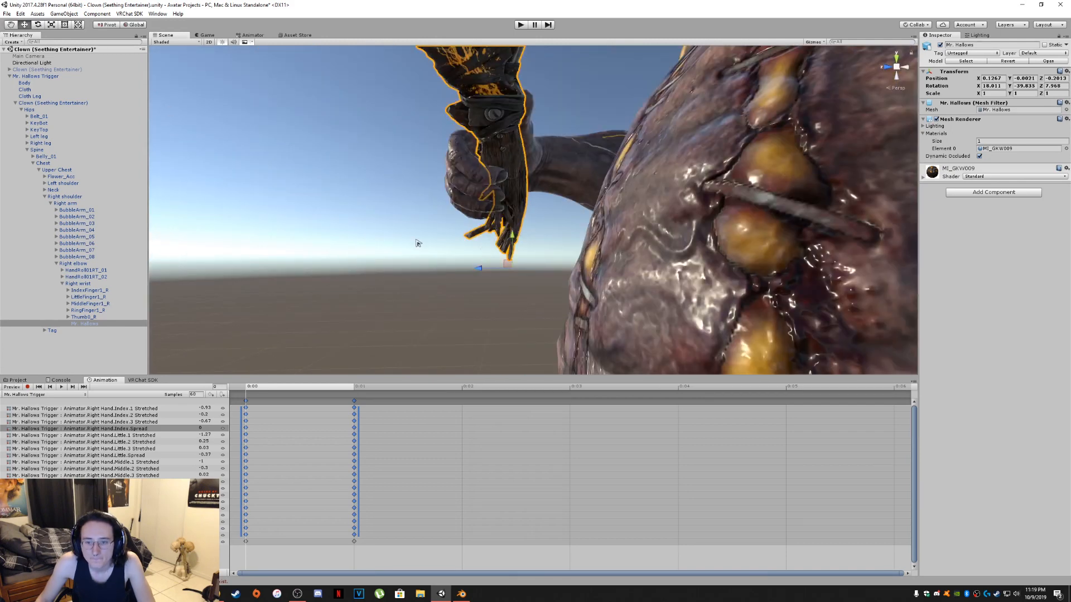
drag(490, 268, 574, 311)
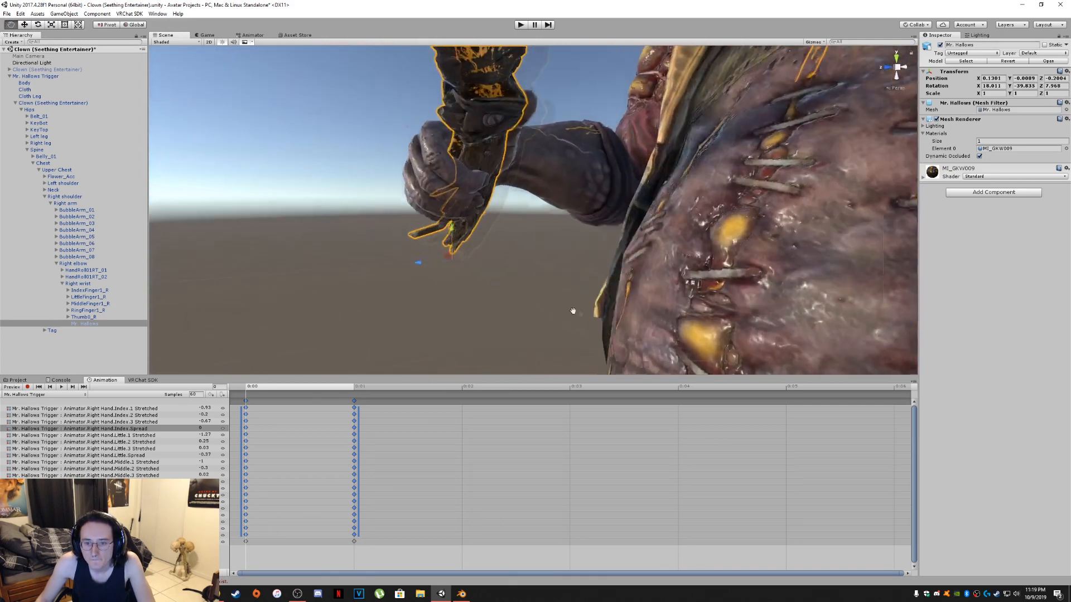
middle_drag(574, 311, 601, 324)
drag(524, 291, 572, 321)
mouse_move(458, 279)
mouse_down()
mouse_move(441, 271)
mouse_move(455, 262)
mouse_up()
Step: Examine the fit of the Mr. Hallows weapon in the right hand from several angles
right_drag(478, 271, 491, 330)
middle_drag(490, 337, 469, 155)
scroll(471, 159, up, 2)
alt+drag(471, 161, 592, 279)
mouse_move(591, 279)
middle_down()
mouse_move(562, 260)
mouse_move(575, 269)
middle_up()
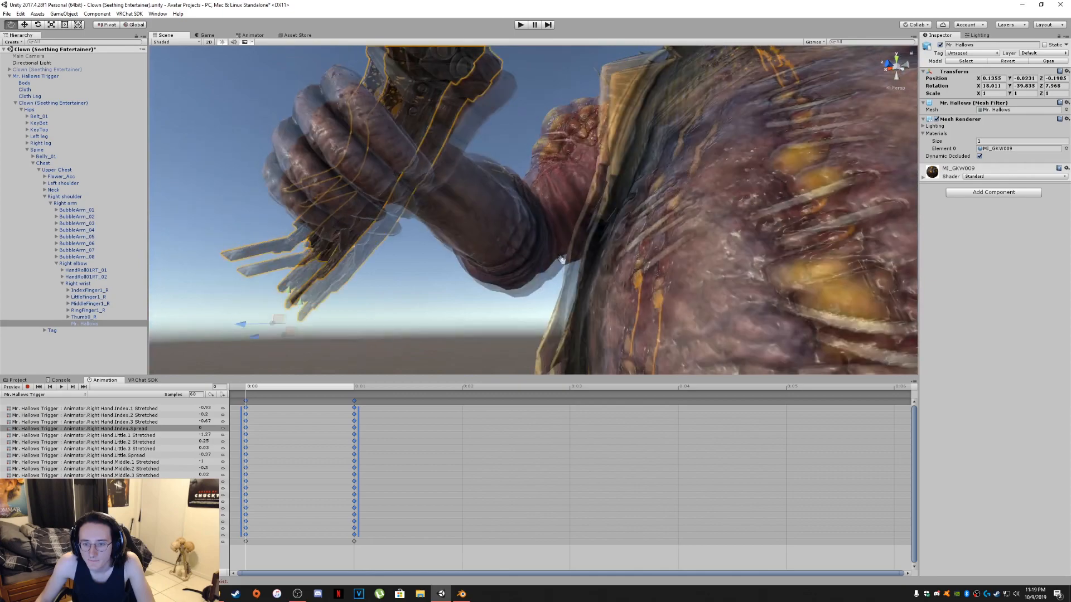
alt+drag(574, 269, 620, 329)
middle_drag(513, 282, 569, 303)
alt+drag(569, 303, 664, 352)
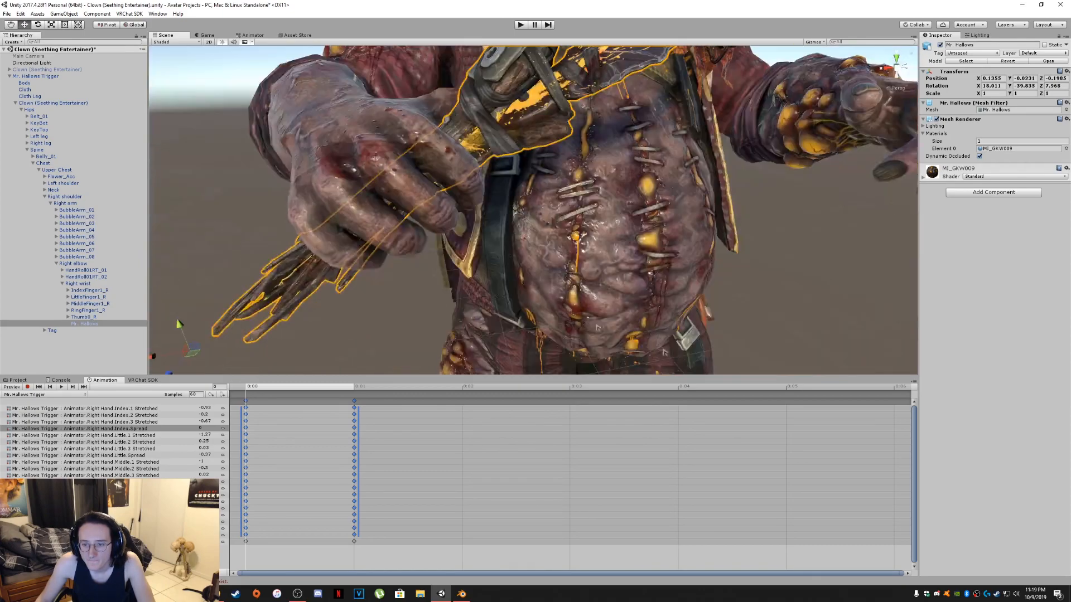
alt+drag(536, 313, 567, 290)
middle_drag(566, 290, 584, 311)
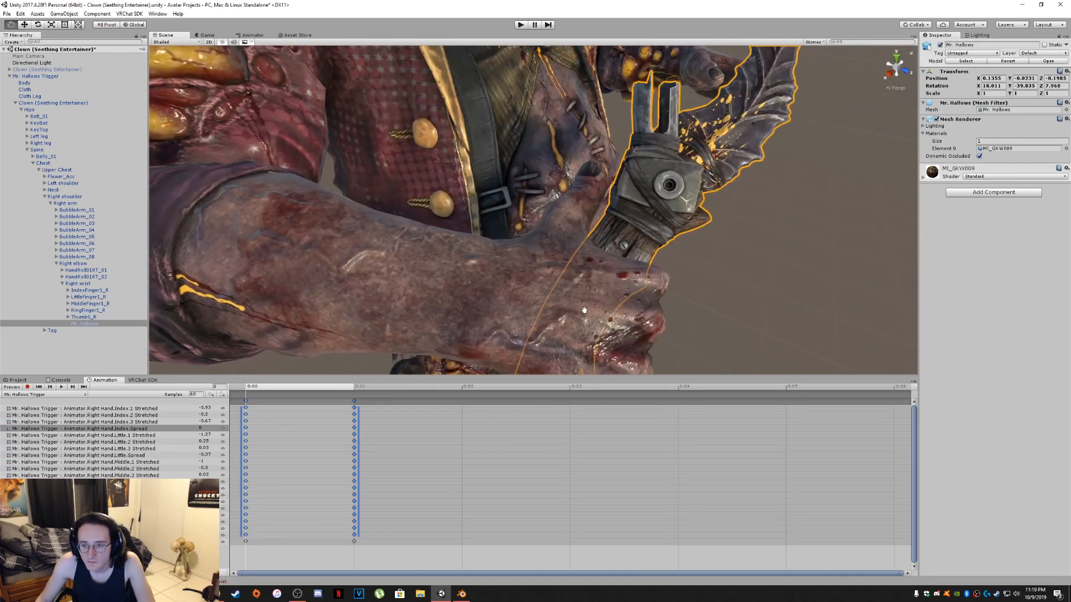
scroll(584, 311, up, 1)
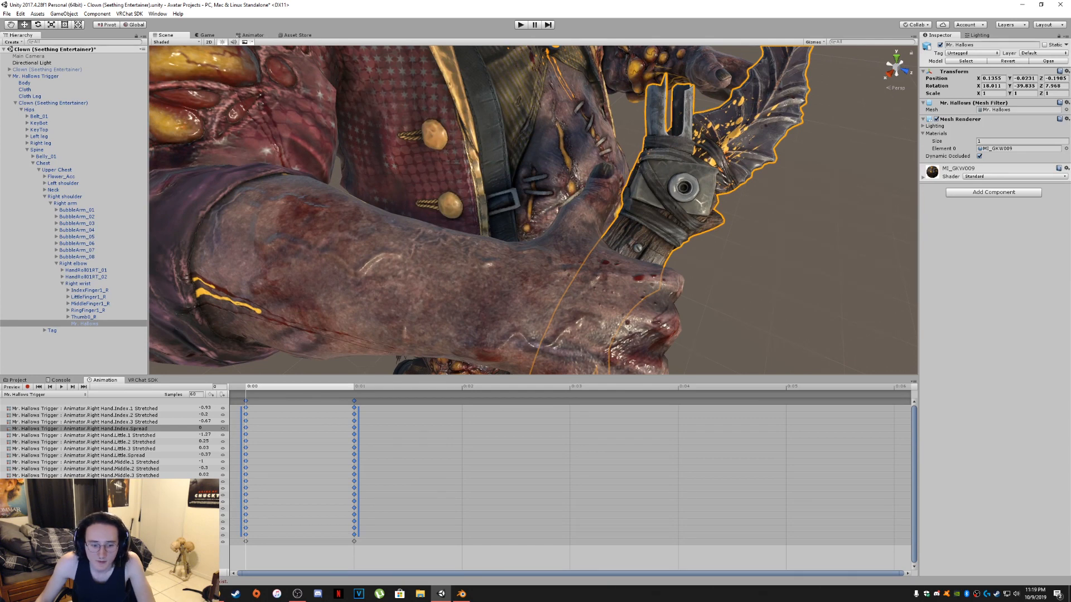
Step: Preview the Mr. Hallows Trigger clip from its first frame and pick the summary keyframe at 0:01
click(167, 536)
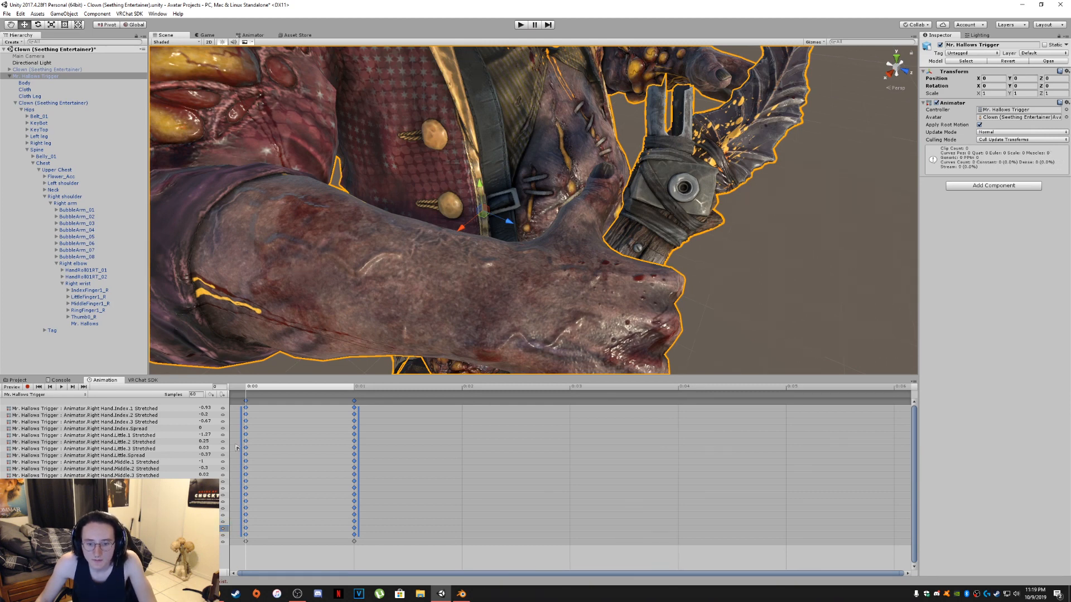
mouse_move(247, 387)
mouse_down()
mouse_move(312, 394)
mouse_move(266, 391)
mouse_up()
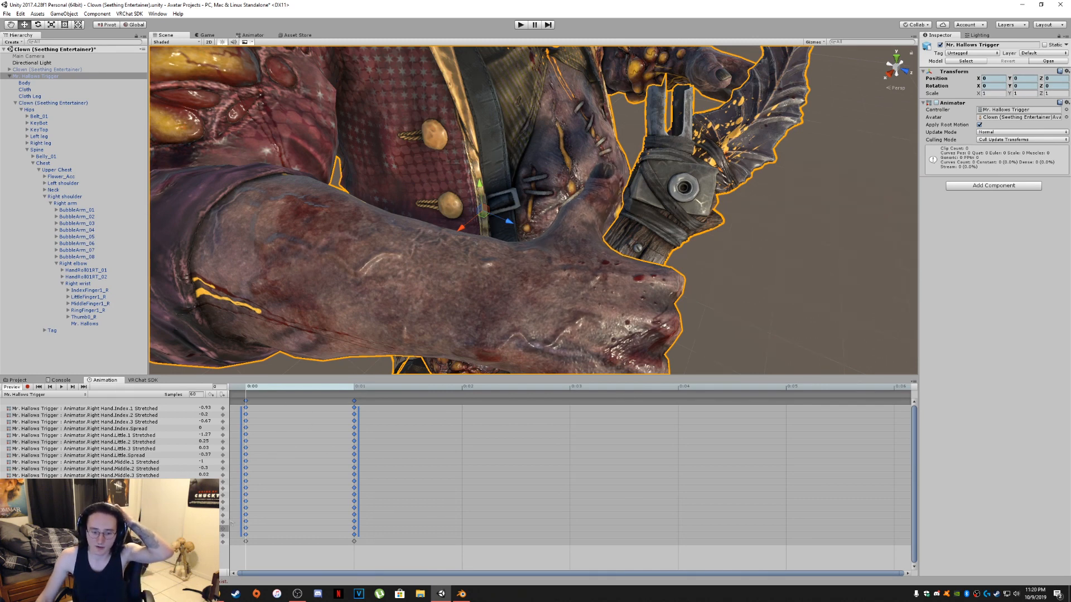
mouse_move(296, 388)
mouse_down()
mouse_move(355, 389)
mouse_move(278, 389)
mouse_move(373, 385)
mouse_move(249, 388)
mouse_move(280, 389)
mouse_move(250, 397)
mouse_up()
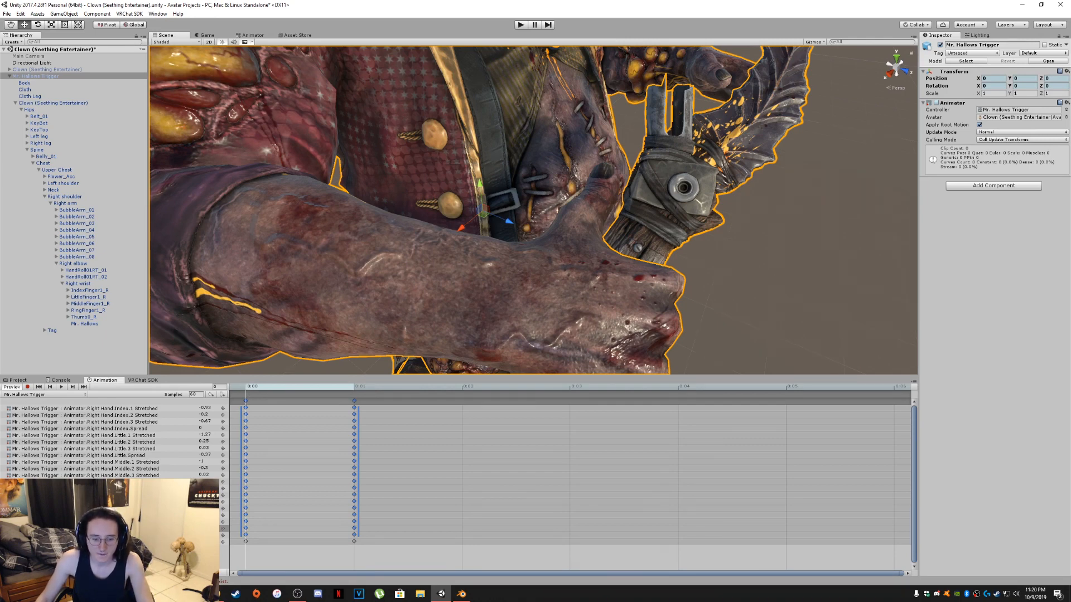
click(353, 403)
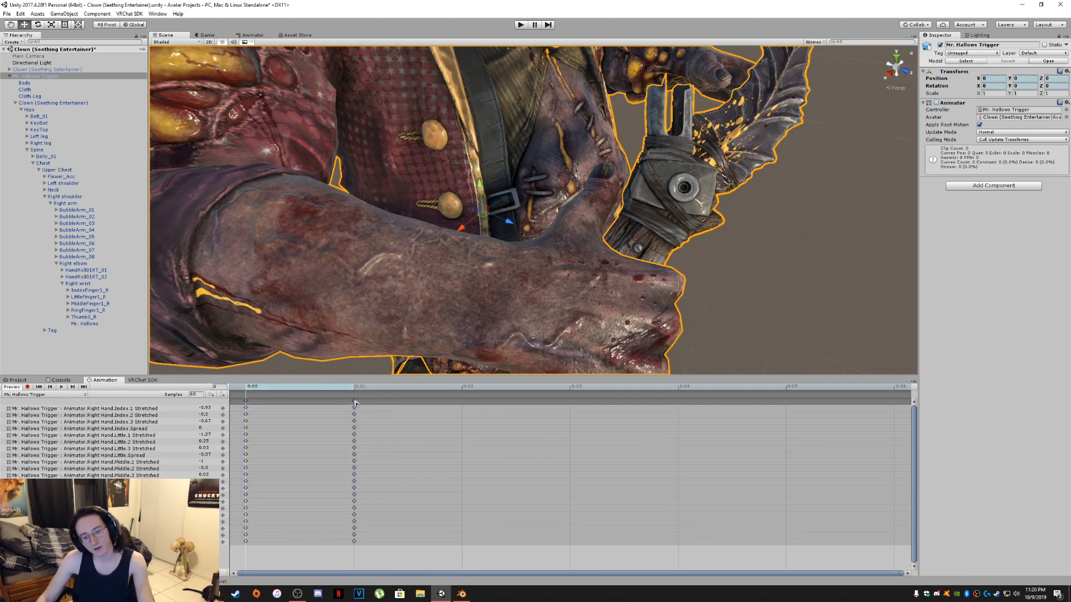
Step: Delete all keyframes at 0:01 of the Mr. Hallows Trigger clip
key(Delete)
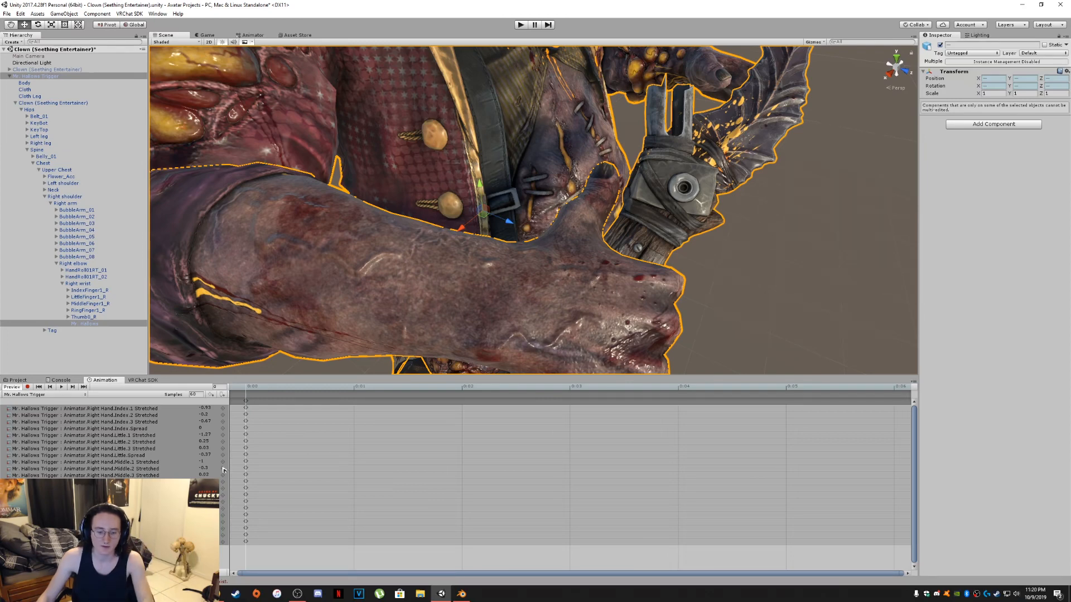
click(112, 522)
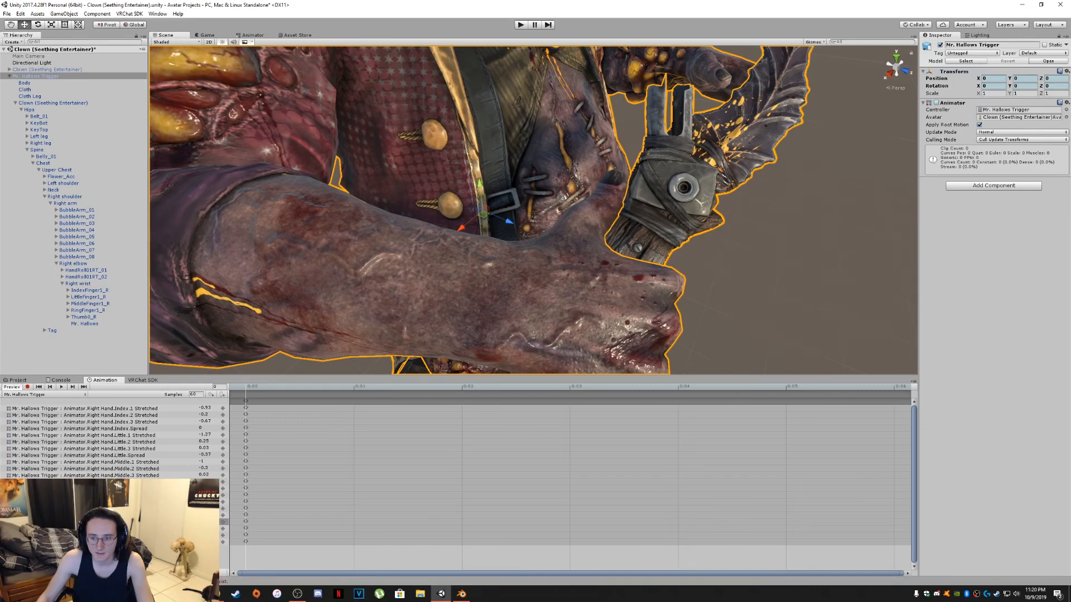
alt+drag(390, 296, 535, 324)
middle_drag(558, 329, 729, 349)
alt+drag(729, 349, 487, 251)
scroll(470, 253, down, 3)
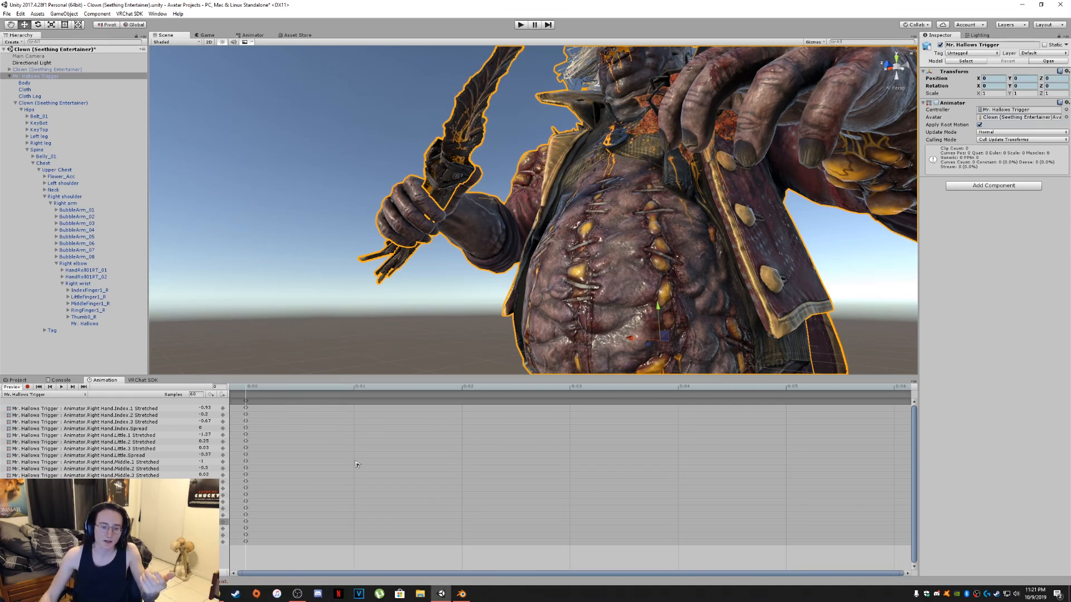
Step: Copy all keyframes at 0:00 of the Mr. Hallows Trigger clip to 0:01
click(249, 402)
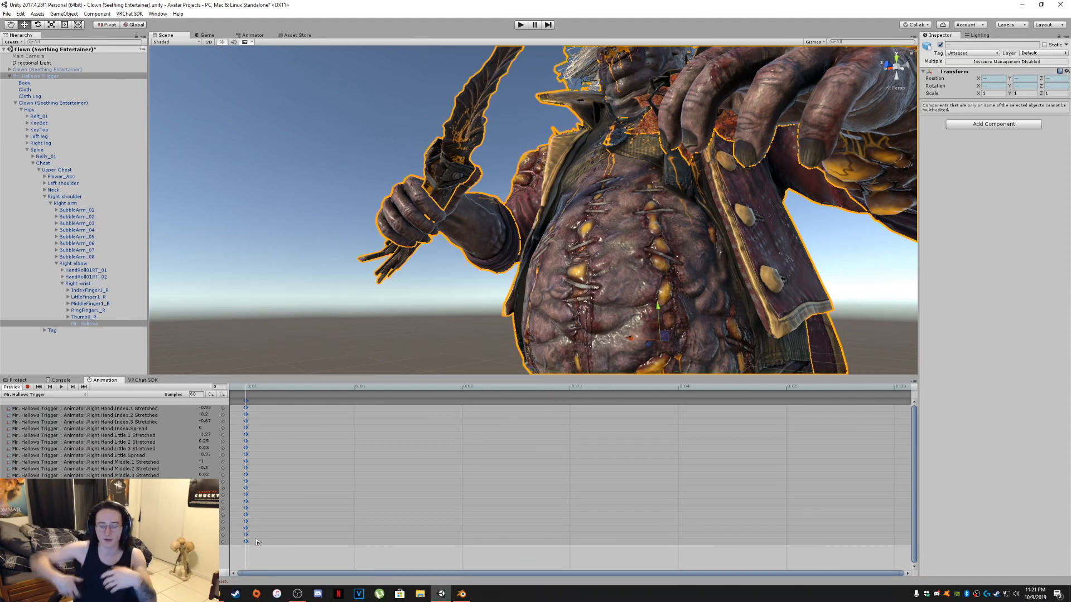
click(256, 404)
click(247, 402)
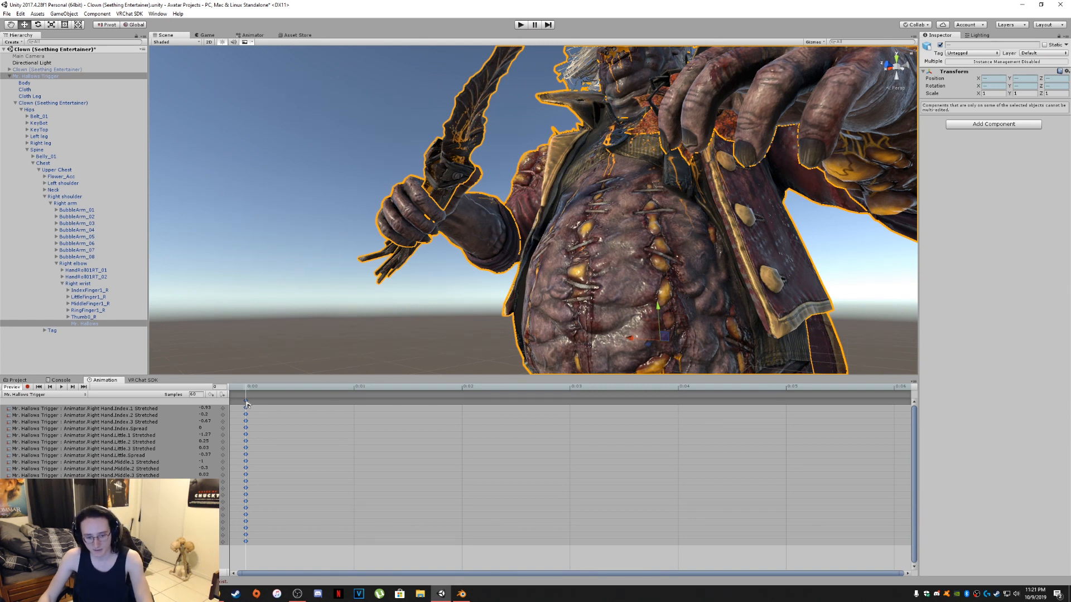
click(355, 388)
key(ctrl+v)
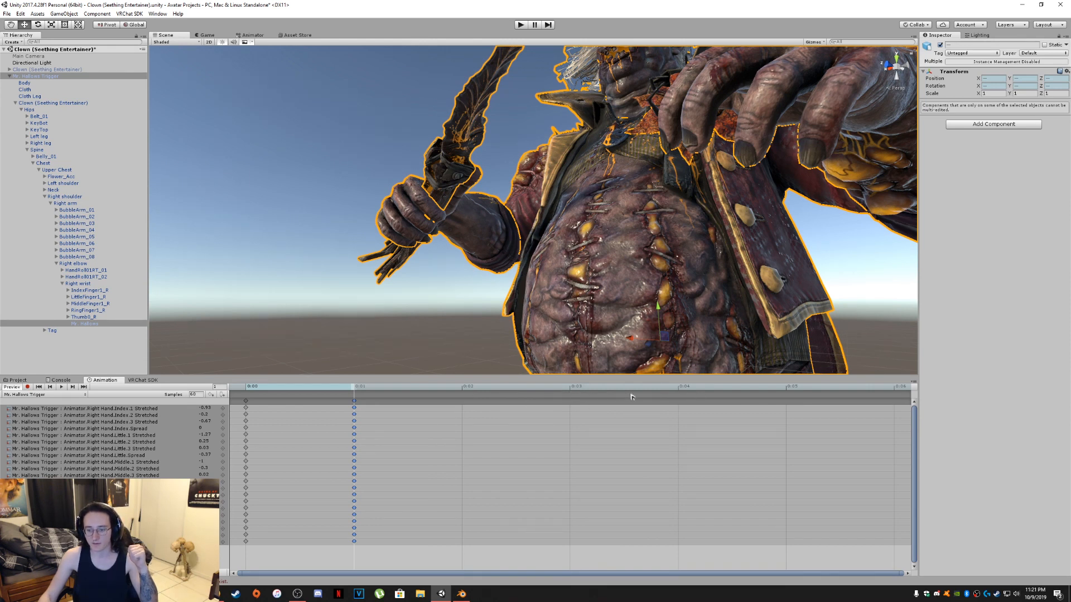
Step: Preview the Mr. Hallows Trigger clip from its first frame and examine the weapon grip from the avatar's front
click(246, 388)
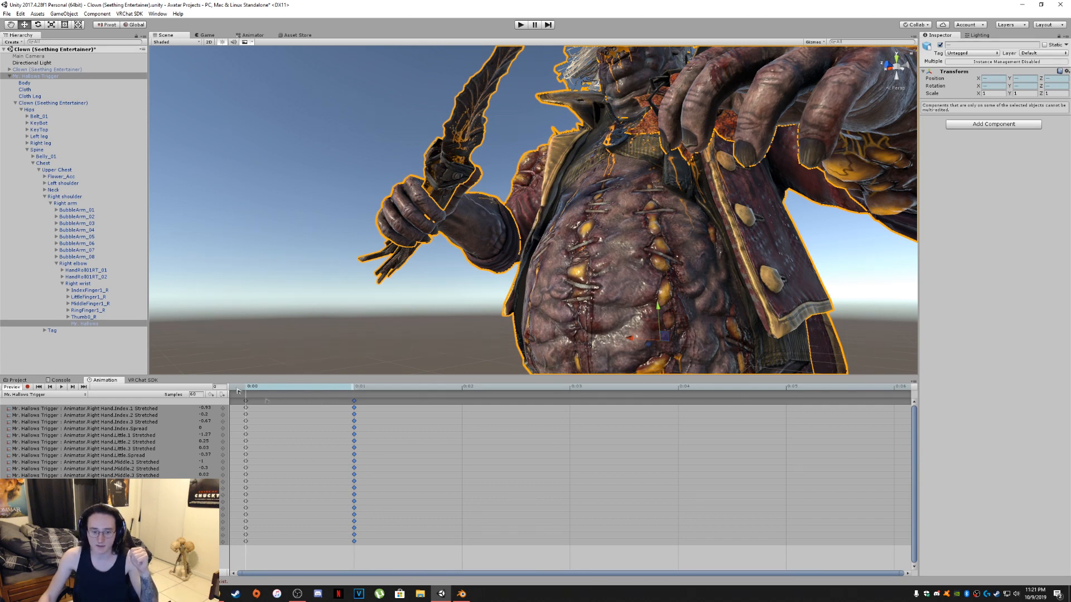
drag(346, 400, 238, 397)
click(62, 387)
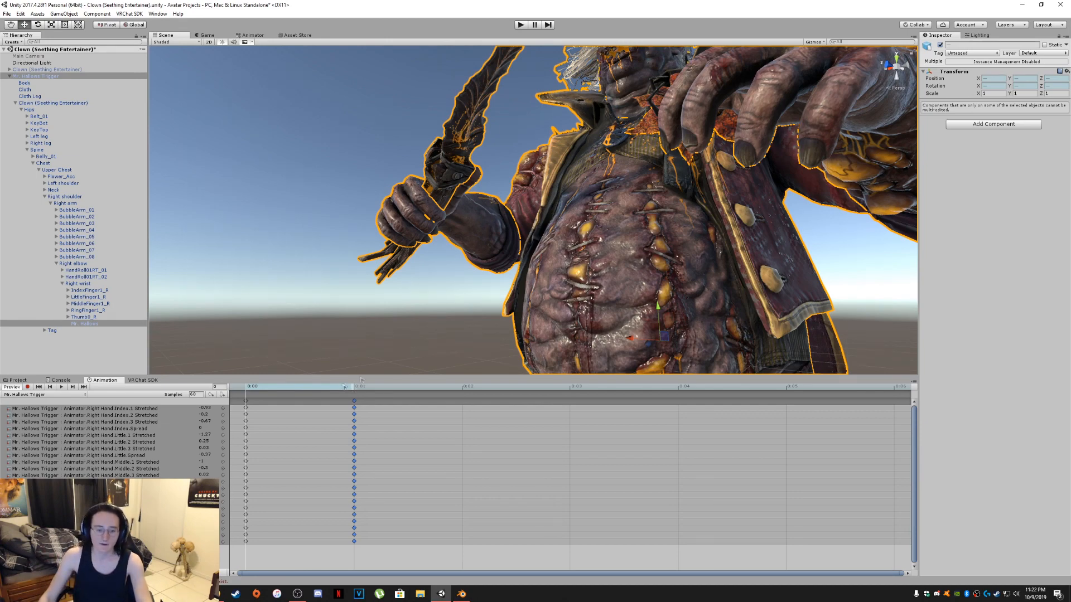
right_drag(487, 286, 586, 268)
middle_drag(586, 268, 619, 298)
right_drag(619, 298, 671, 317)
mouse_move(671, 316)
middle_down()
mouse_move(684, 328)
mouse_move(669, 310)
middle_up()
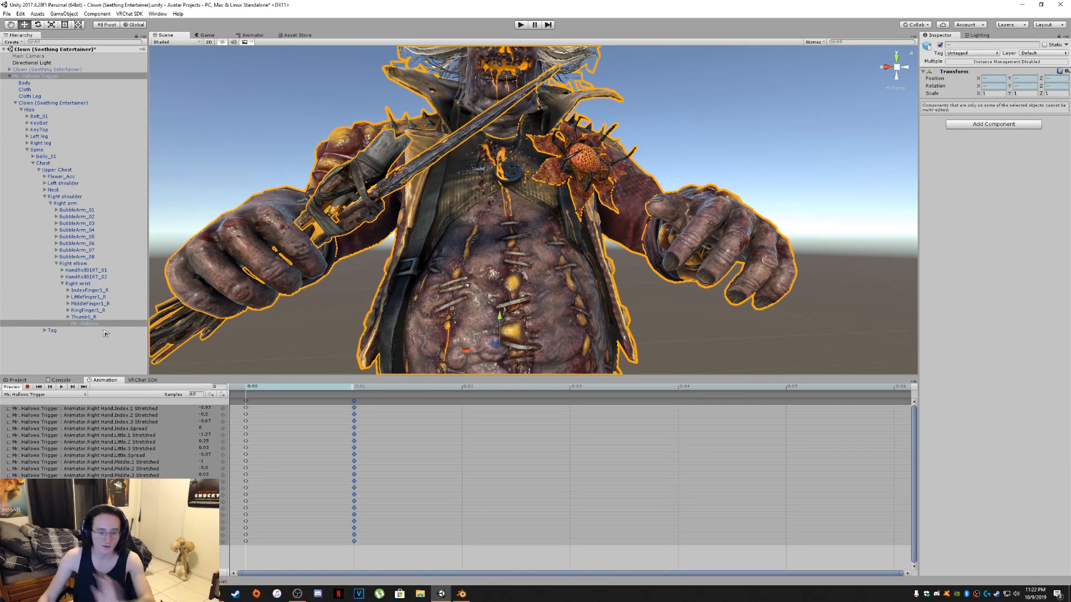
Step: Copy the Transform component of the Mr. Hallows weapon on the Mr. Hallows Trigger avatar
click(114, 541)
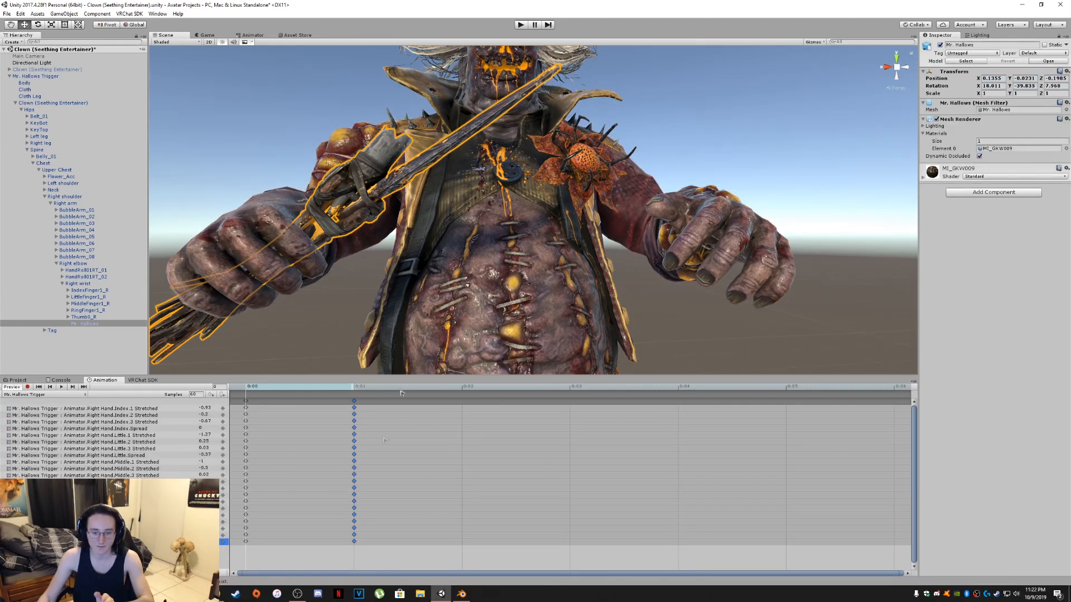
click(93, 324)
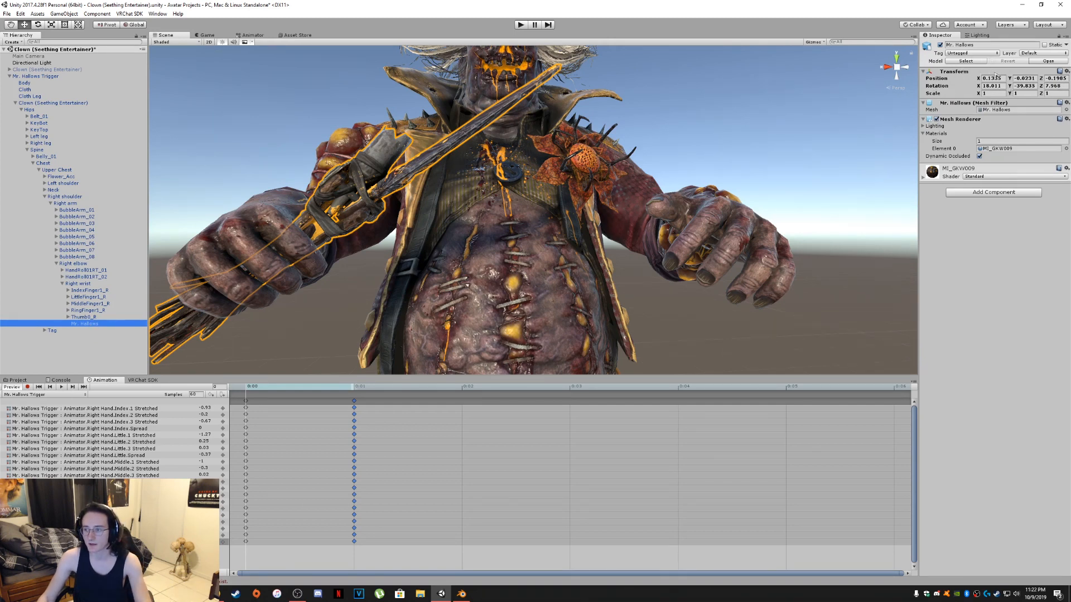
click(1066, 72)
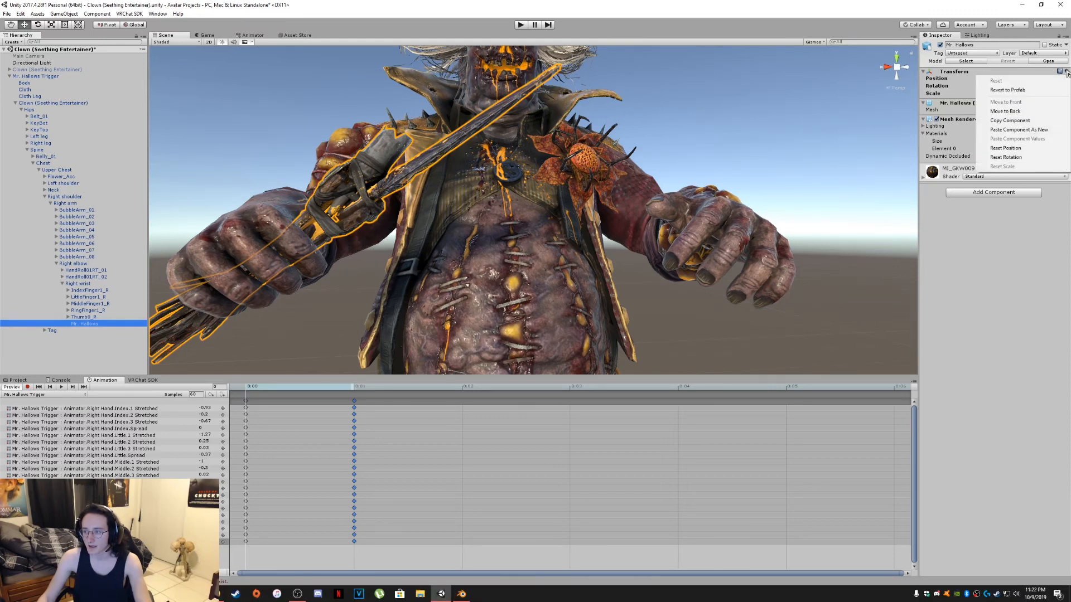
click(1031, 120)
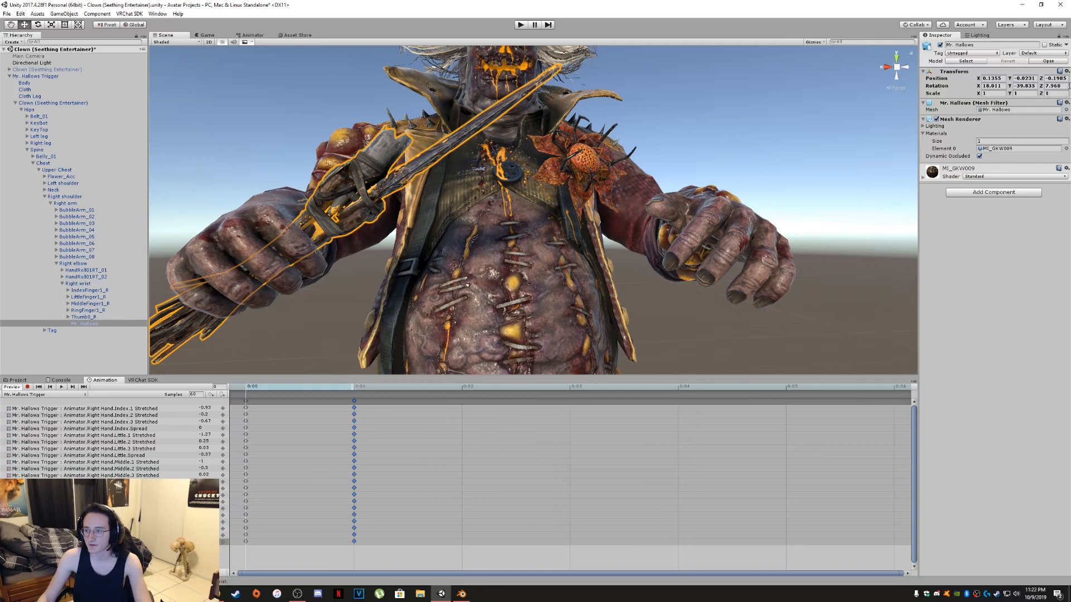
Step: Deactivate the Mr. Hallows Trigger avatar and activate the original Clown (Seething Entertainer) avatar
click(9, 76)
click(31, 76)
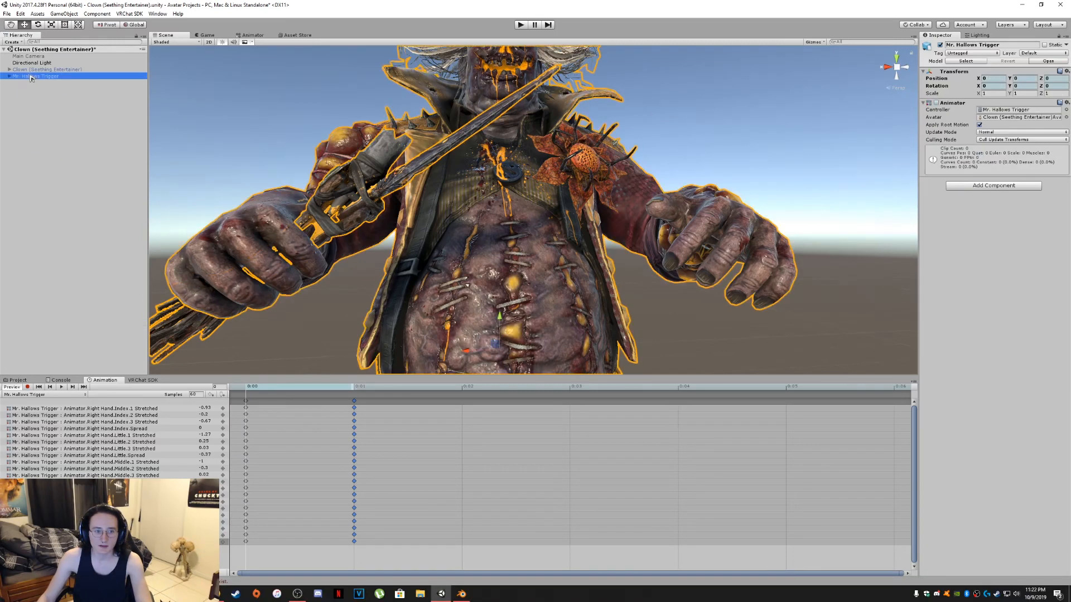
click(940, 45)
click(72, 70)
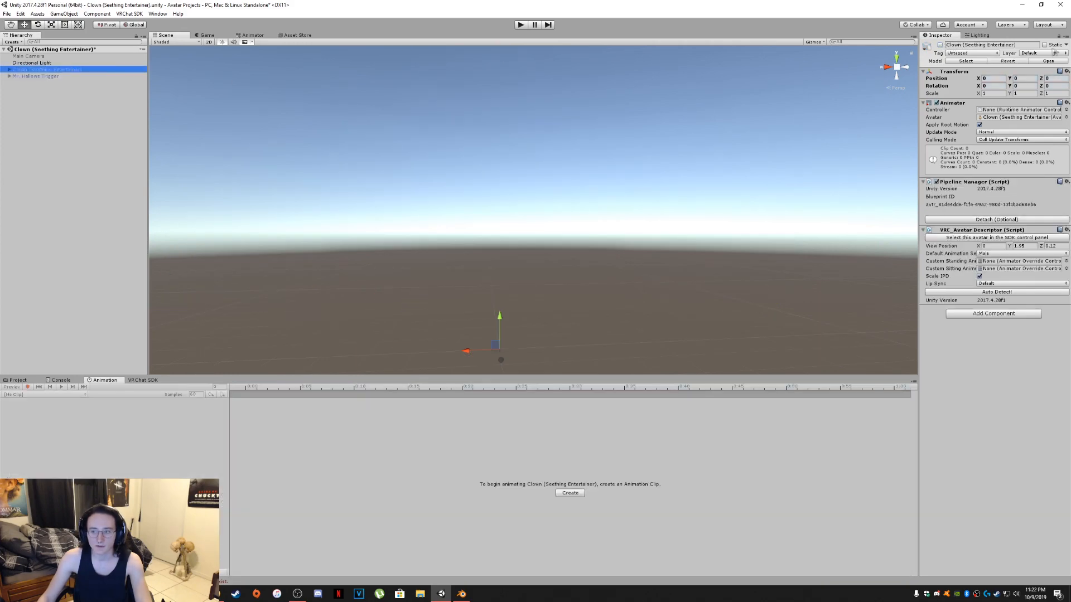
click(940, 44)
key(f)
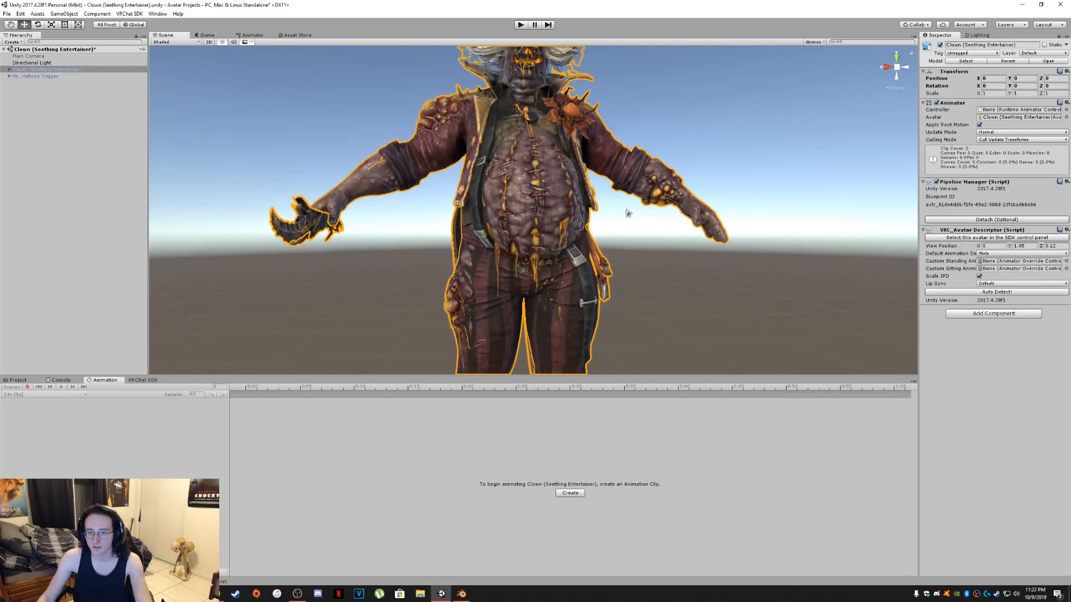
Step: Paste the copied Transform values onto the Mr. Hallows weapon under the original clown's right wrist and check its placement
click(9, 69)
click(87, 317)
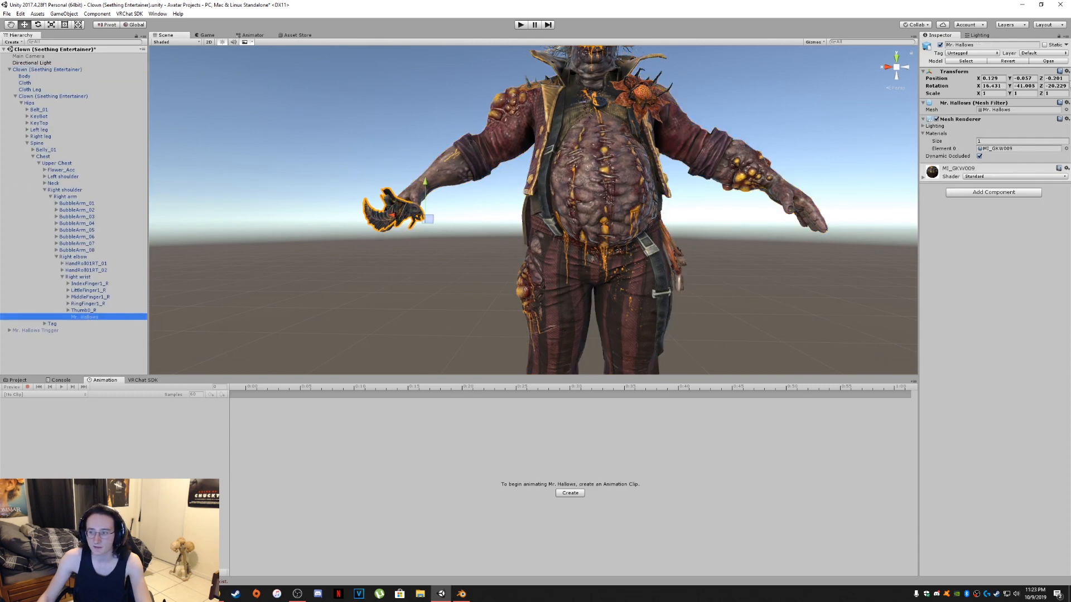
click(1067, 72)
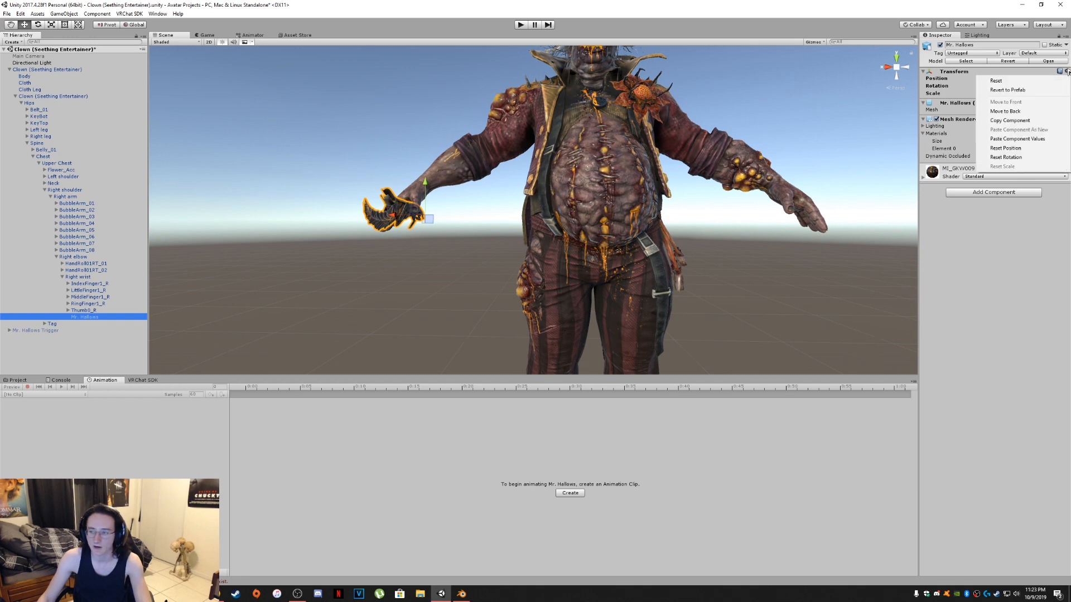
click(1017, 139)
middle_drag(395, 223, 508, 254)
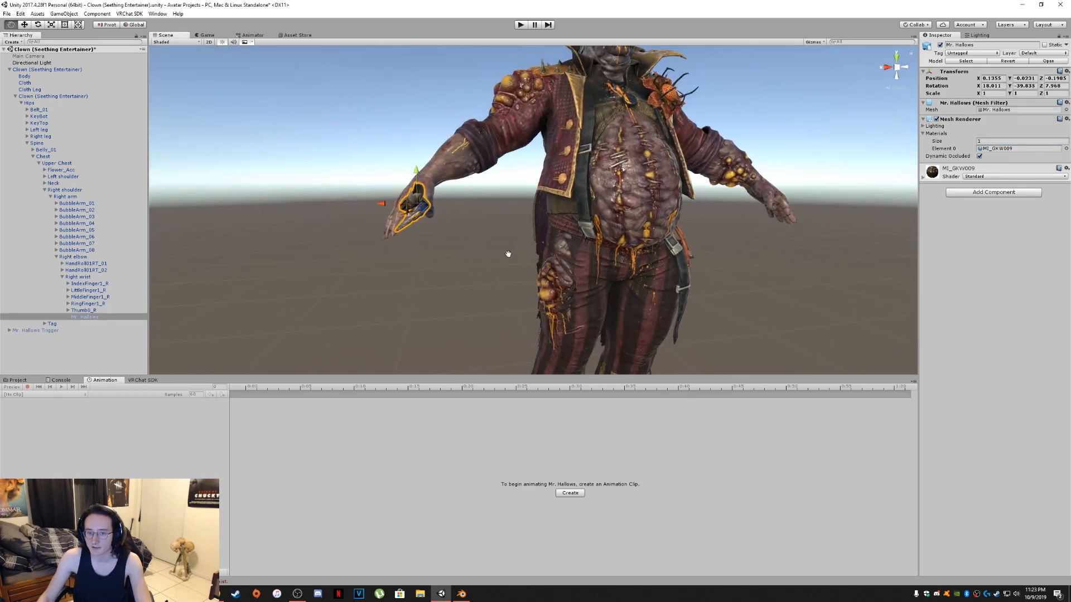
scroll(508, 254, up, 4)
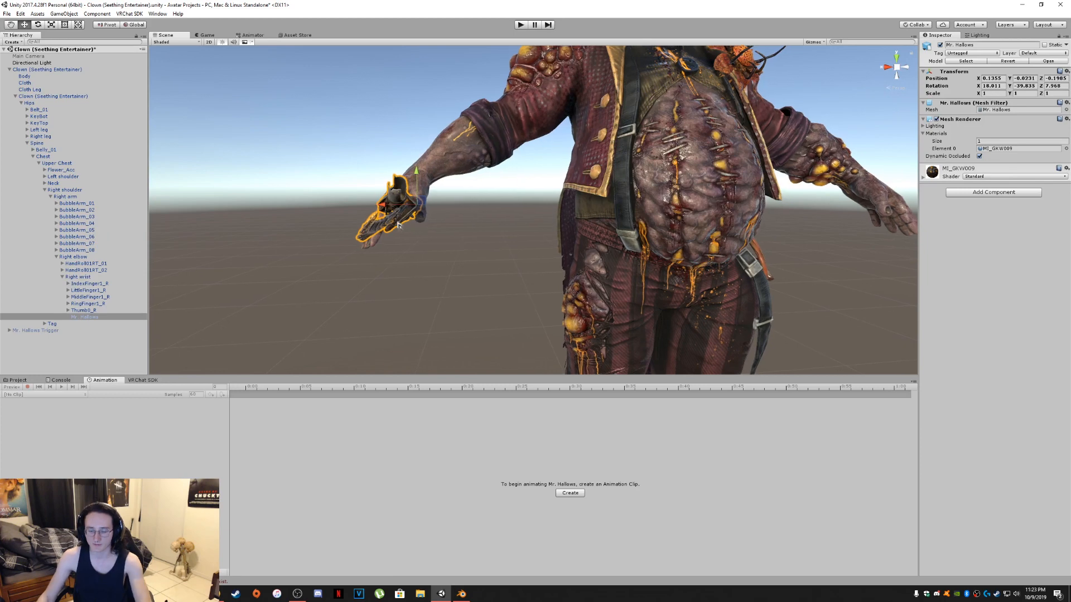
alt+drag(516, 225, 440, 206)
middle_drag(439, 207, 494, 221)
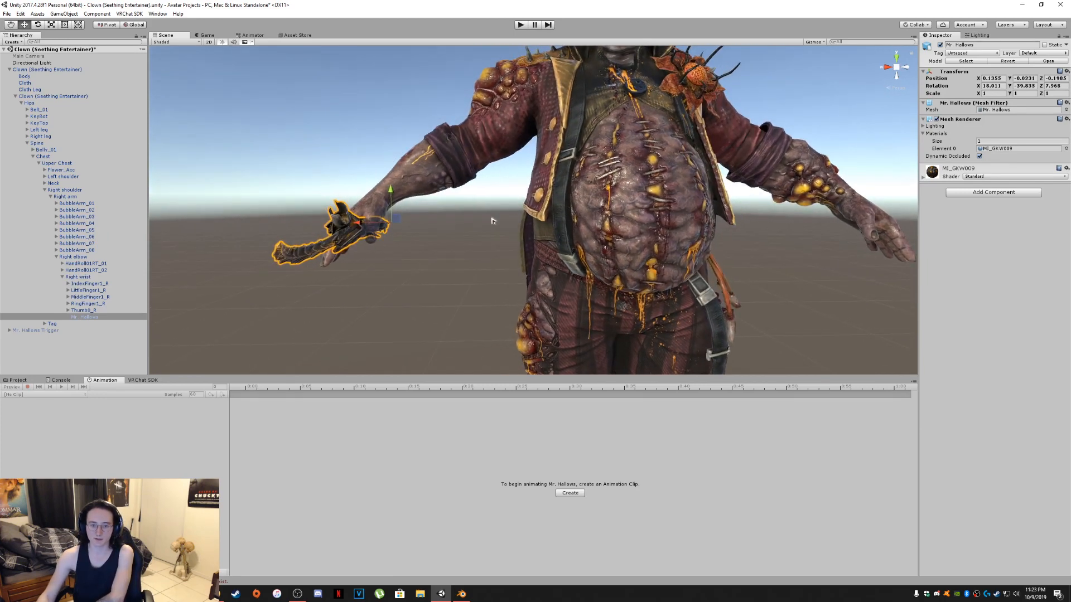
scroll(493, 221, down, 3)
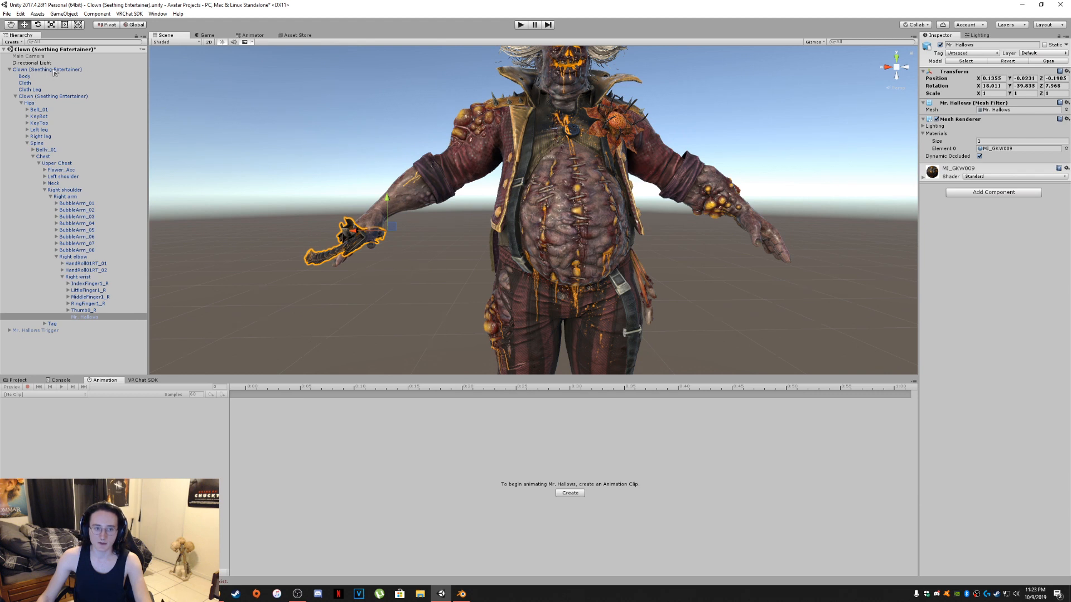
Step: Deactivate the original clown's Mr. Hallows weapon and collapse the avatar's hierarchy
click(940, 44)
alt+drag(661, 159, 681, 167)
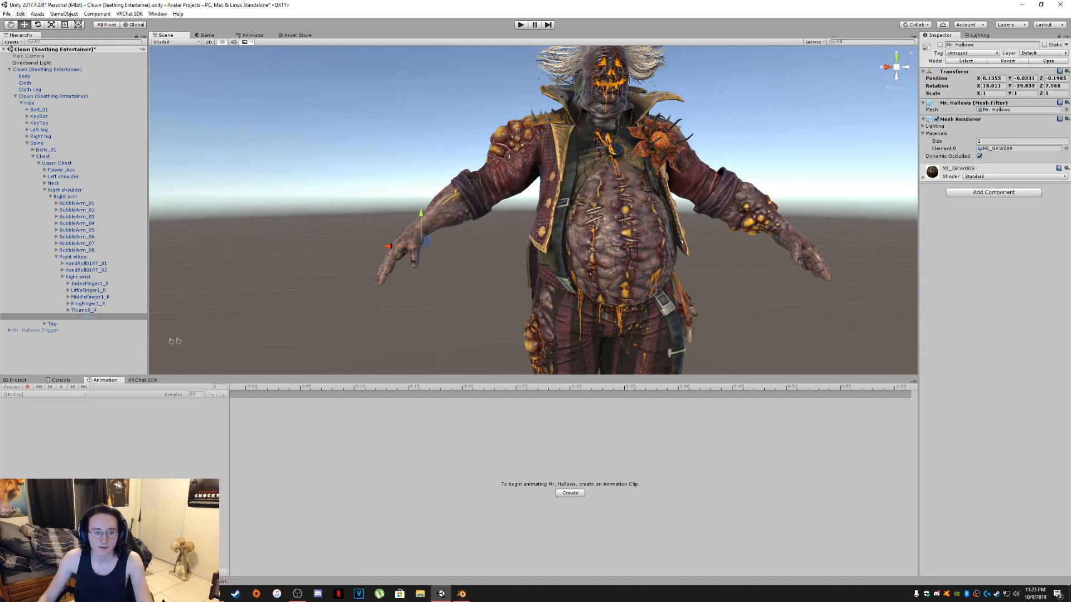
click(9, 69)
click(55, 70)
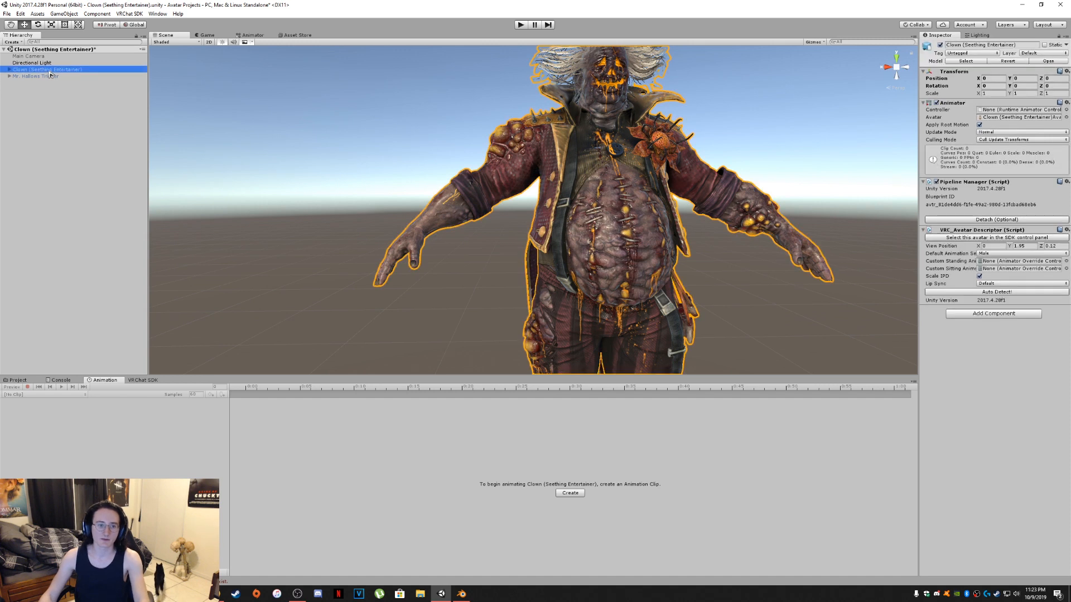
click(10, 70)
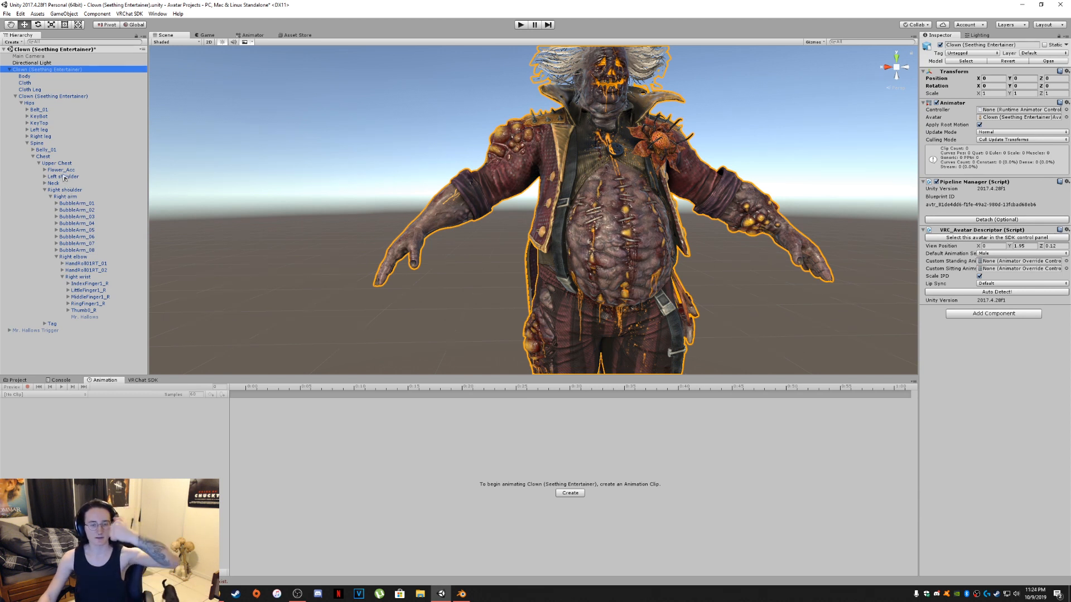
click(47, 177)
click(45, 177)
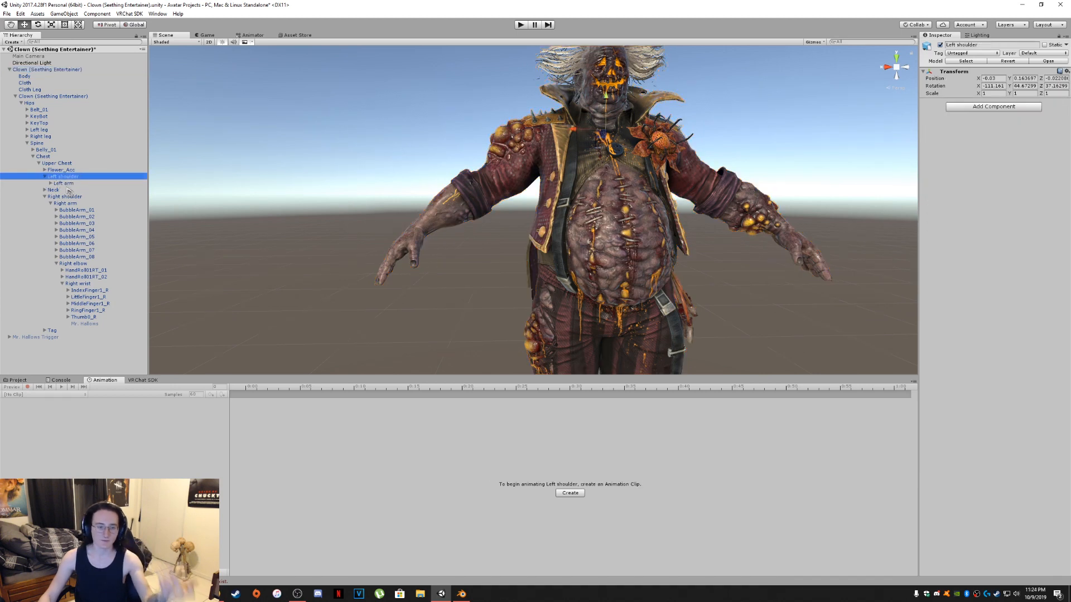
click(10, 70)
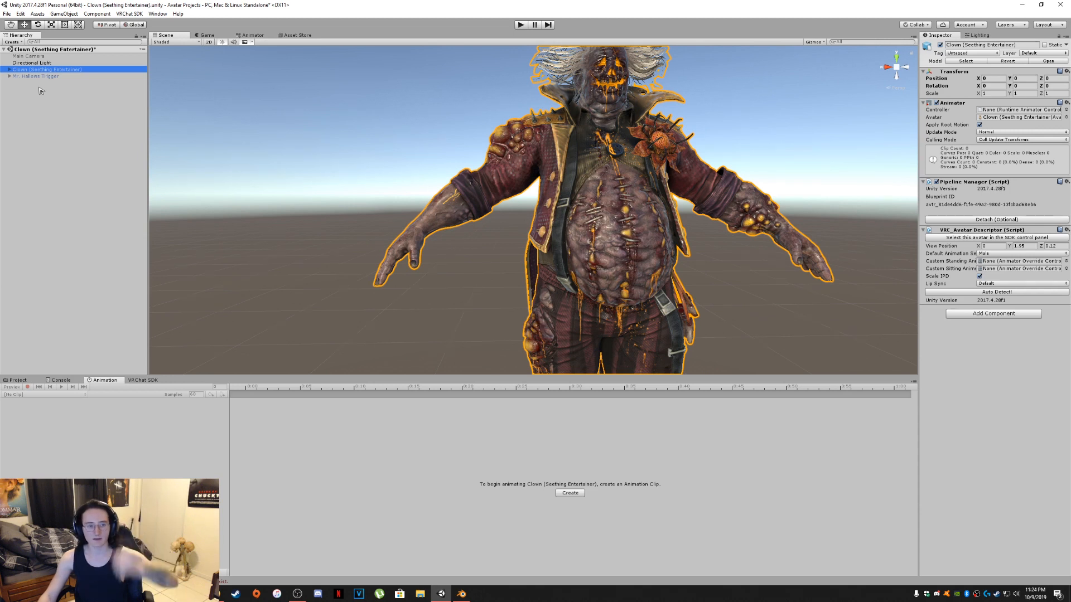
key(ctrl+d)
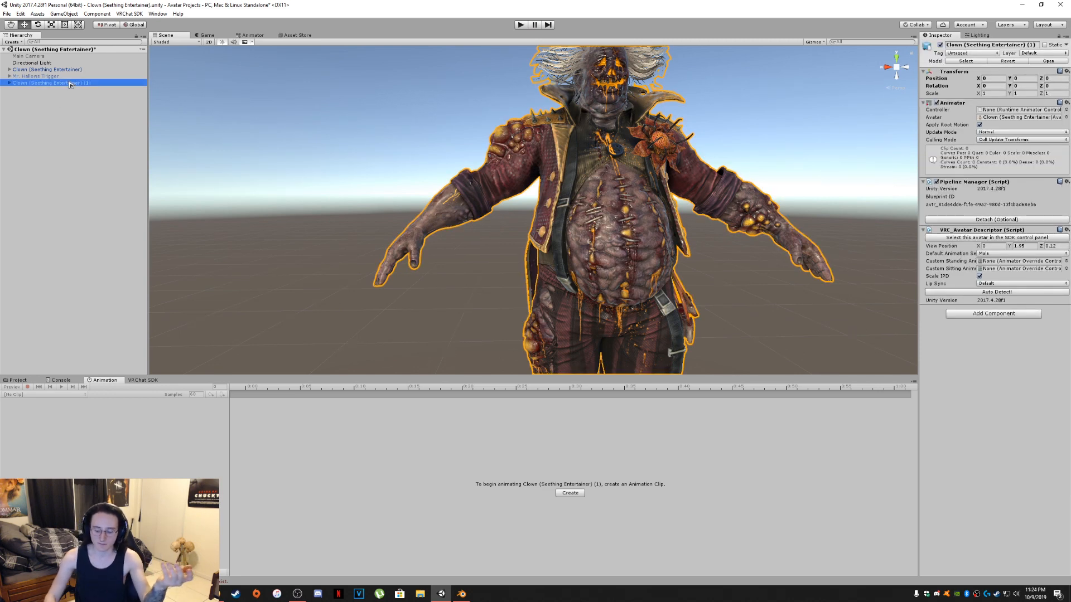
key(Delete)
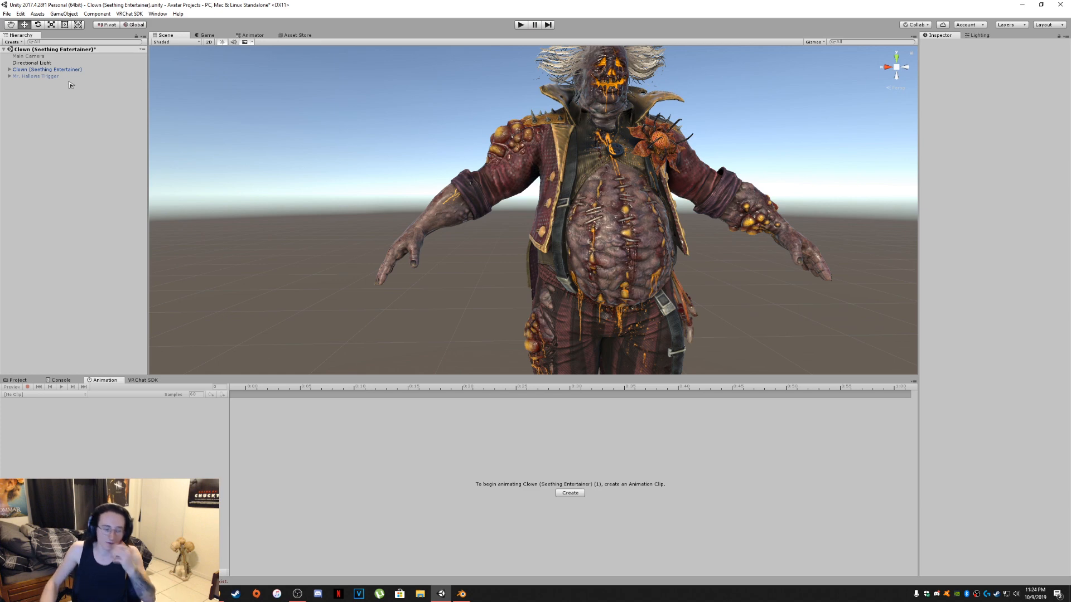
Step: Search the project assets for "custom" and duplicate the CustomOverrideEmpty override controller
click(24, 77)
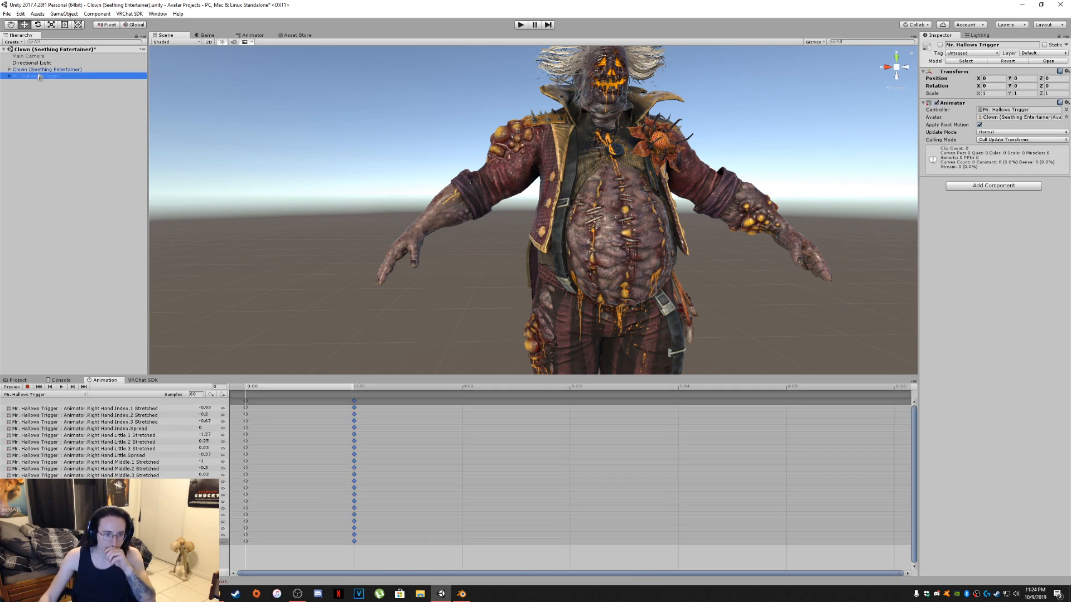
click(34, 70)
click(13, 381)
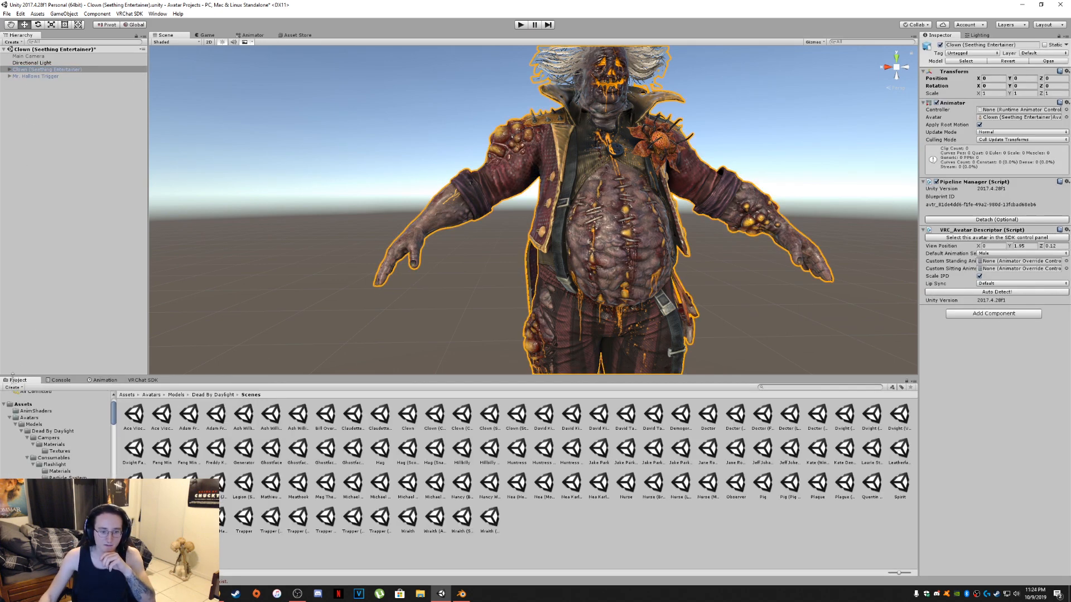
click(777, 386)
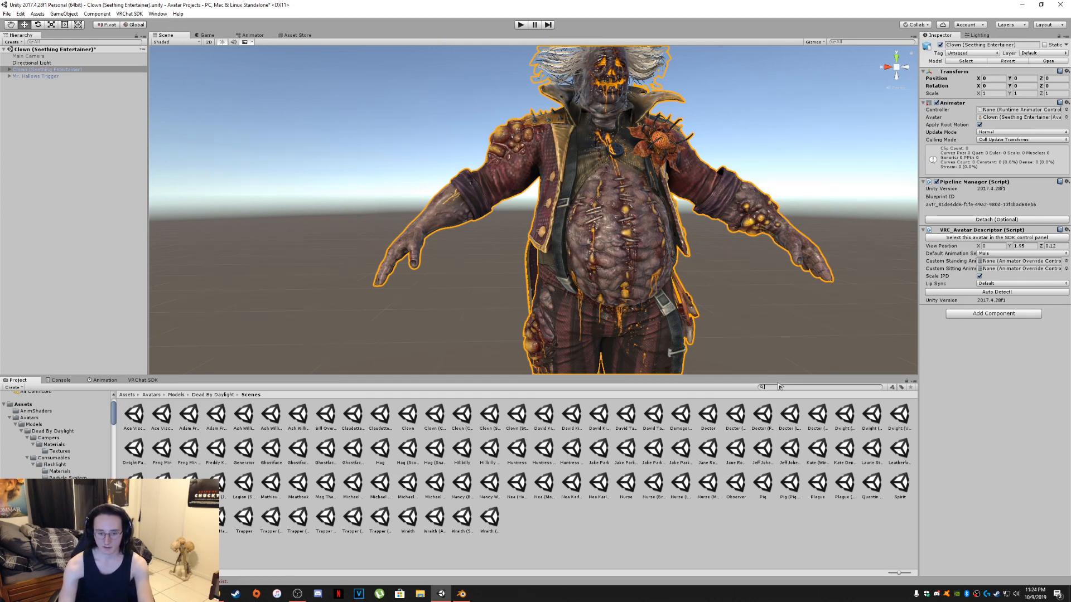
text(custom)
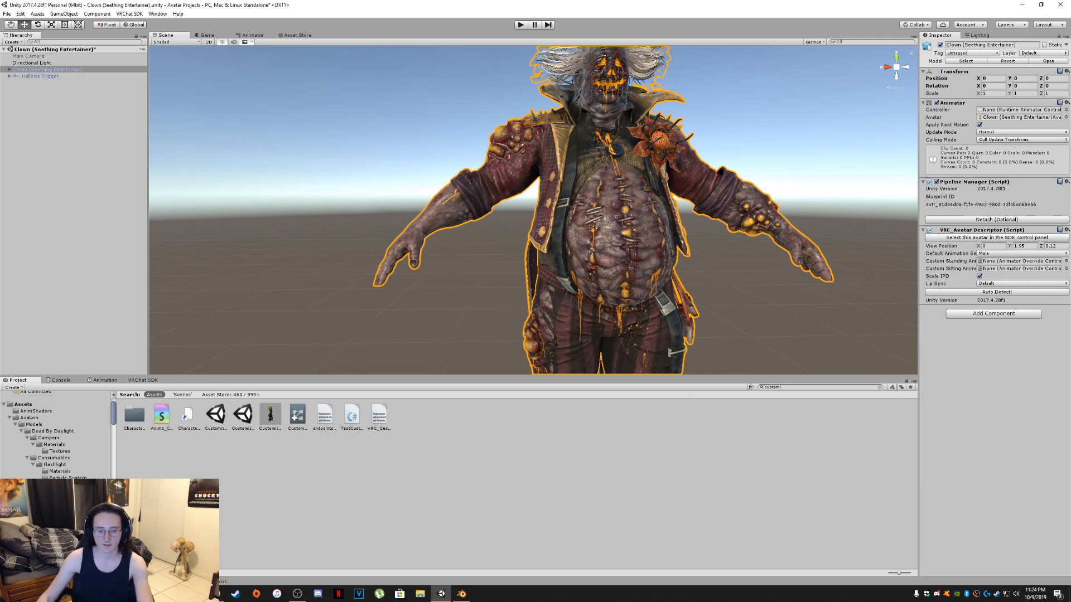
click(302, 418)
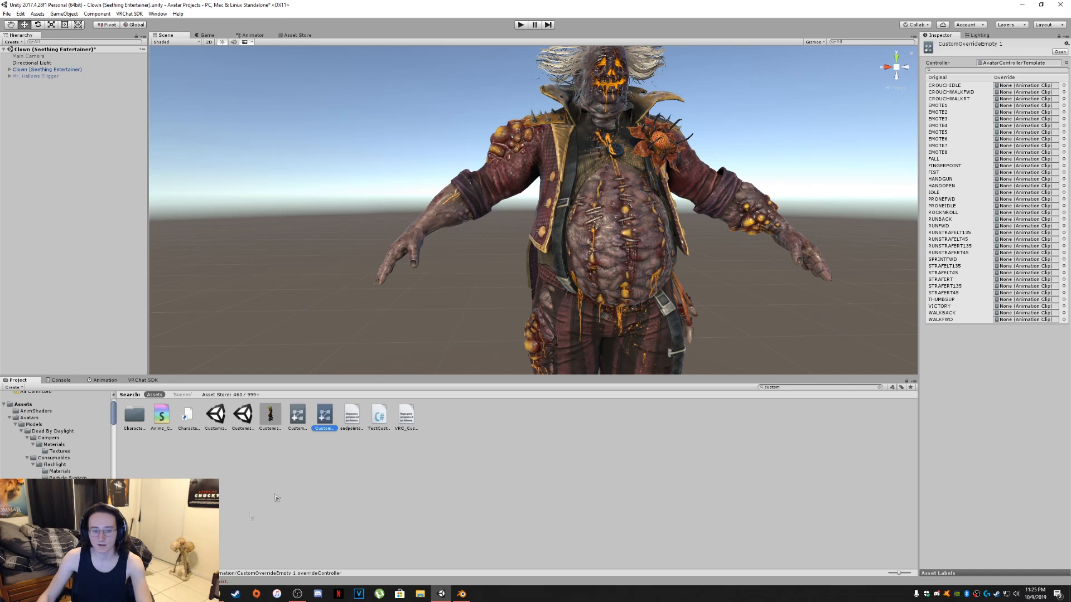
scroll(56, 435, down, 3)
scroll(56, 435, down, 2)
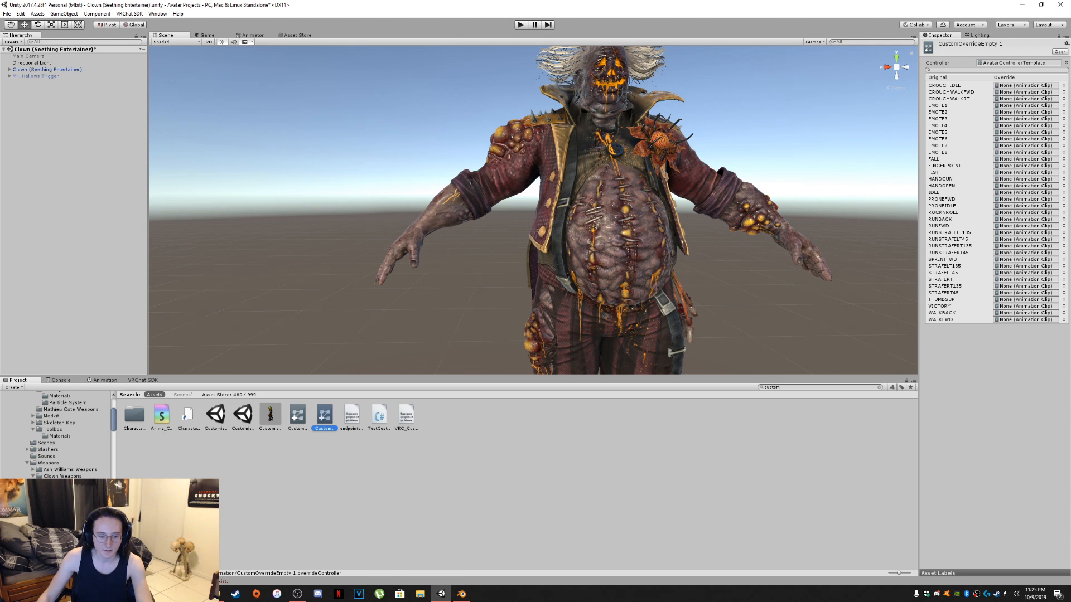
Step: Move the duplicated override controller into the Clown (Seething Entertainer) weapons folder and rename it Clown (Seething Entertainer) Weapon Override
drag(84, 485, 78, 484)
click(78, 484)
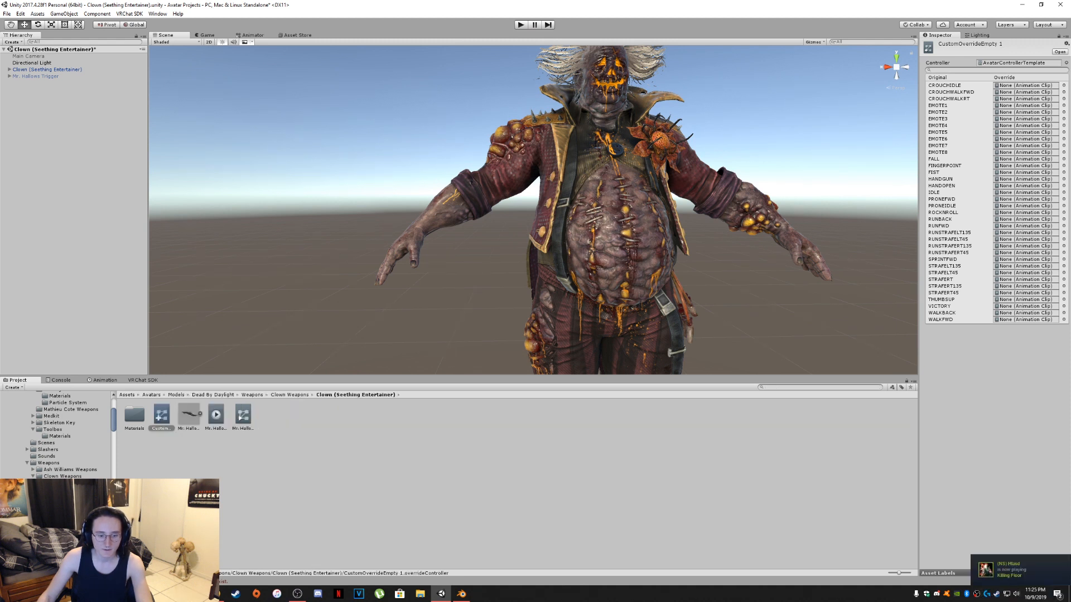
click(161, 429)
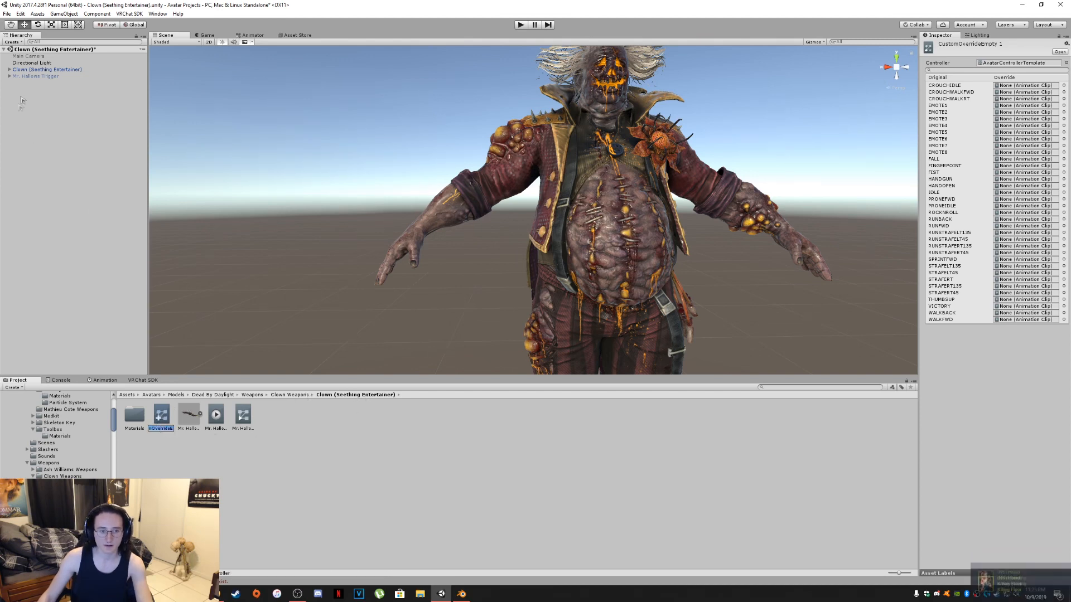
click(42, 70)
click(162, 429)
click(162, 428)
text(Clown (Seething Entertainer))
text(Weapon Override)
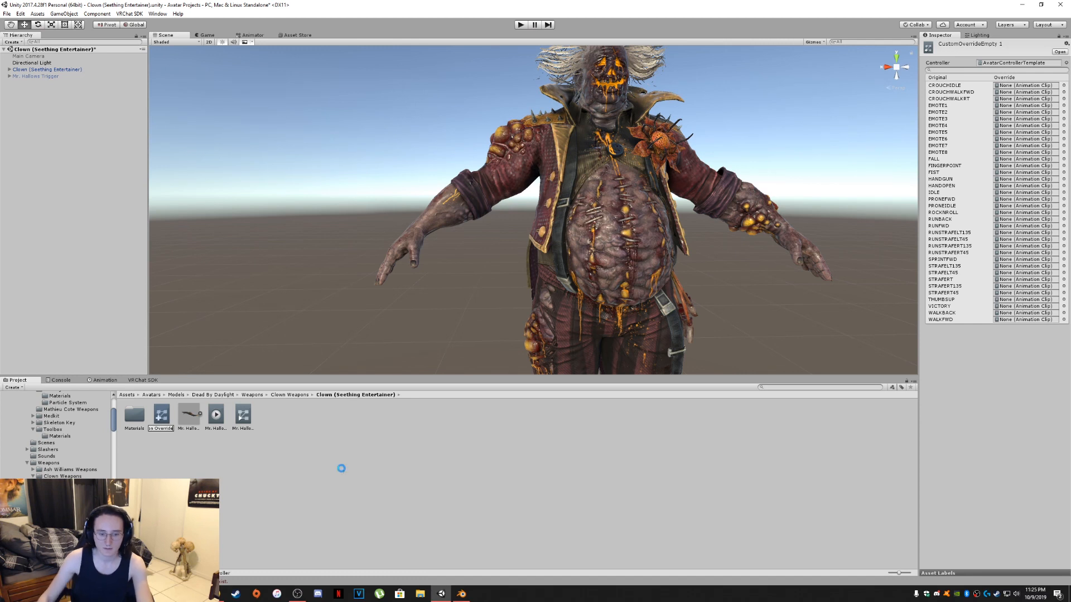
key(Return)
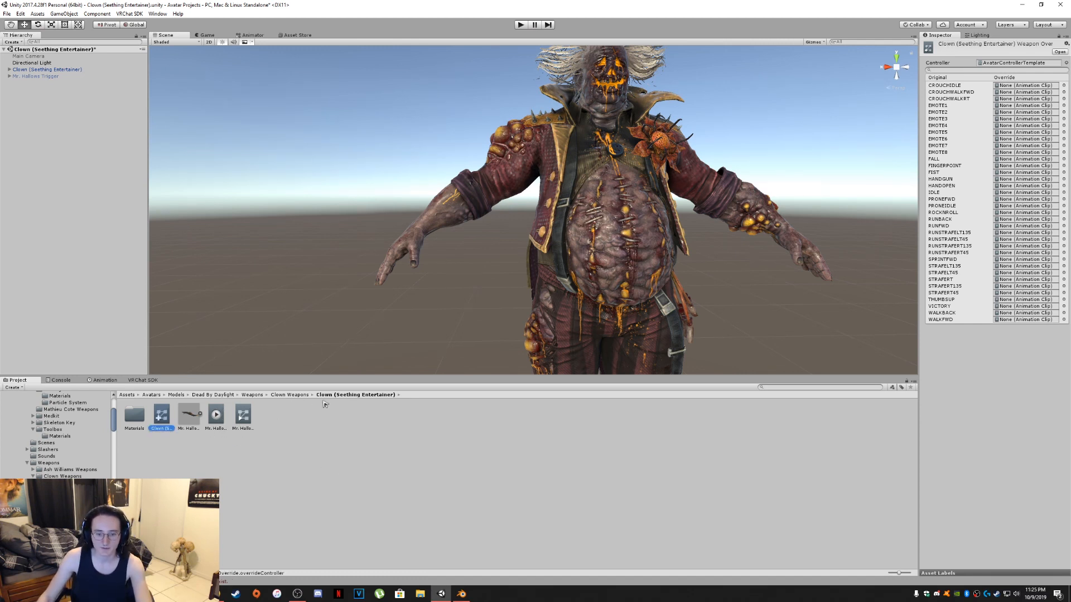
Step: Assign the Mr. Hallows Trigger animation clip to the HANDGUN override of the weapon override controller
drag(216, 414, 1013, 179)
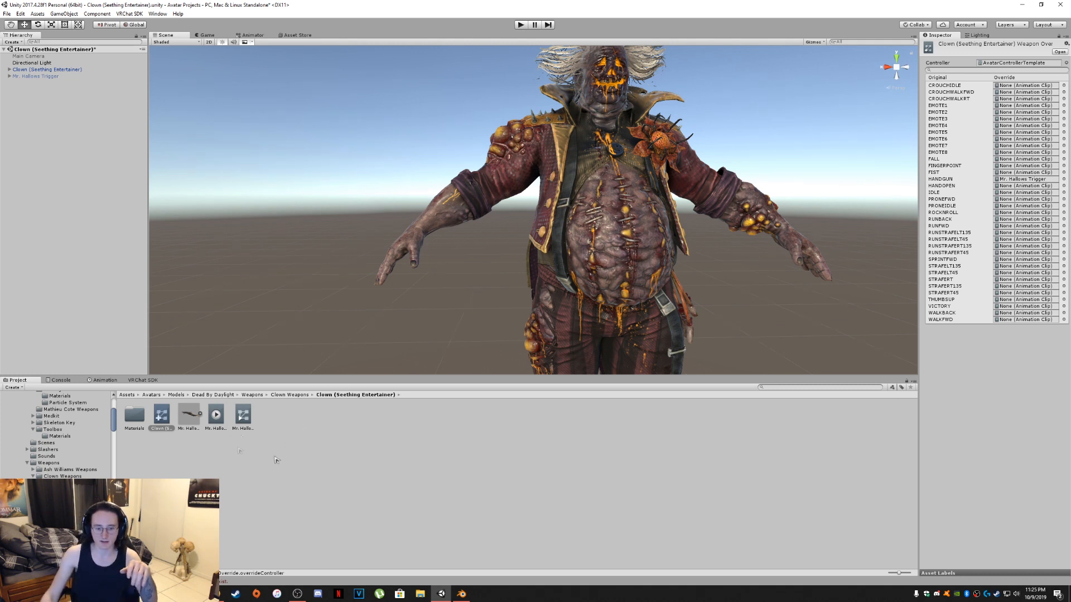
click(251, 420)
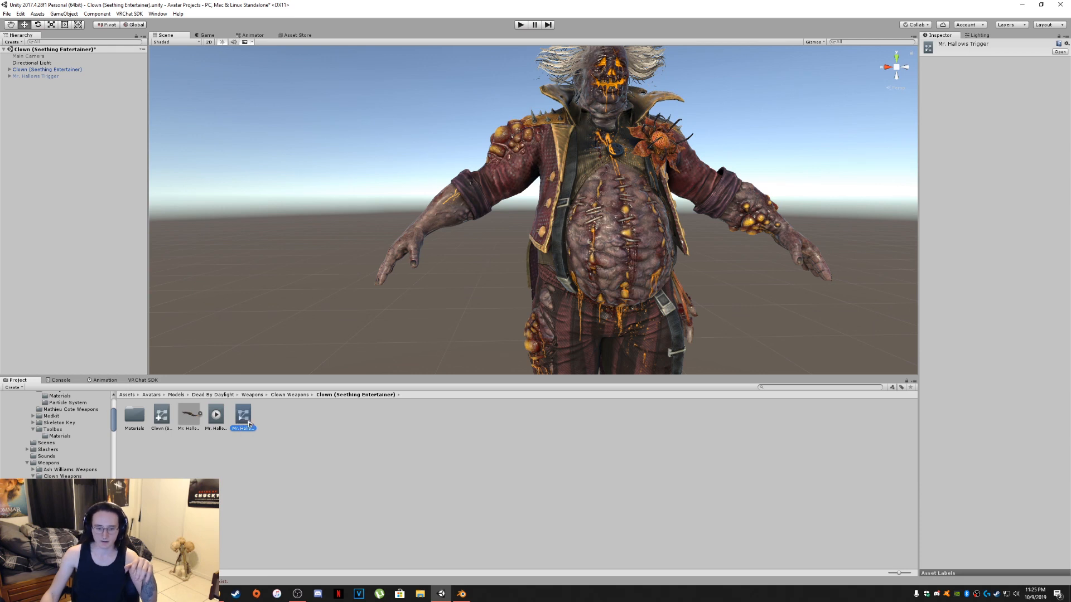
click(162, 415)
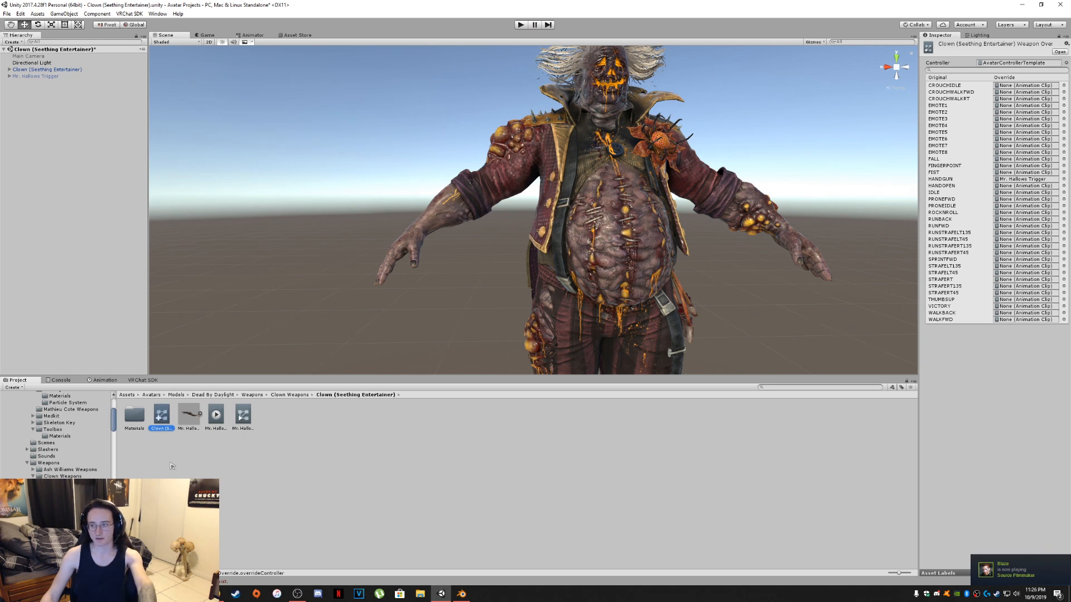
Step: Assign the weapon override controller as both the custom standing and custom sitting animations in the clown avatar's VRC_Avatar Descriptor
click(52, 70)
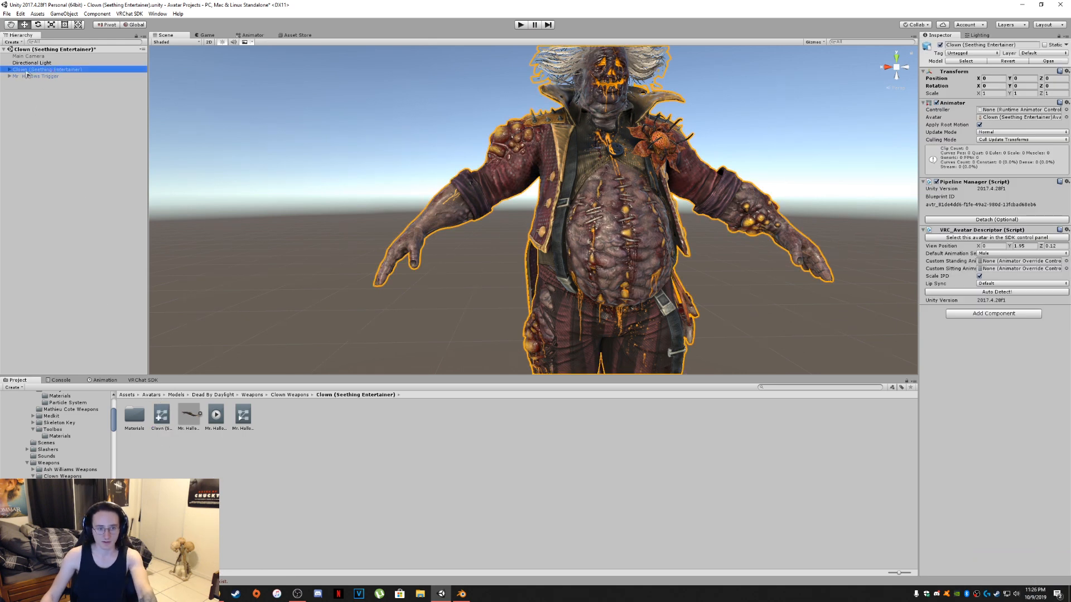
click(161, 414)
drag(237, 414, 1018, 263)
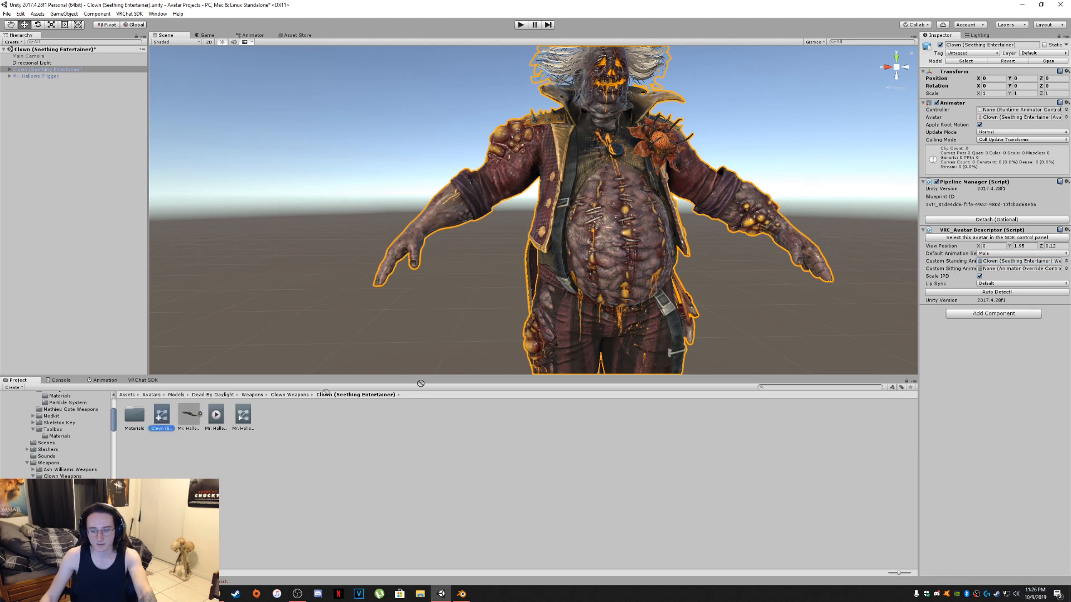
drag(952, 272, 993, 270)
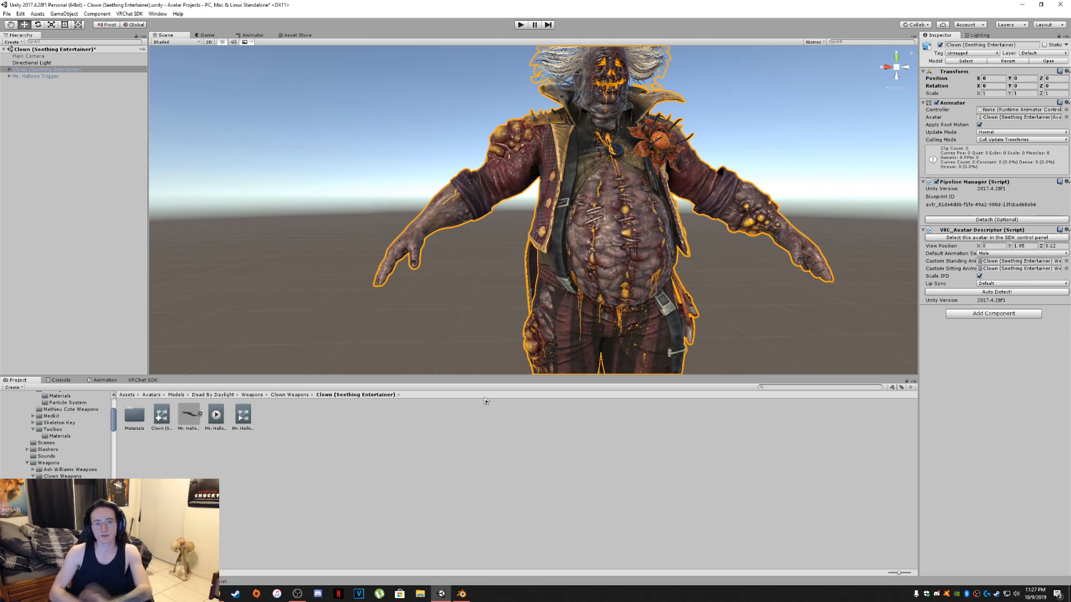
Step: Examine the clown avatar's coat tails, legs and overall shape from the side, back and front
alt+drag(546, 274, 725, 208)
middle_drag(725, 208, 799, 245)
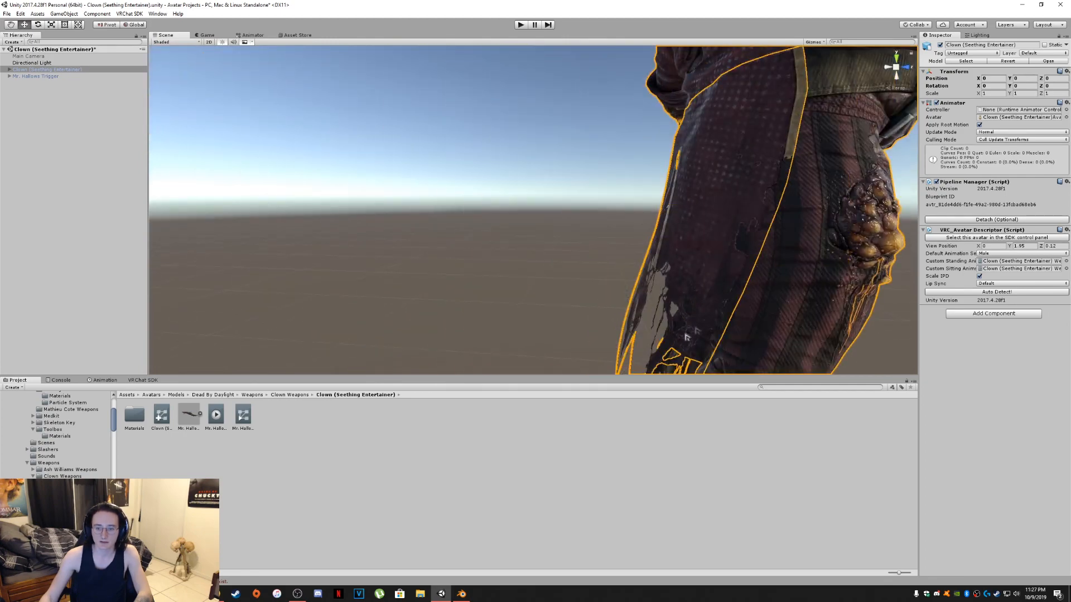
alt+drag(689, 294, 828, 275)
scroll(844, 215, down, 5)
alt+drag(635, 260, 652, 332)
mouse_move(652, 332)
middle_down()
mouse_move(677, 238)
mouse_move(671, 323)
middle_up()
alt+drag(671, 324, 653, 187)
middle_drag(652, 187, 651, 216)
alt+drag(662, 273, 385, 223)
scroll(458, 226, down, 4)
middle_drag(458, 226, 580, 247)
scroll(582, 242, down, 4)
middle_drag(595, 208, 587, 243)
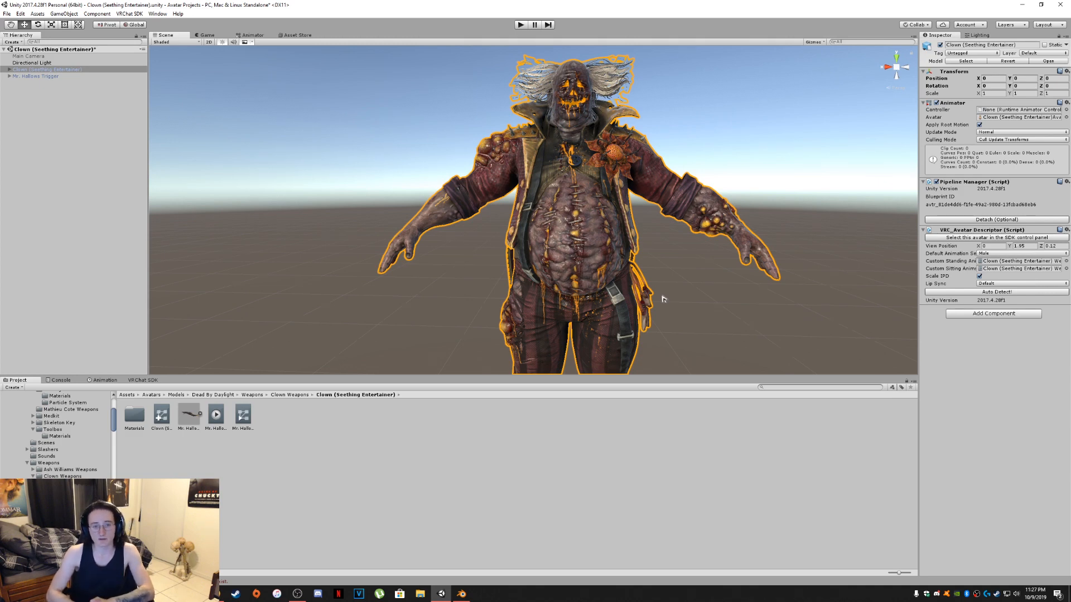
Step: View the Dynamic Bone page in the Asset Store, and return to the scene
click(297, 35)
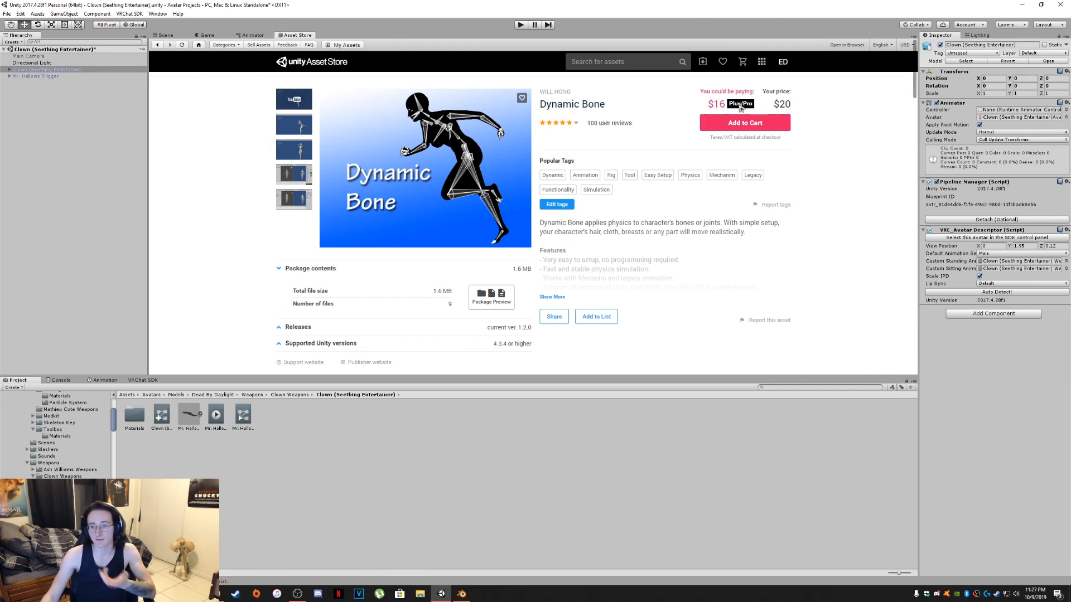
click(167, 36)
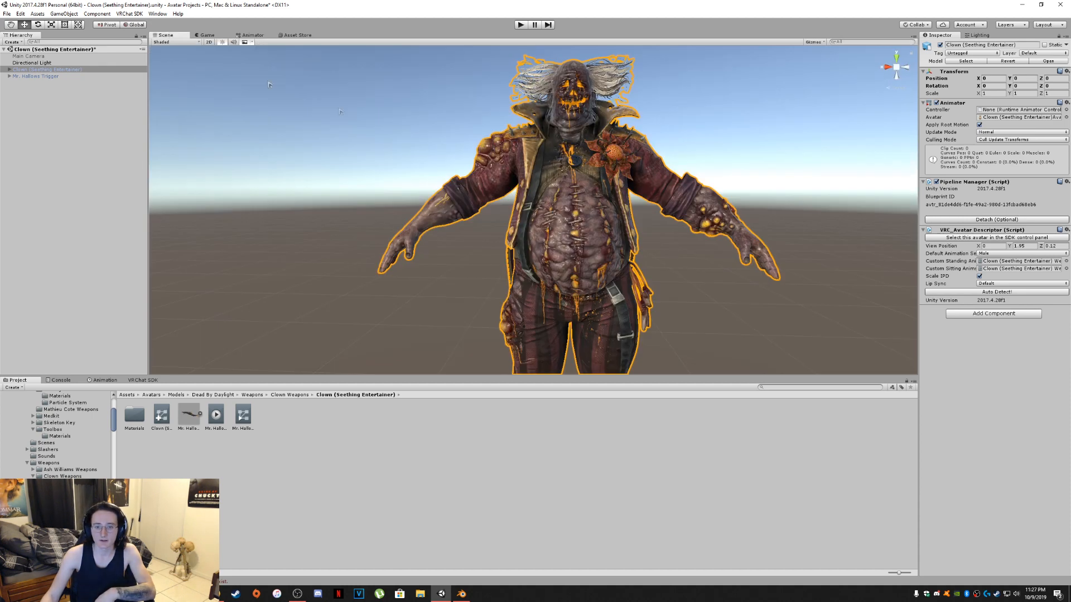
scroll(603, 128, down, 5)
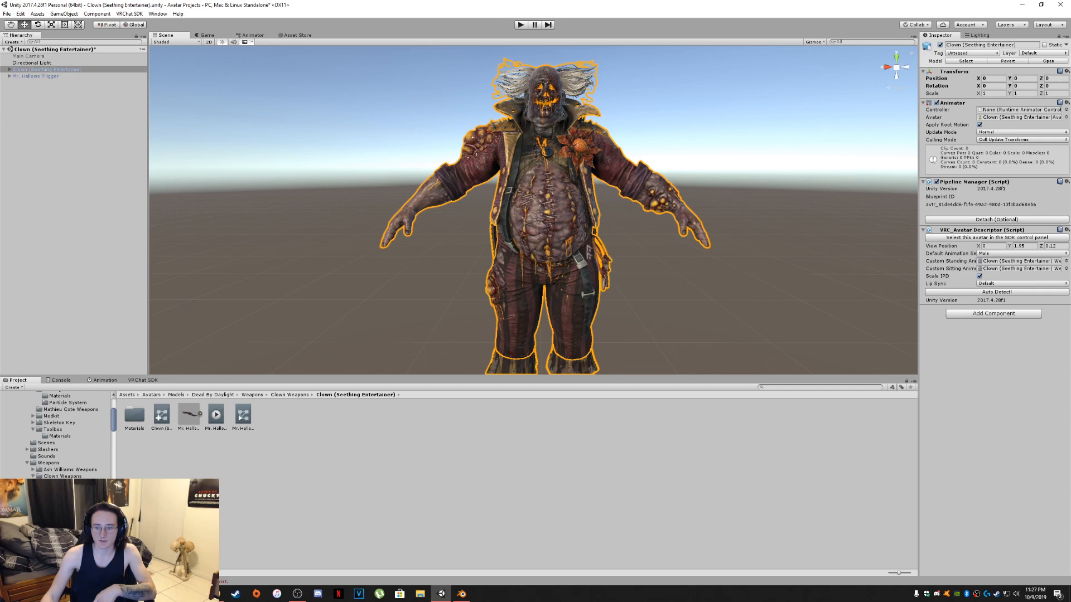
right_drag(549, 268, 533, 251)
middle_drag(533, 251, 562, 263)
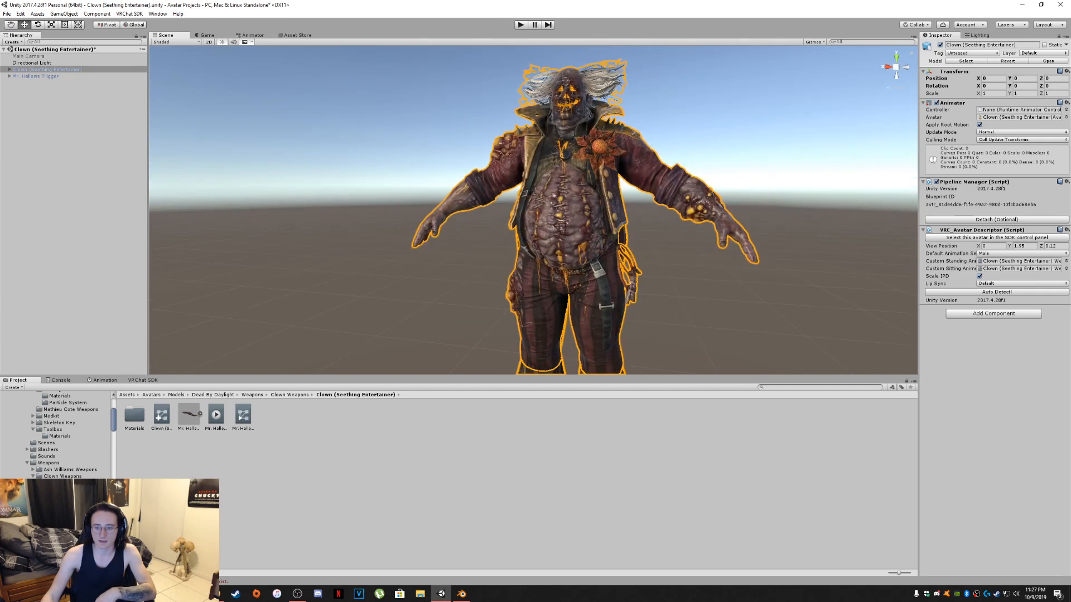
right_drag(637, 288, 656, 288)
middle_drag(656, 289, 677, 296)
right_drag(575, 138, 558, 139)
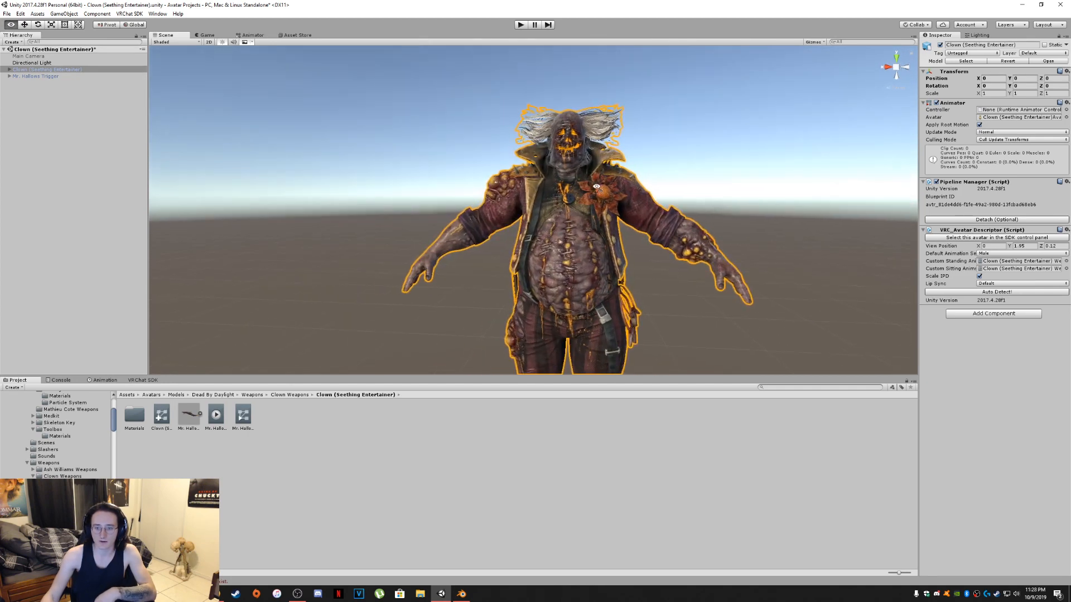
right_drag(544, 238, 581, 242)
middle_drag(553, 262, 577, 219)
scroll(576, 219, down, 4)
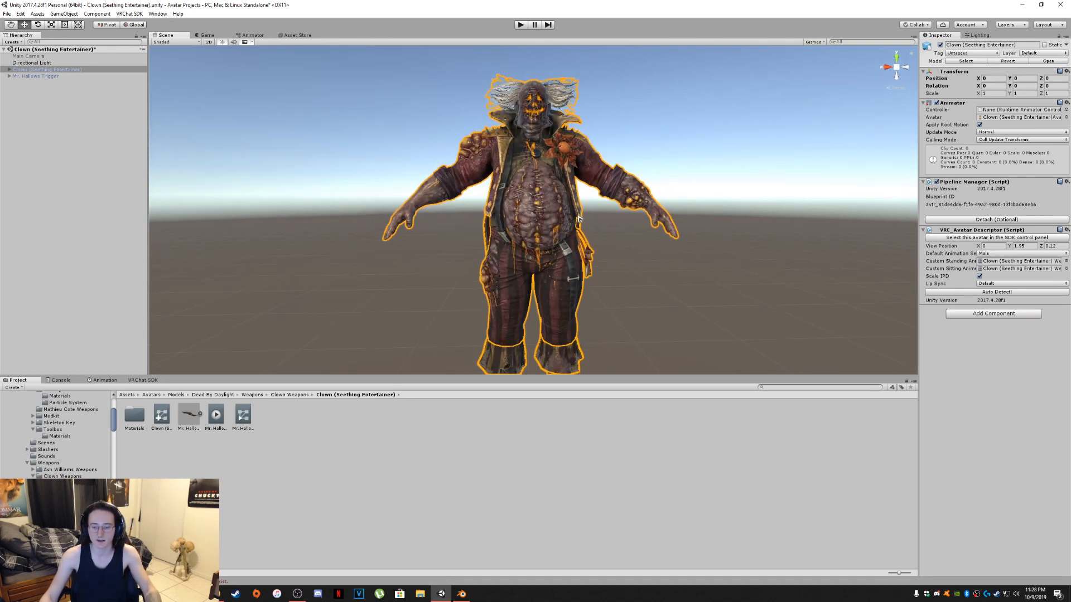
scroll(578, 218, down, 1)
scroll(581, 245, down, 2)
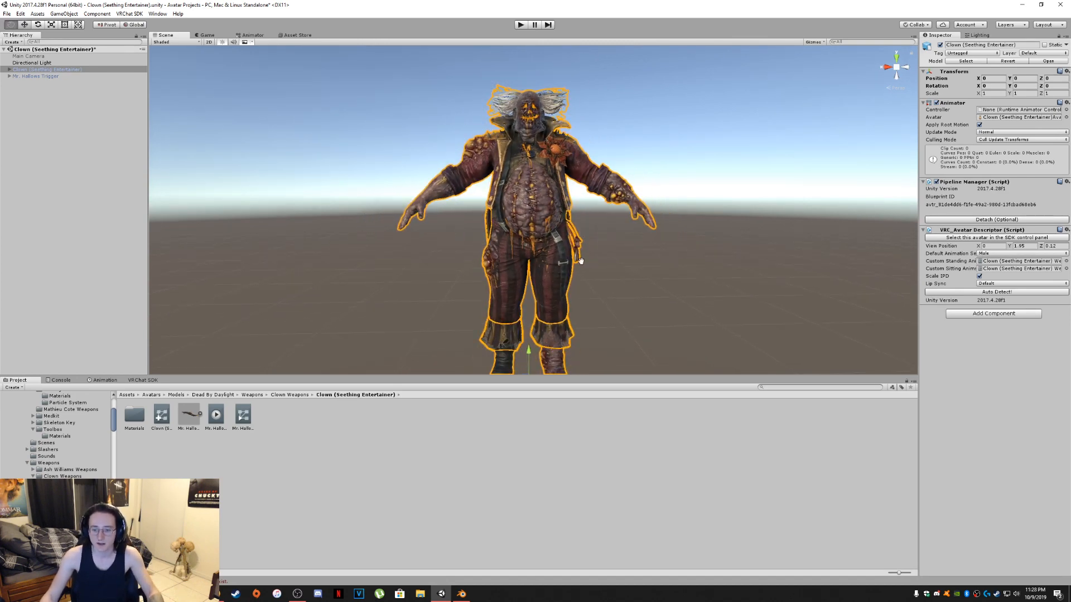
scroll(580, 254, down, 3)
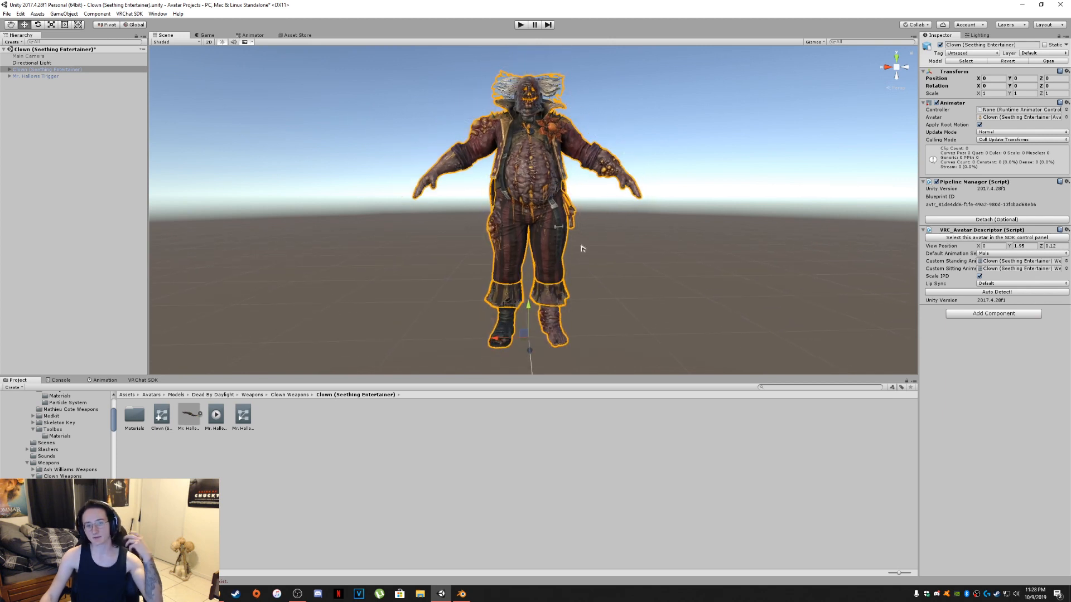